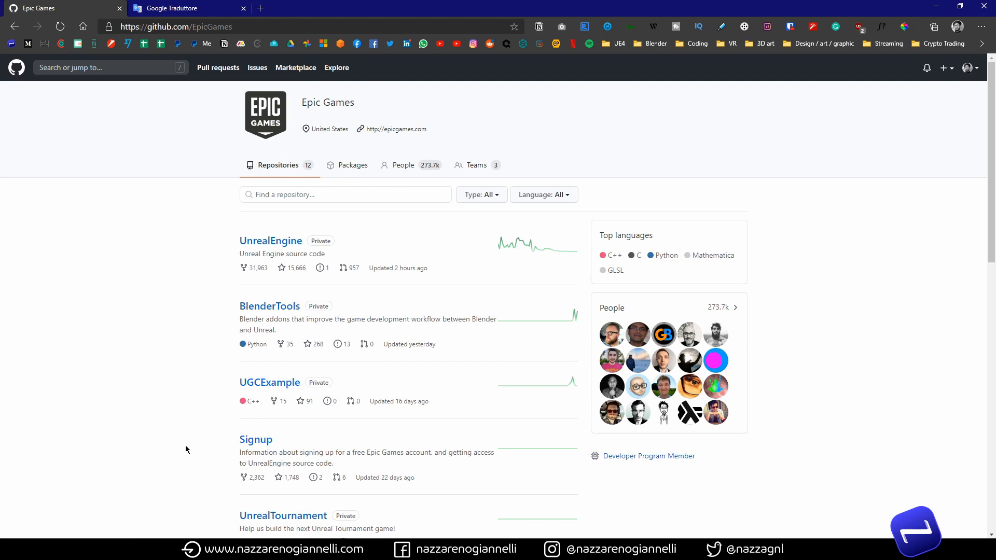
- Open the BlenderTools repository and download send2ue_1.3.6.zip from the Send to Unreal releases
left_click(245, 310)
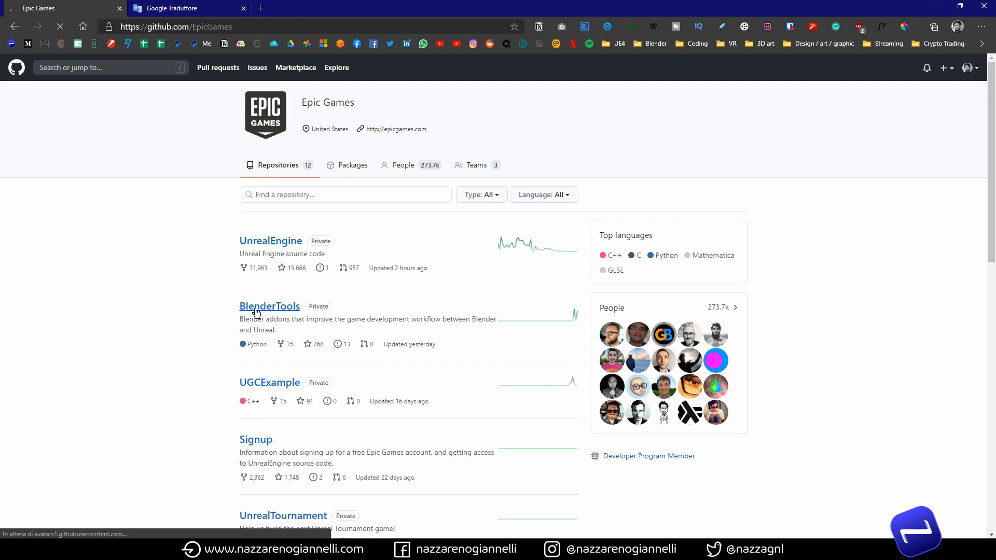
scroll(476, 403, "down", 2)
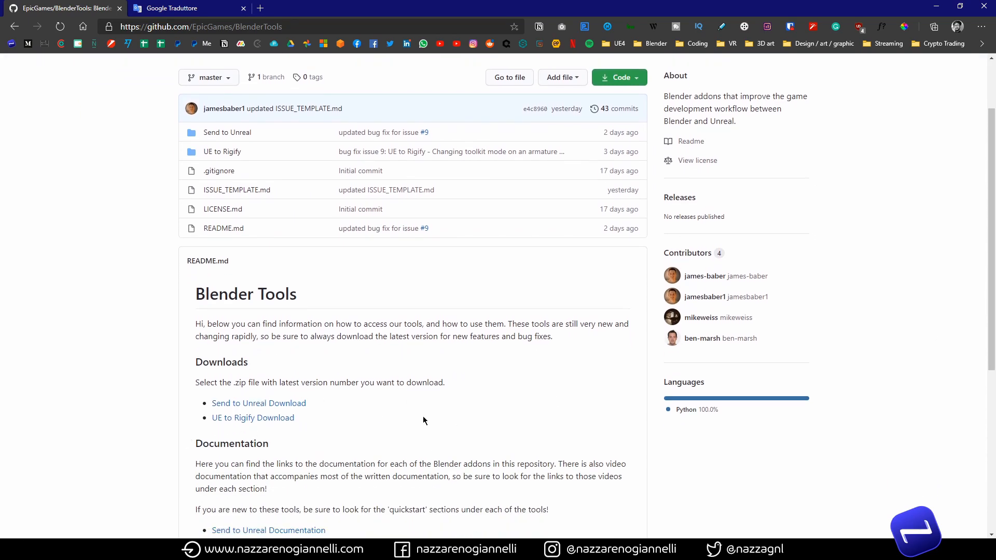
scroll(462, 404, "up", 2)
scroll(463, 403, "down", 8)
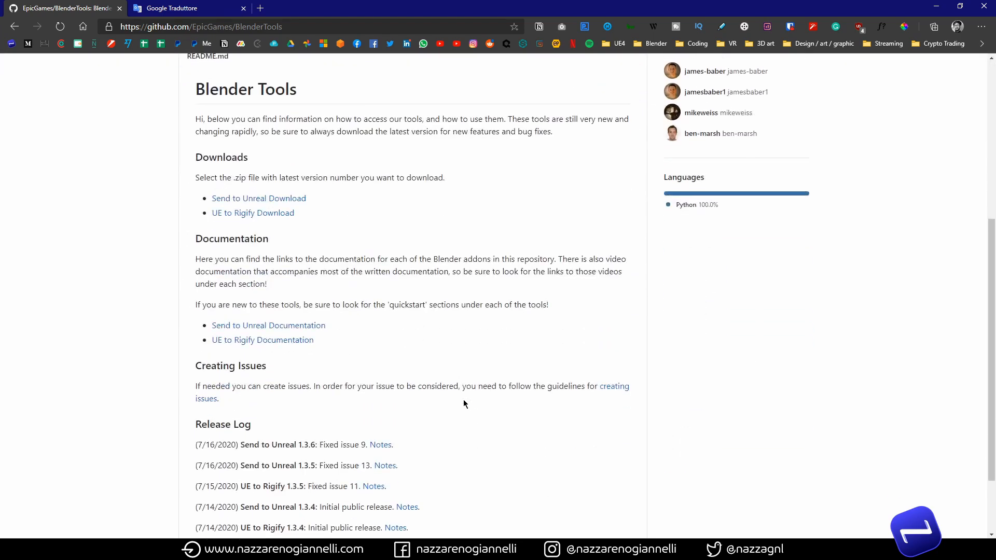
scroll(463, 404, "up", 5)
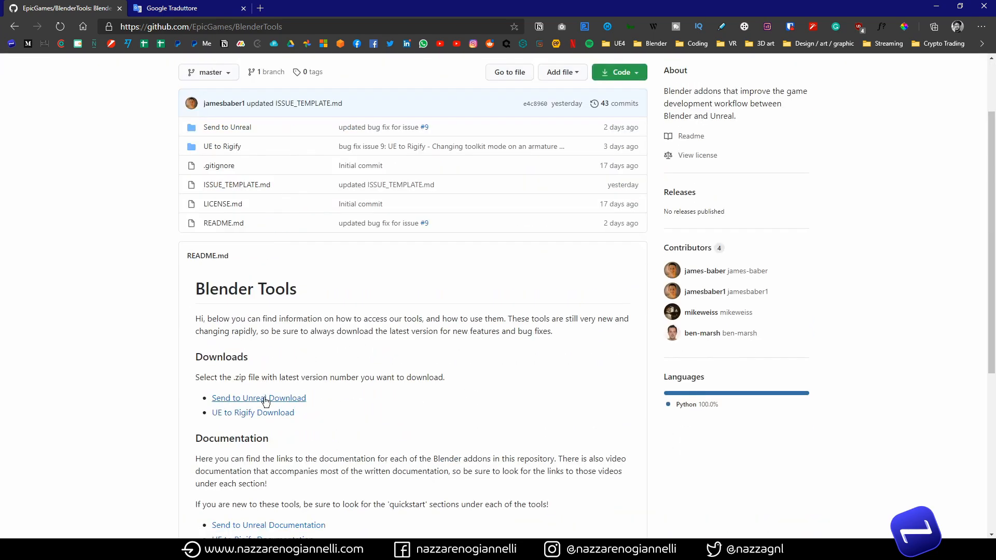
left_click(265, 399)
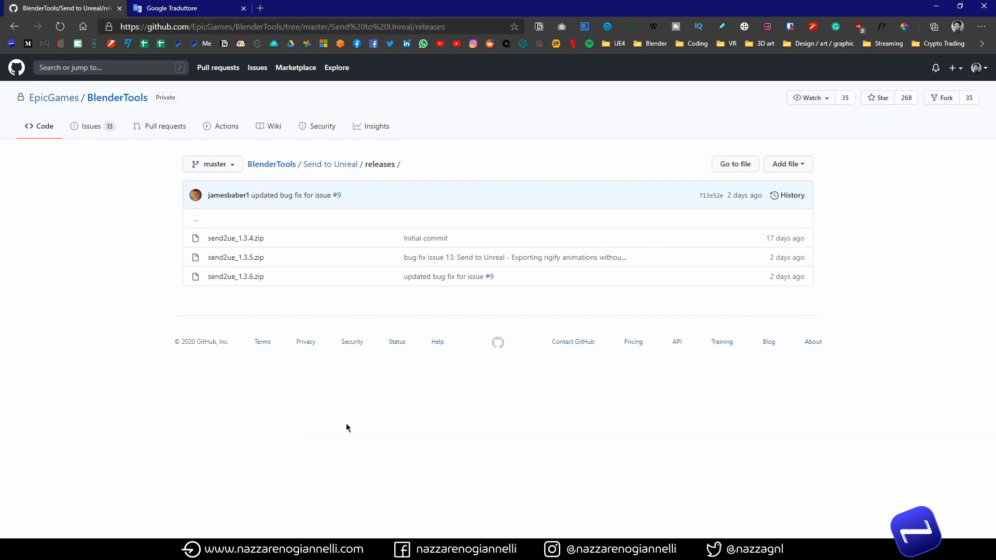
left_click(234, 279)
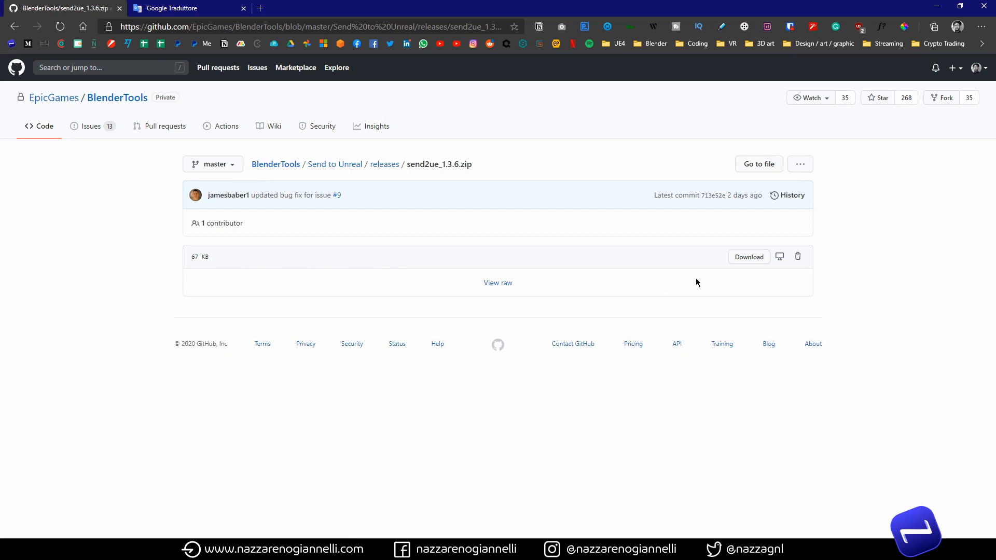
left_click(750, 258)
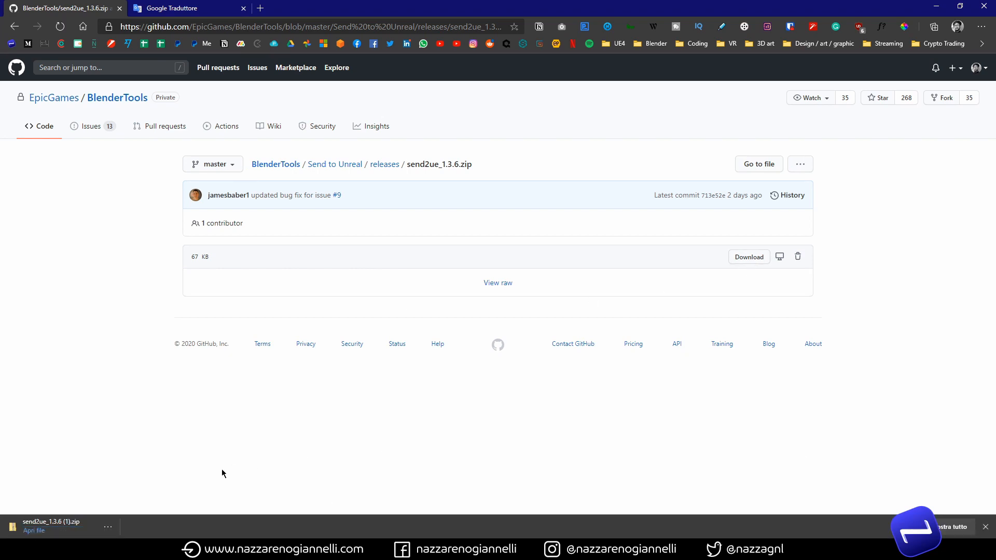
- Switch to Blender and install the add-on from send2ue_1.3.6 (1).zip in the Downloads folder
left_click(200, 518)
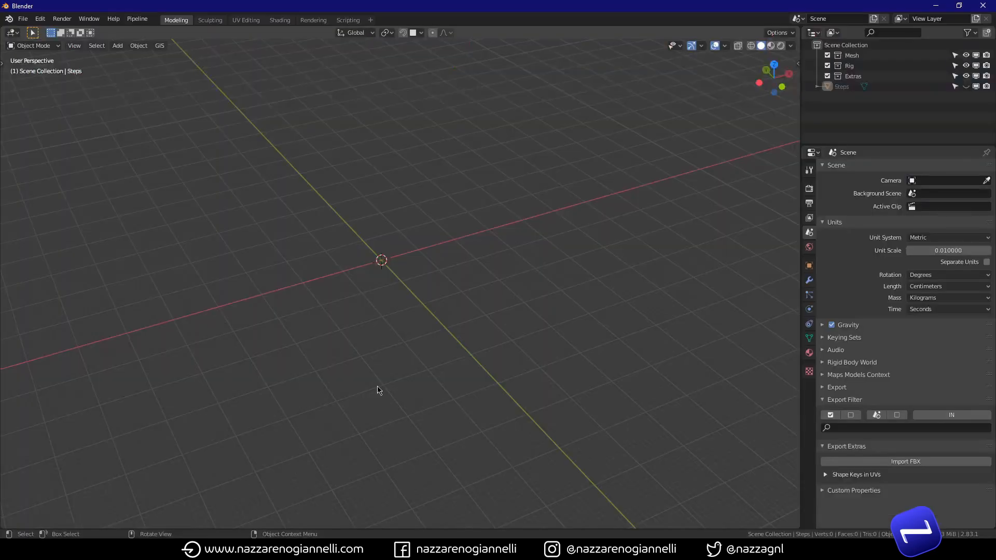
left_click(40, 19)
left_click(64, 167)
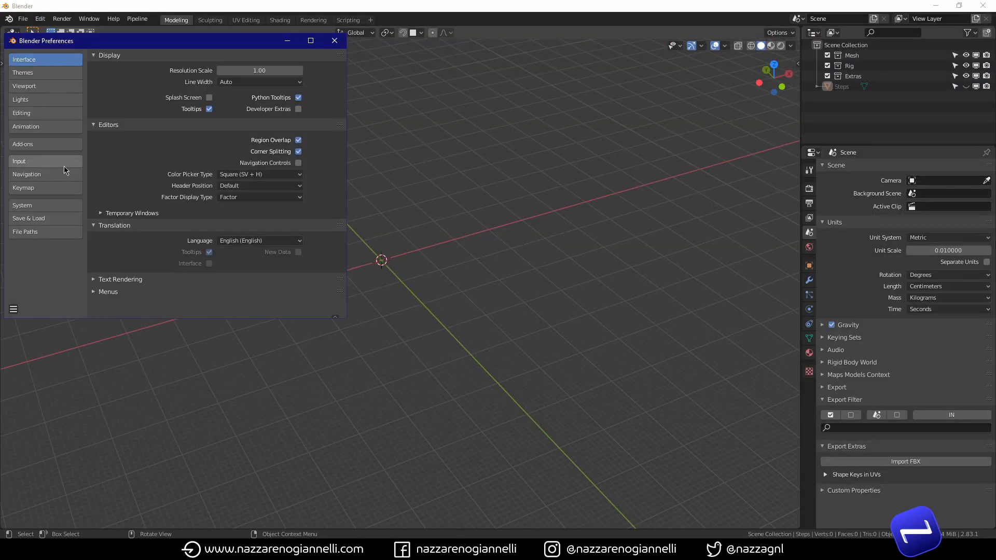
left_click(54, 145)
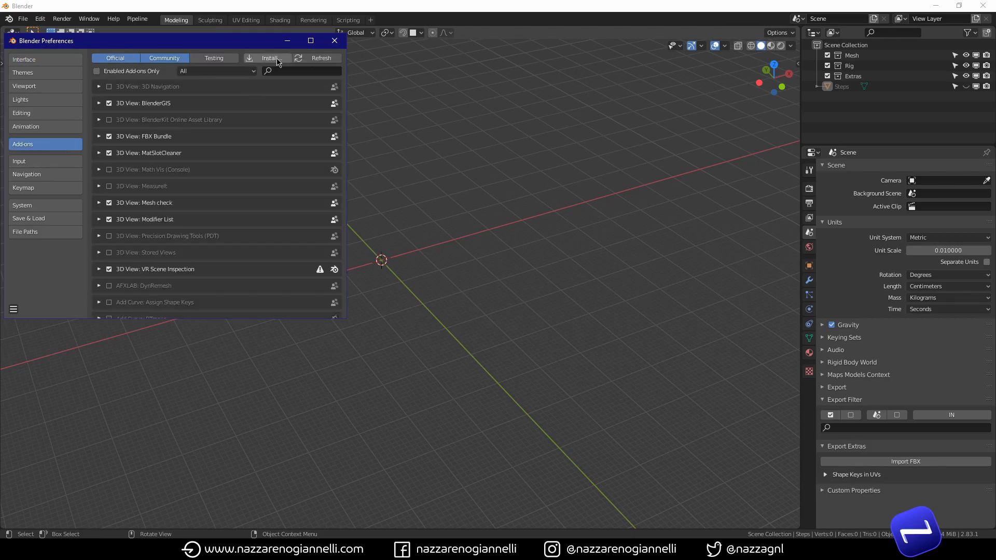
left_click(278, 58)
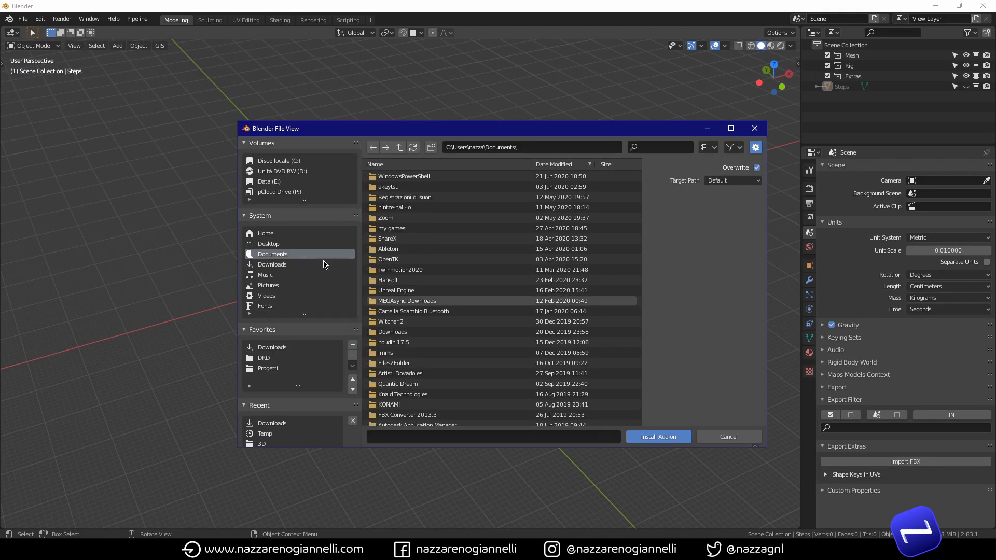
left_click(272, 264)
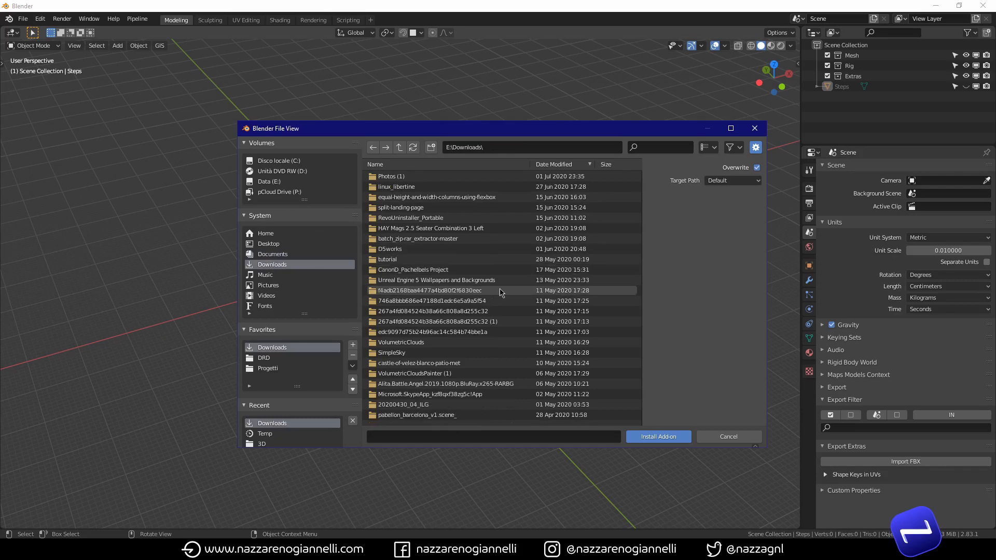
scroll(491, 301, "down", 5)
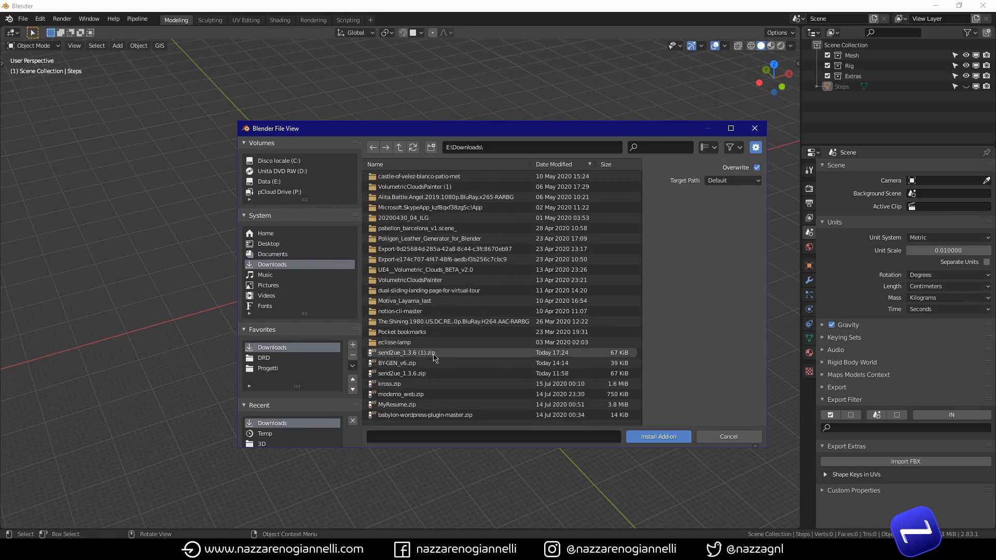
left_click(415, 353)
left_click(657, 437)
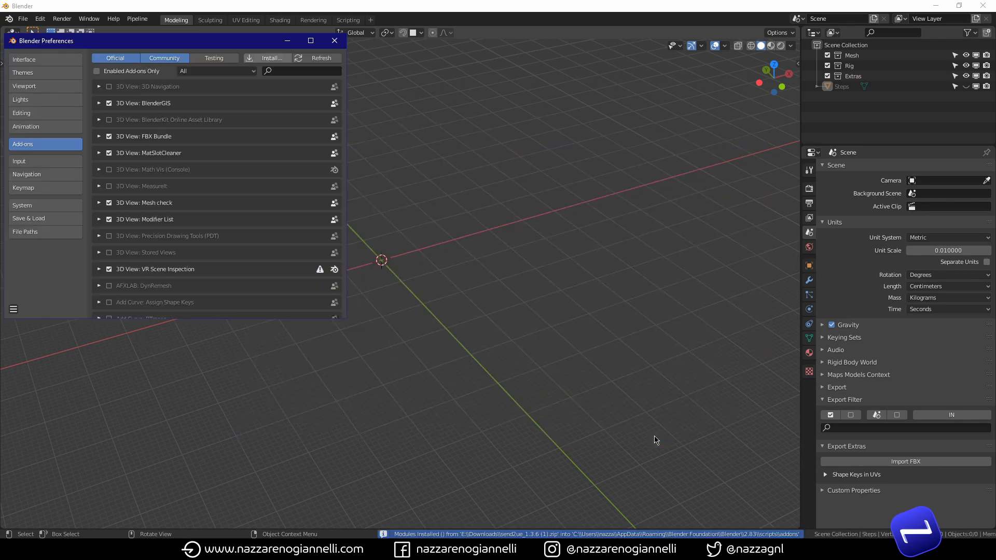
- Filter the add-ons by "send" and expand the details of Pipeline: Send to Unreal
left_click(297, 71)
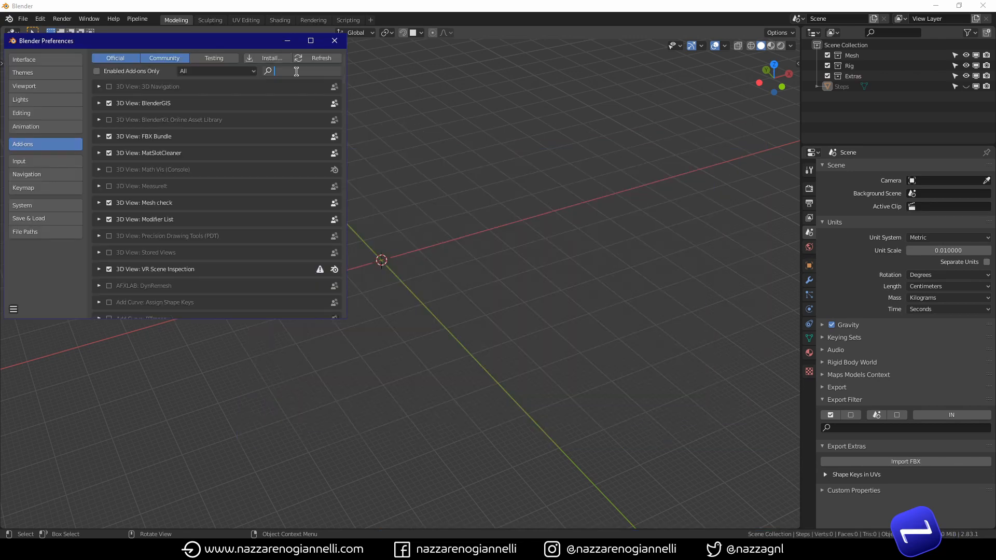
type("send")
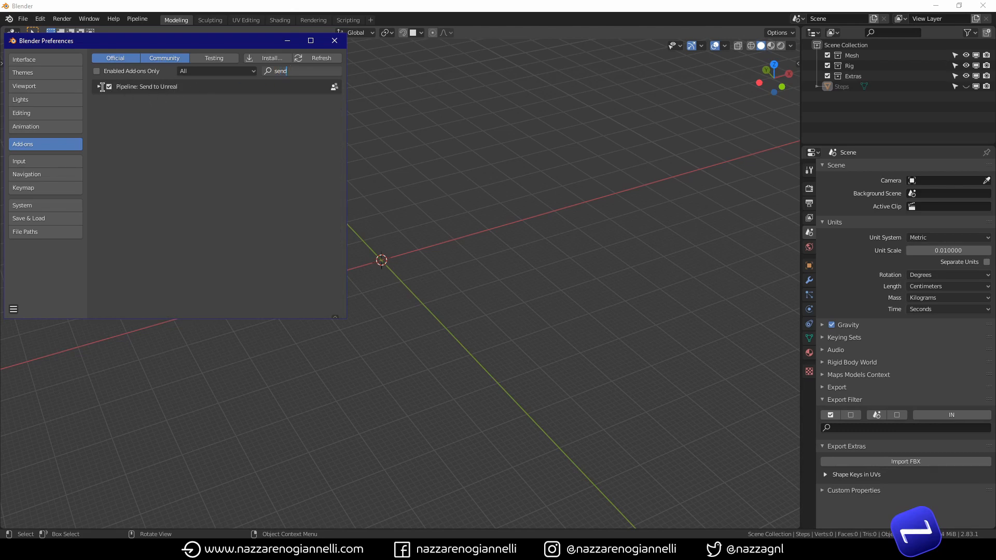
left_click(102, 86)
left_click(101, 86)
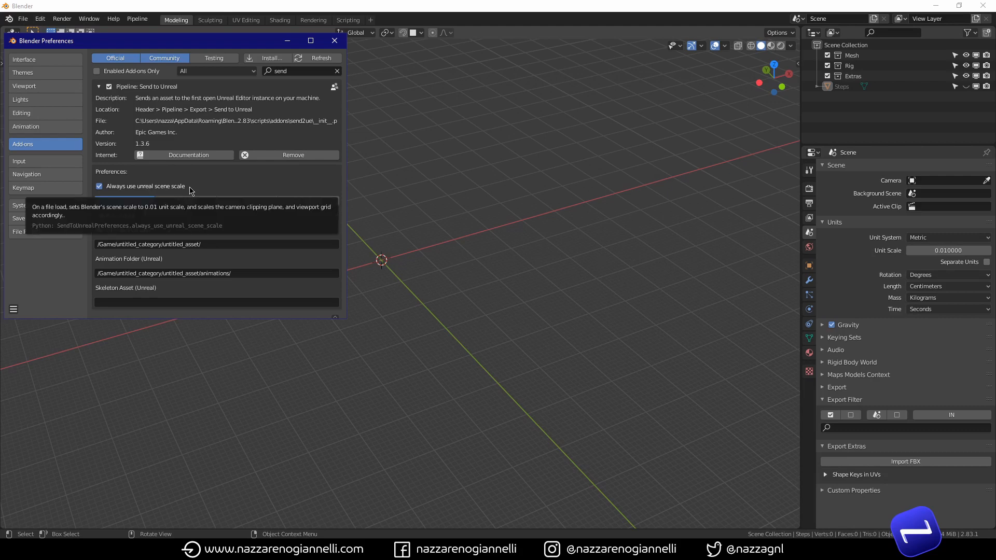
left_click(809, 240)
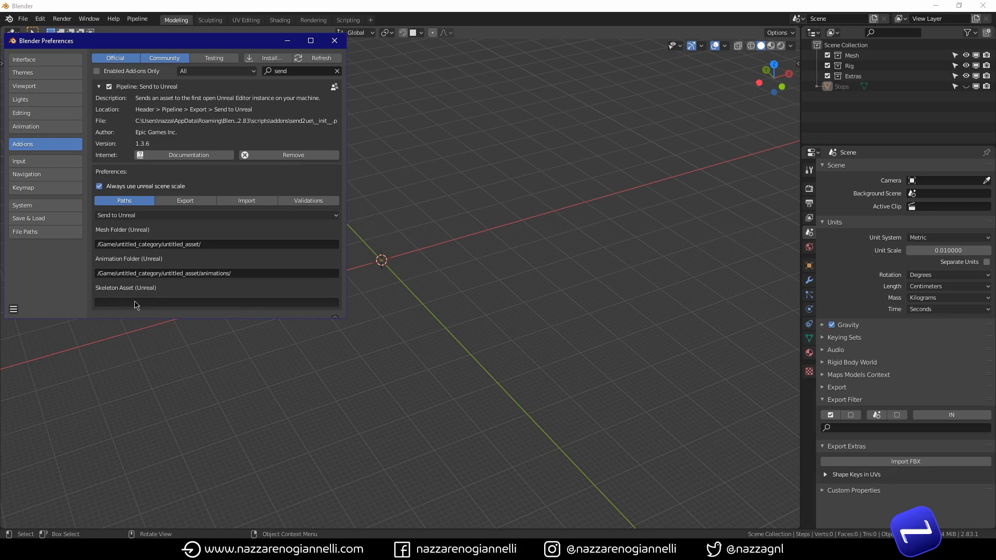
- Examine the Send to Unreal add-on's export options with FBX settings, its import options and its validations
left_click(187, 201)
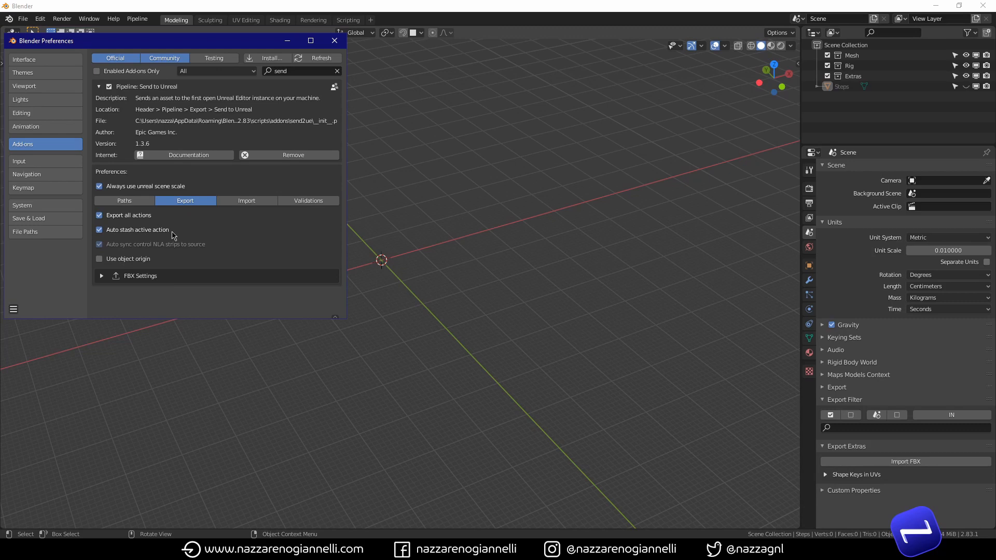
left_click(106, 277)
scroll(280, 279, "down", 4)
scroll(281, 279, "down", 2)
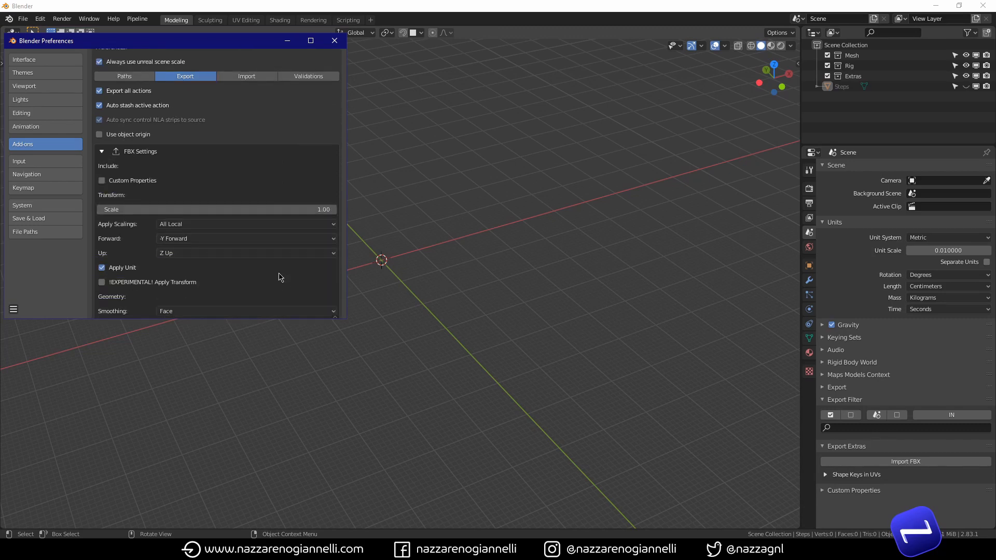
scroll(280, 278, "down", 2)
scroll(280, 276, "up", 2)
scroll(275, 286, "down", 5)
scroll(271, 289, "down", 5)
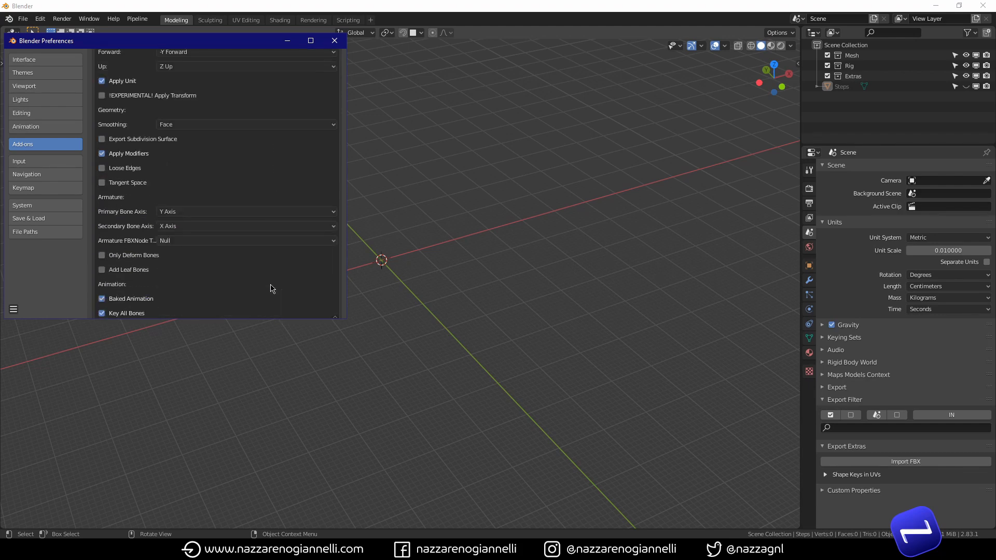
scroll(270, 288, "down", 3)
scroll(270, 289, "up", 9)
scroll(271, 289, "up", 7)
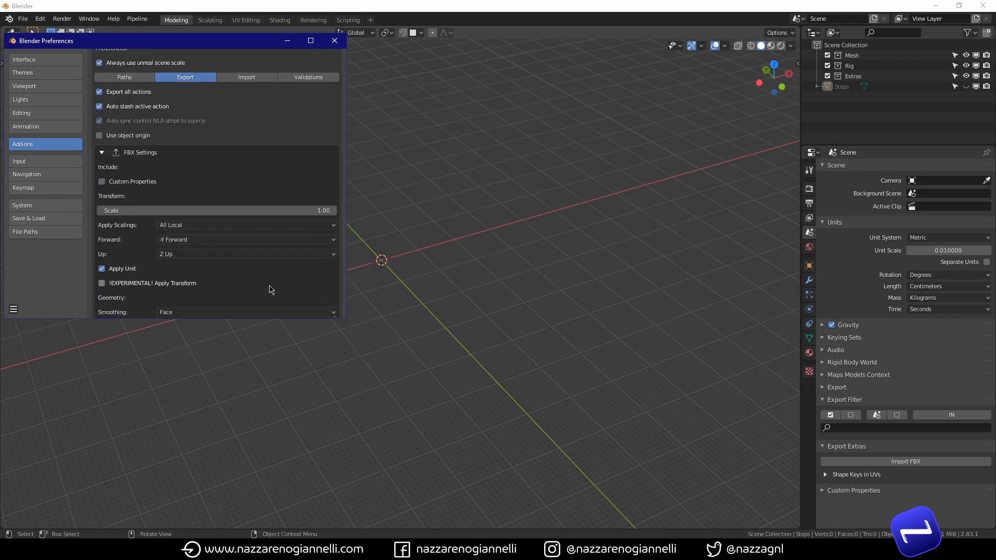
left_click(101, 216)
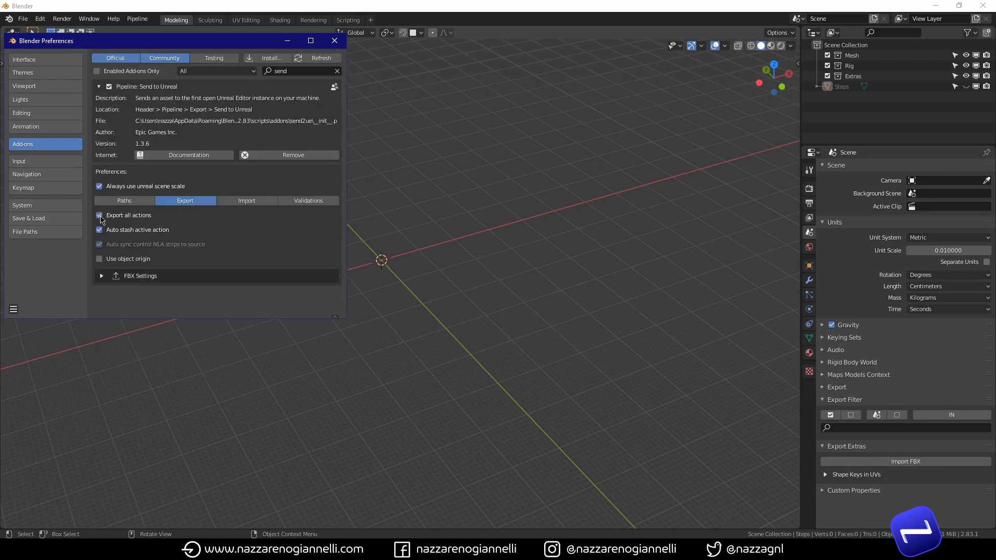
left_click(257, 203)
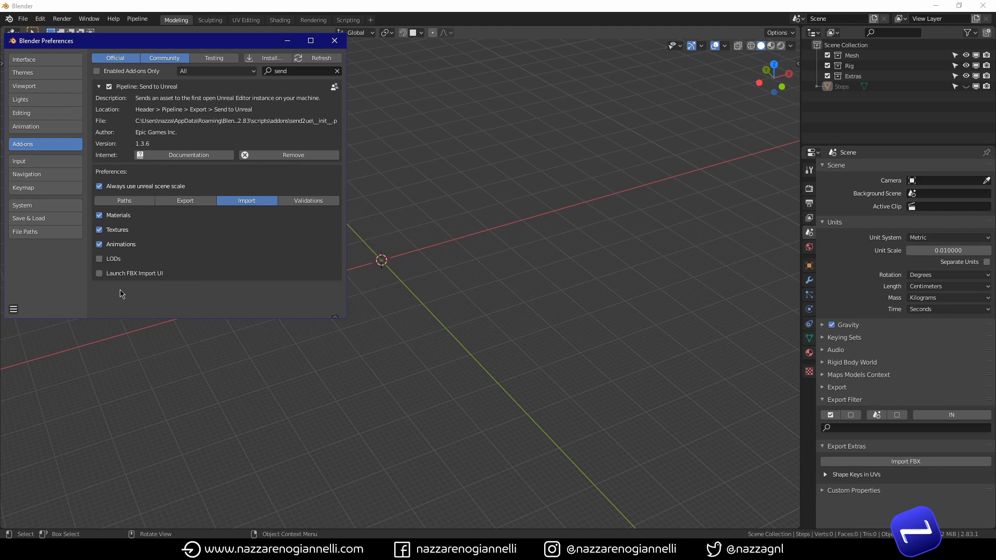
left_click(325, 203)
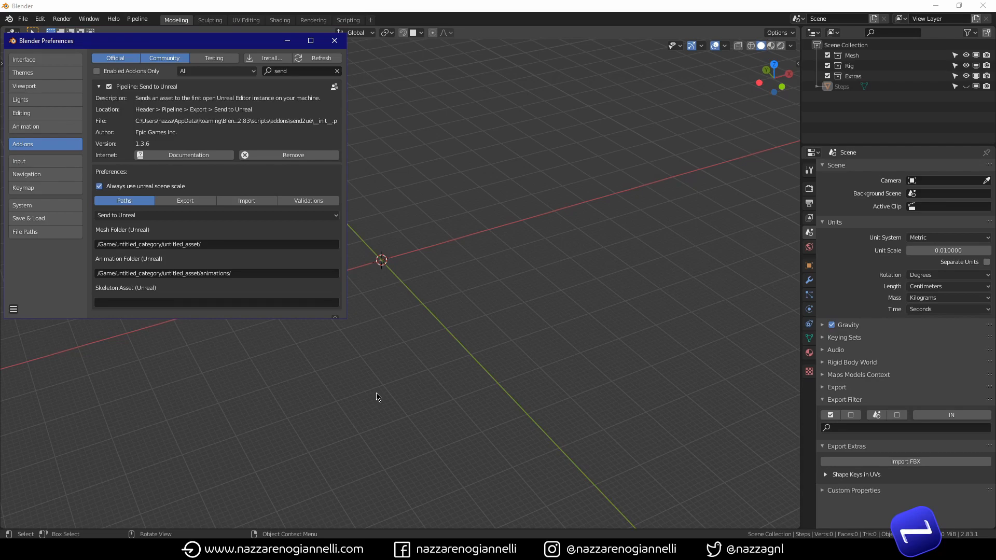
- Switch to Unreal Editor and search the plugins for "python" to check the Python Editor Script Plugin
left_click(188, 549)
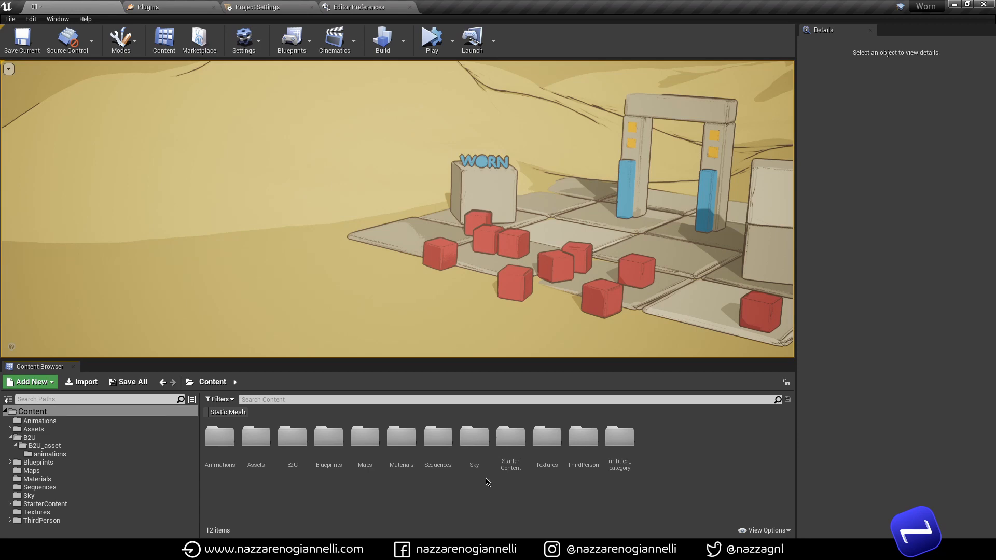
left_click(190, 7)
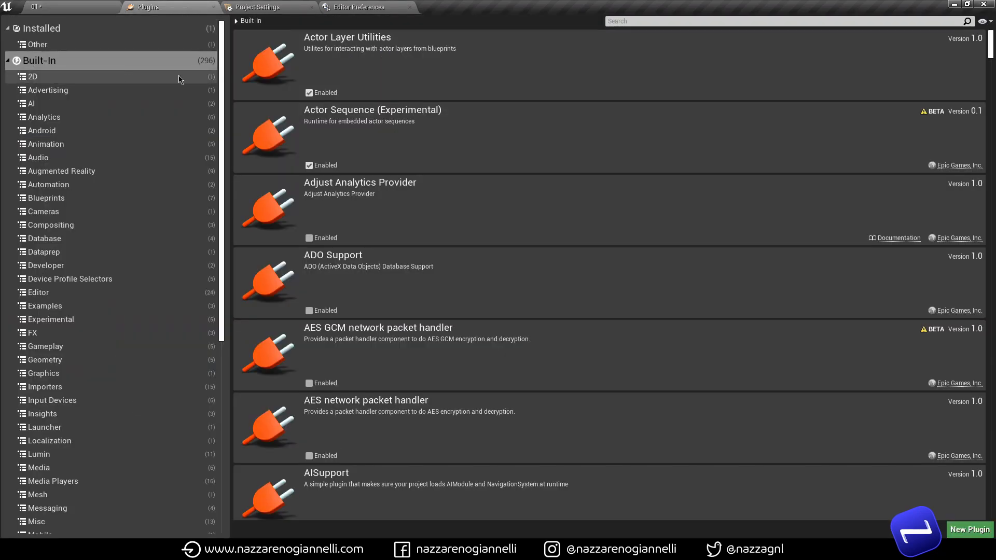
type("python")
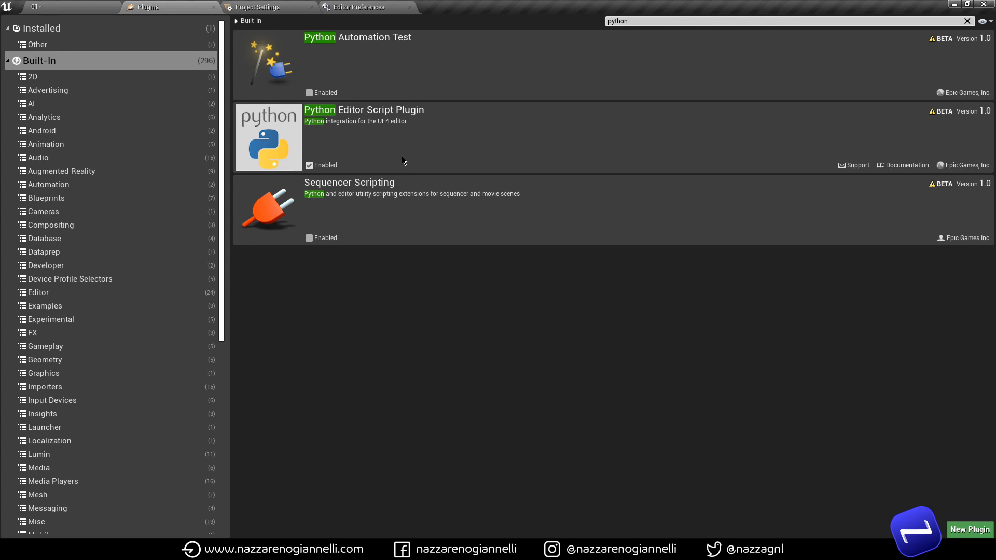
- Search the project settings for "python" to check the Enable Remote Execution option
left_click(278, 9)
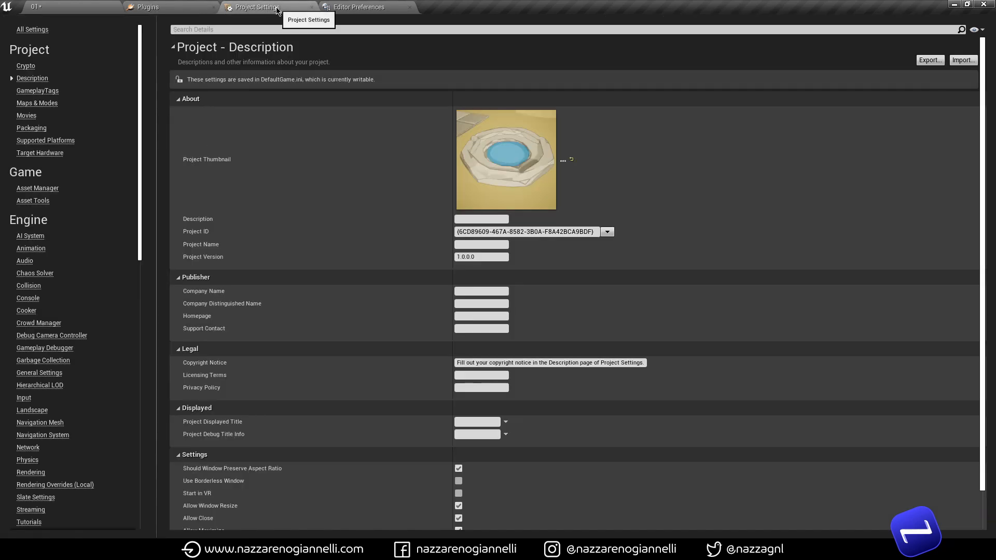
left_click(228, 29)
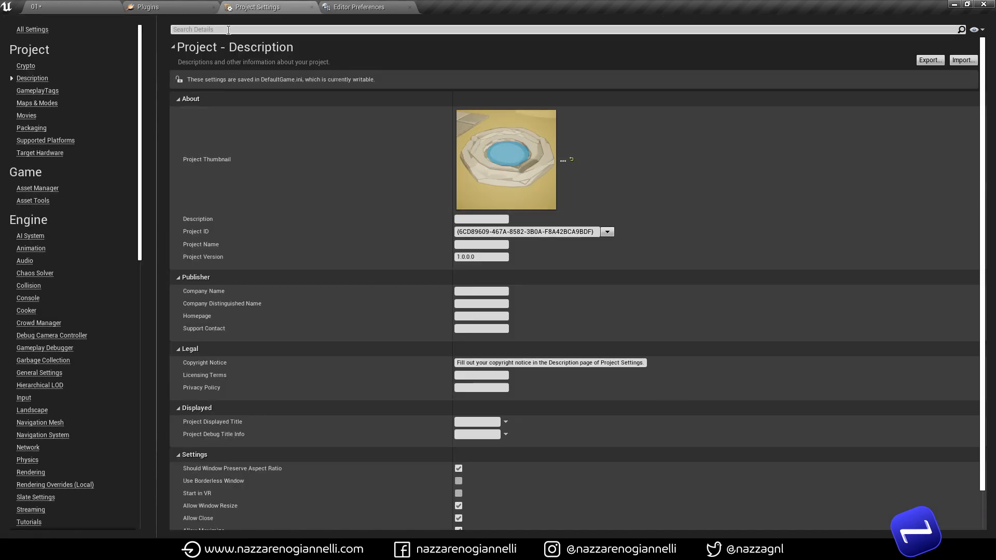
type("python")
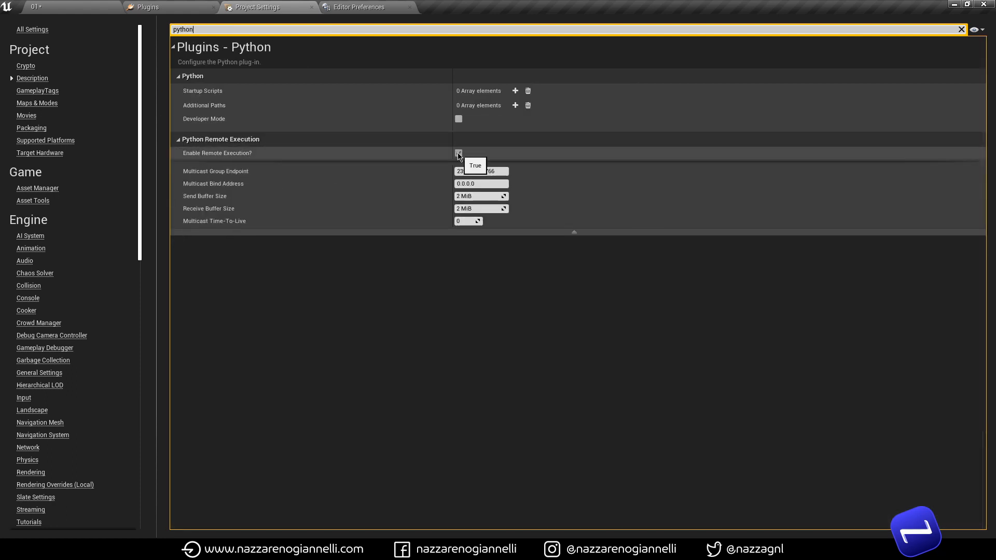
- Search the editor preferences for "cpu" to check the Use Less CPU when in Background option
left_click(361, 10)
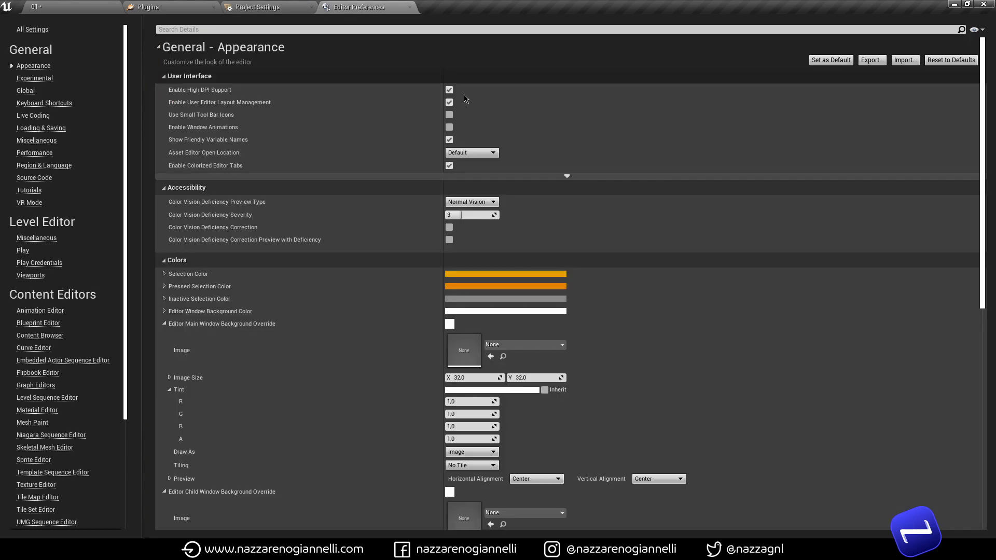
left_click(375, 29)
type("cpu")
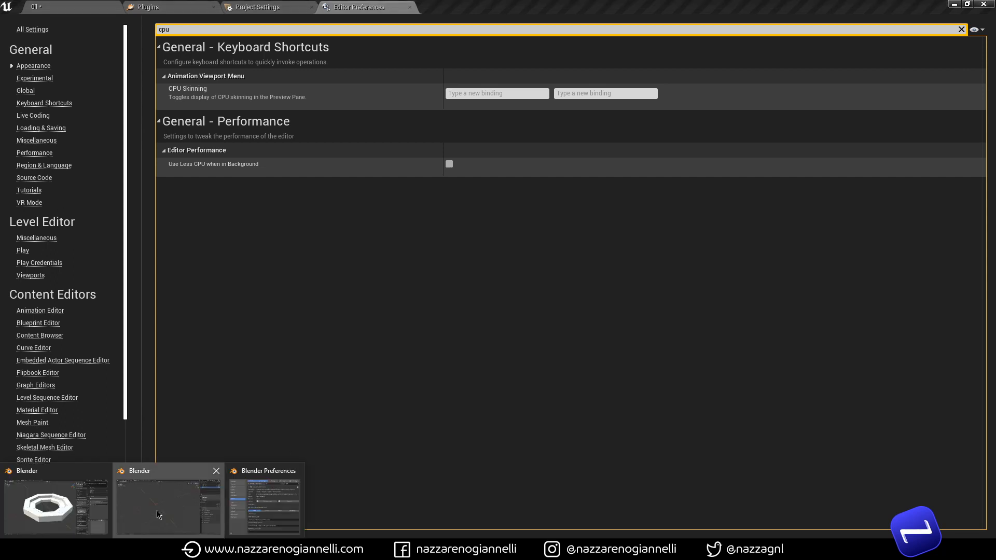
- Switch back to the Blender scene and unhide the Steps object
left_click(156, 512)
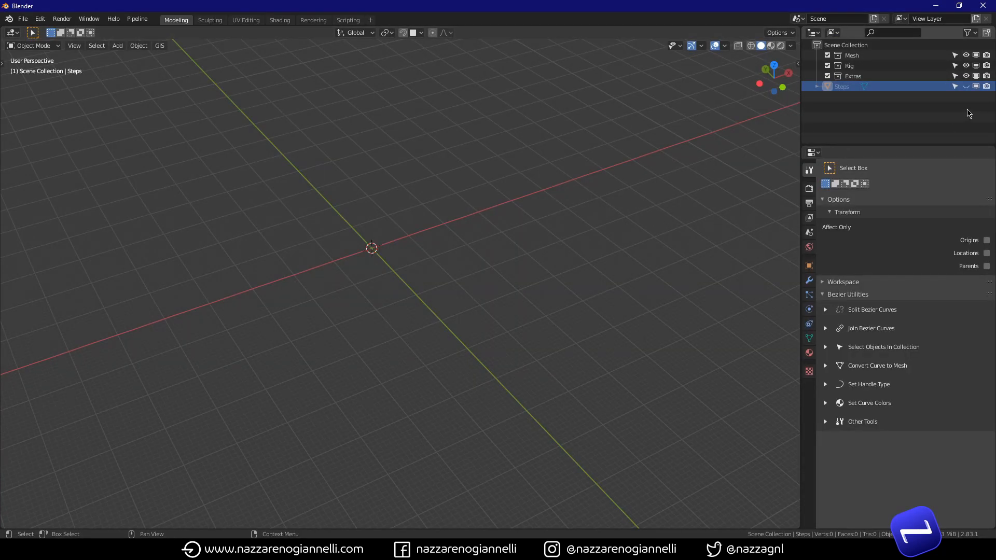
left_click(966, 86)
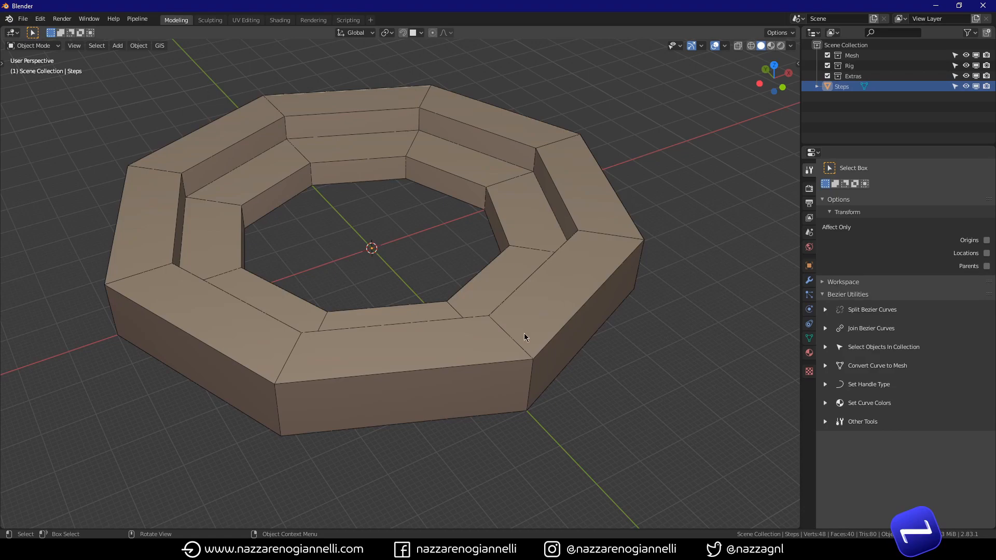
- Try to send the Steps object to Unreal with the Send to Unreal export while it is outside the Mesh collection
left_click(524, 338)
middle_click_drag(524, 337, 498, 363)
left_click(809, 353)
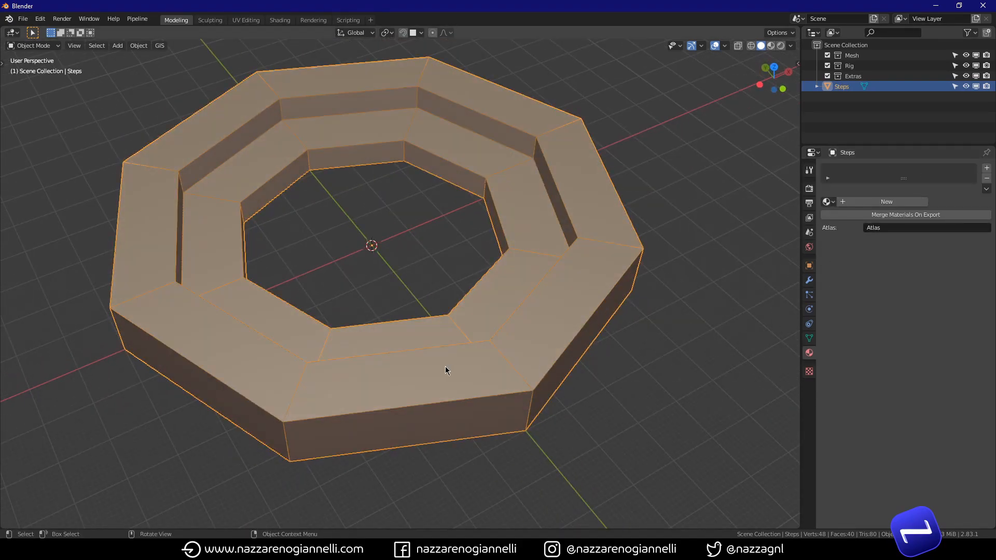
mouse_move(445, 366)
middle_mouse_down()
mouse_move(476, 363)
mouse_move(454, 351)
middle_mouse_up()
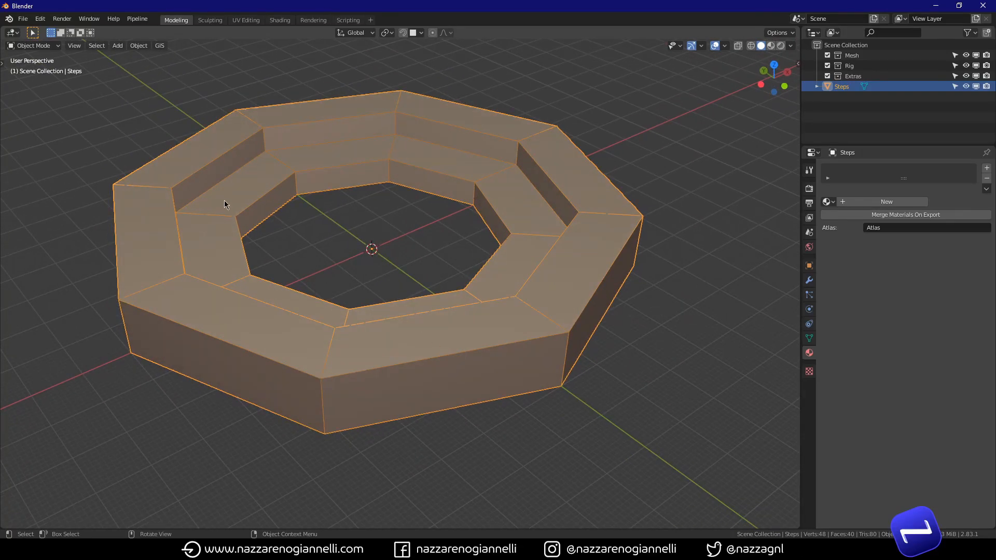
left_click(135, 21)
mouse_move(150, 30)
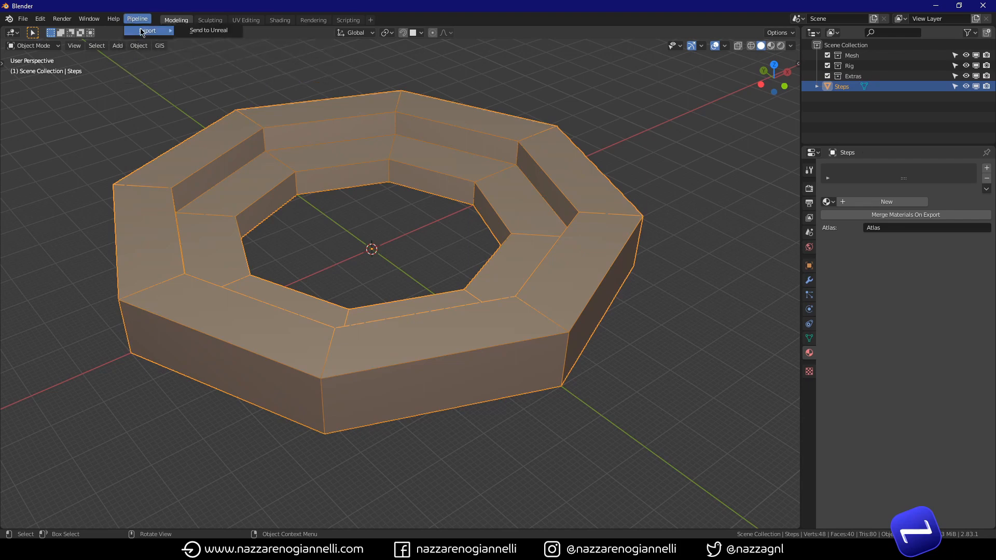
left_click(217, 31)
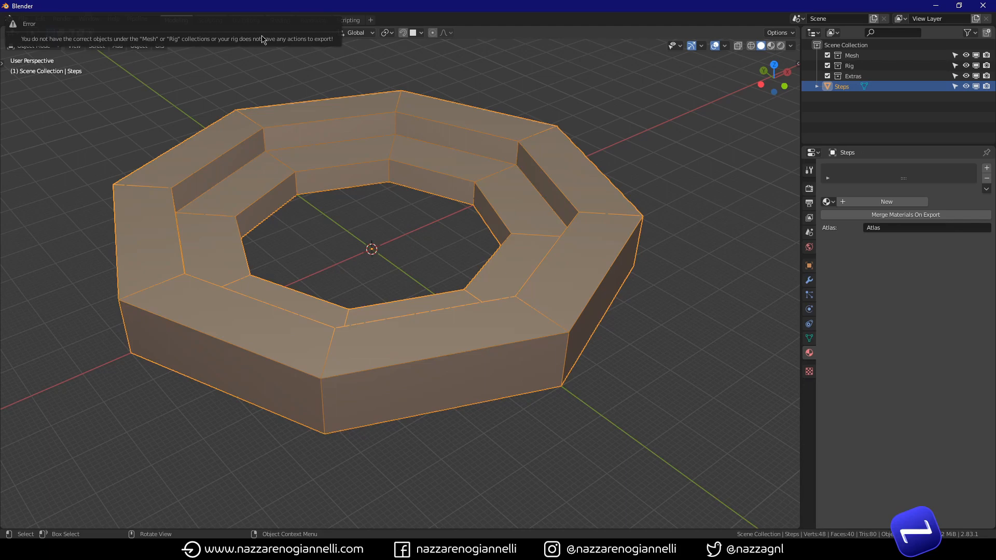
left_click(414, 251)
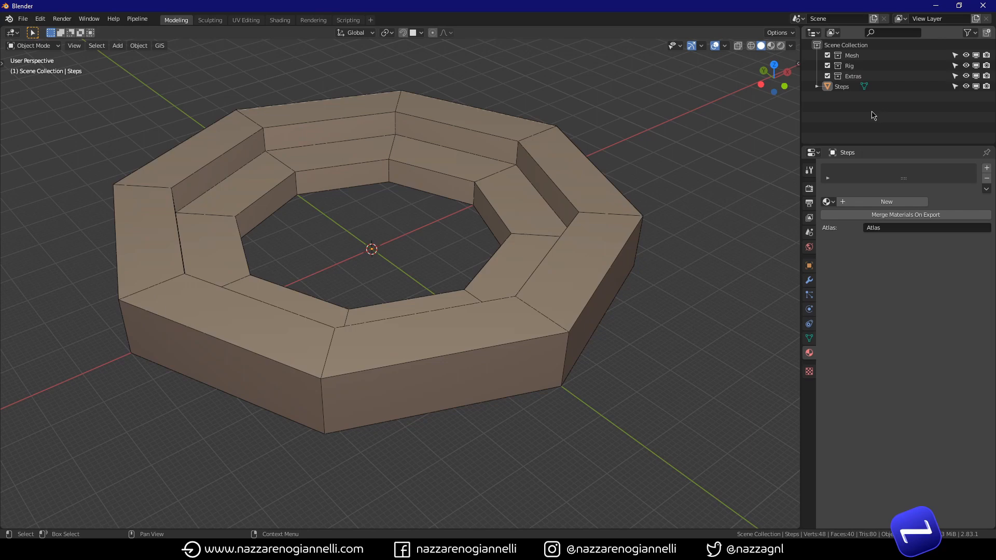
- Move the Steps object into the Mesh collection
left_click(594, 289)
middle_click_drag(609, 380, 520, 389)
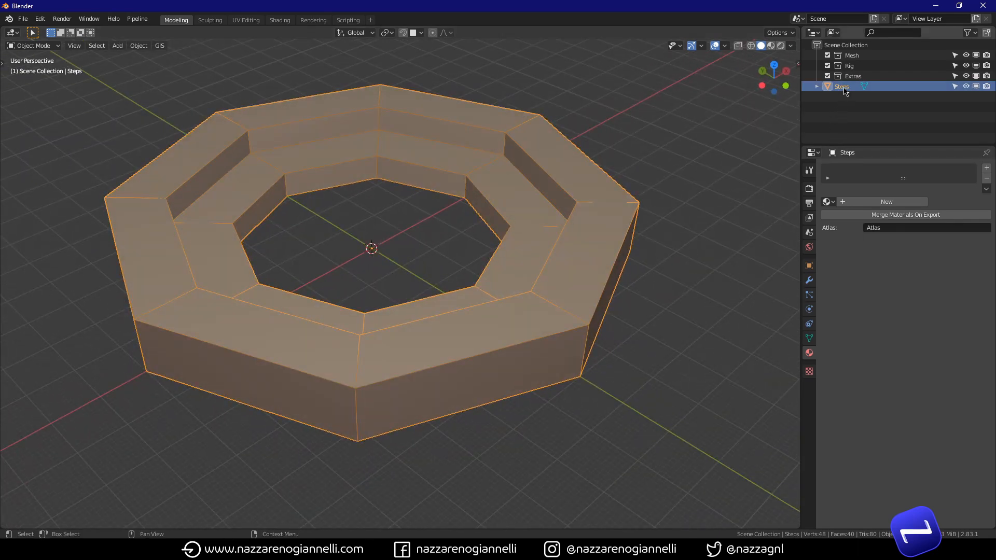
left_click_drag(846, 90, 851, 56)
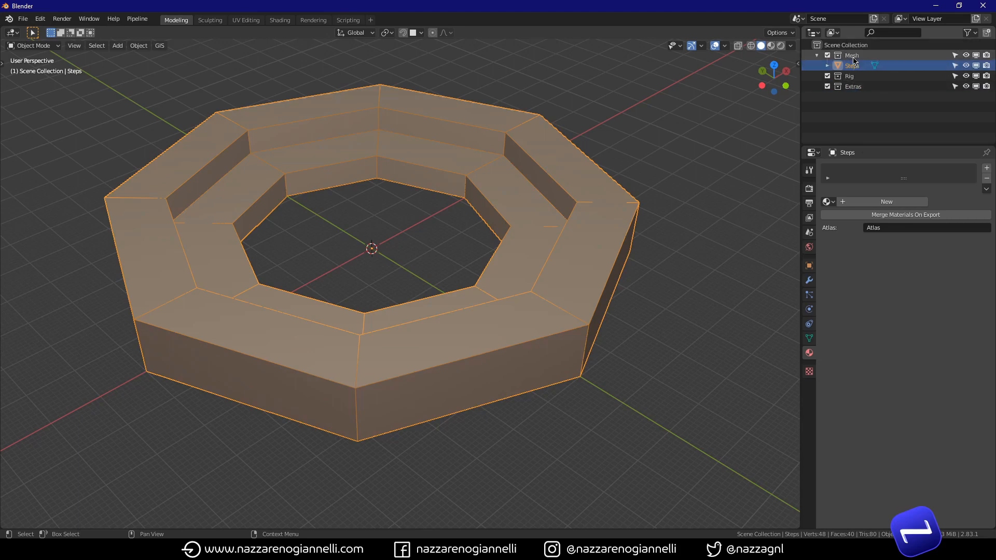
left_click(844, 133)
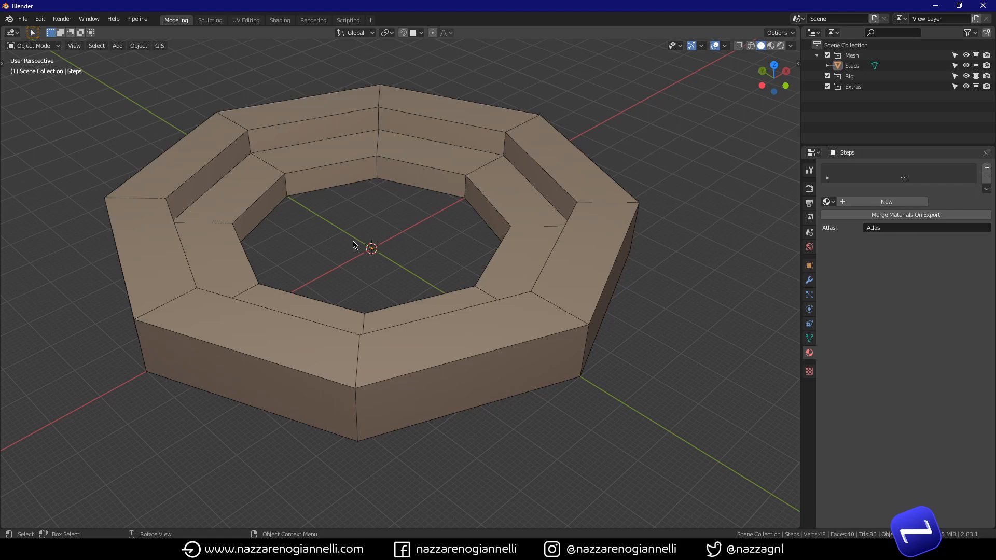
- Export the Mesh collection's Steps object with Send to Unreal
left_click(136, 19)
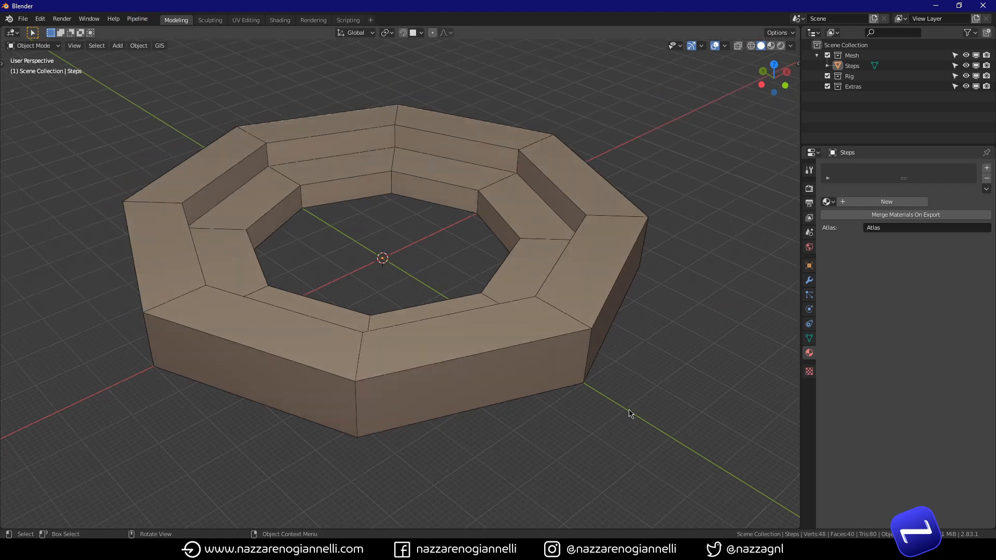
left_click(134, 20)
mouse_move(142, 32)
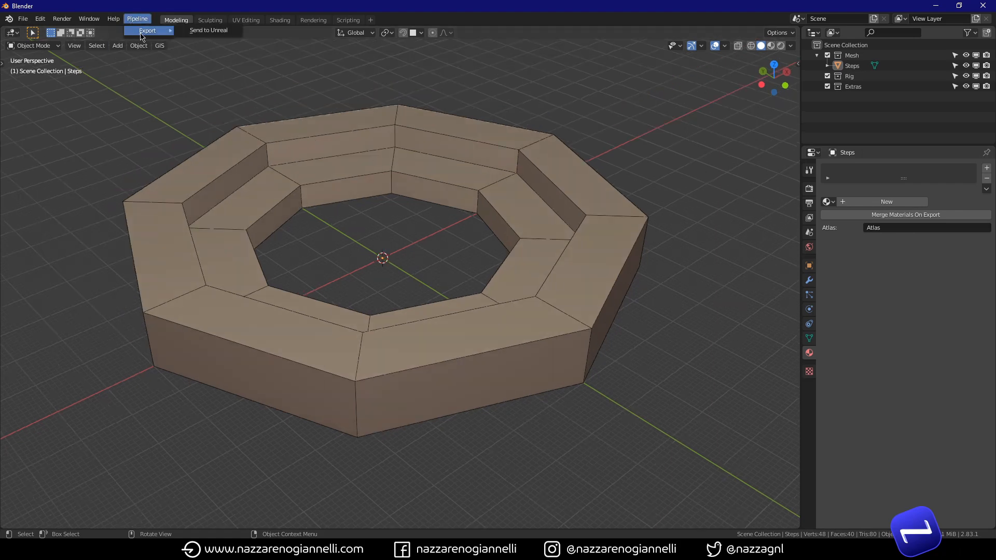
left_click(206, 31)
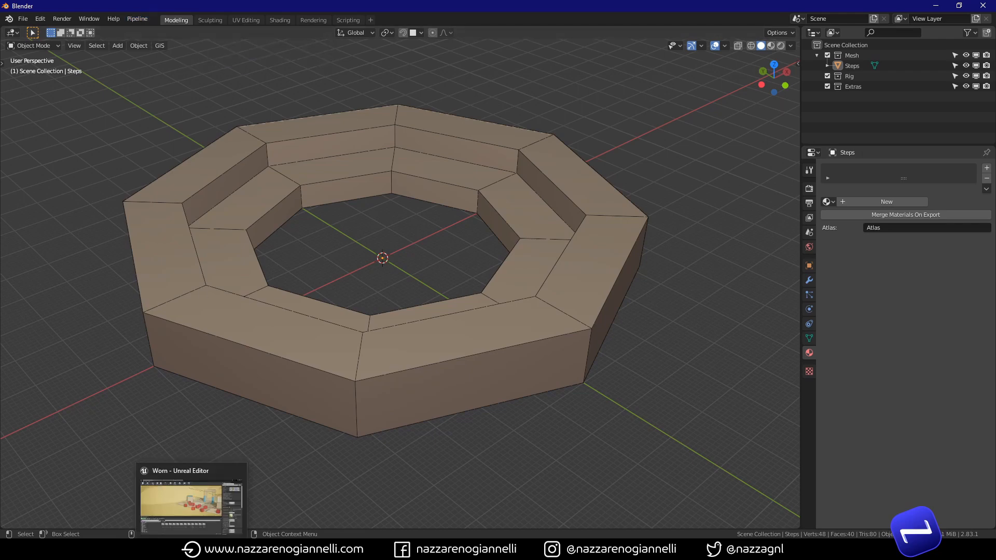
- Switch to Unreal Editor and open the untitled_asset folder inside untitled_category to find the imported mesh
left_click(192, 549)
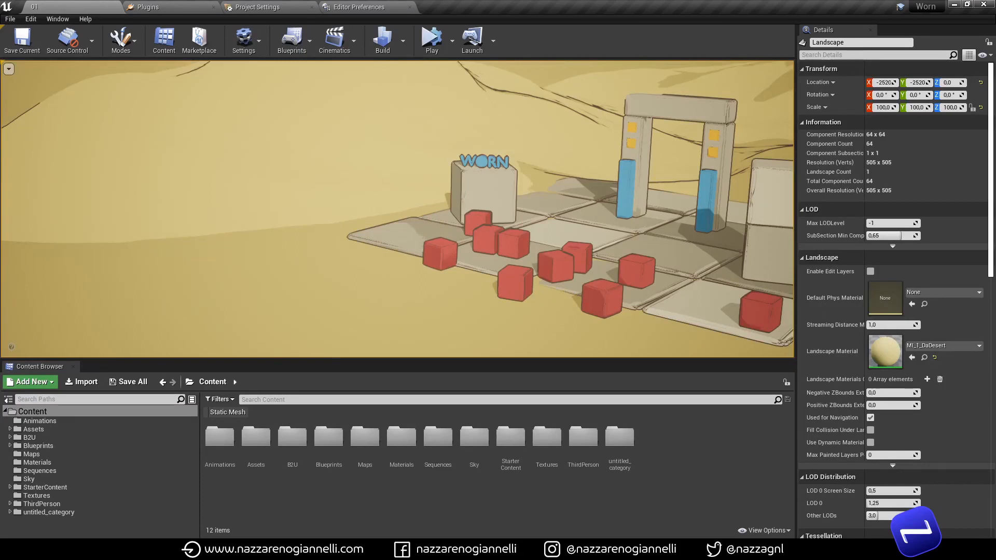
left_click(46, 513)
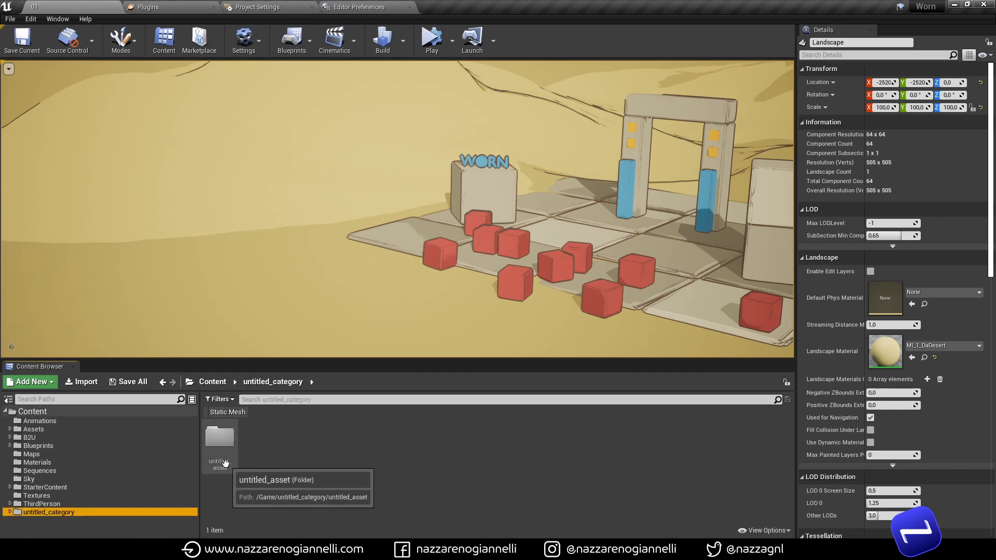
double_click(221, 440)
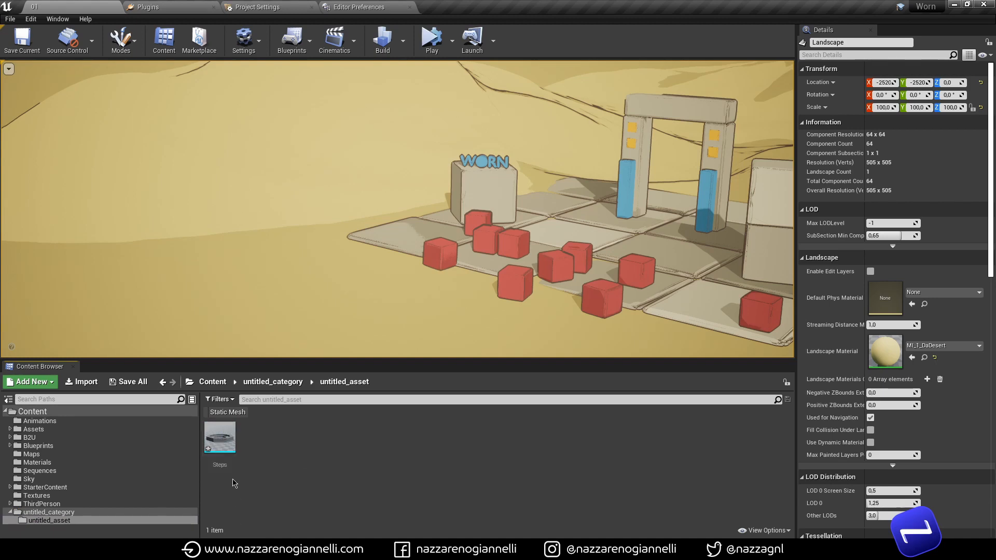
- Place the imported Steps static mesh in the level on the empty sand beside the red cubes
left_click_drag(220, 437, 209, 284)
right_click_drag(371, 258, 360, 209)
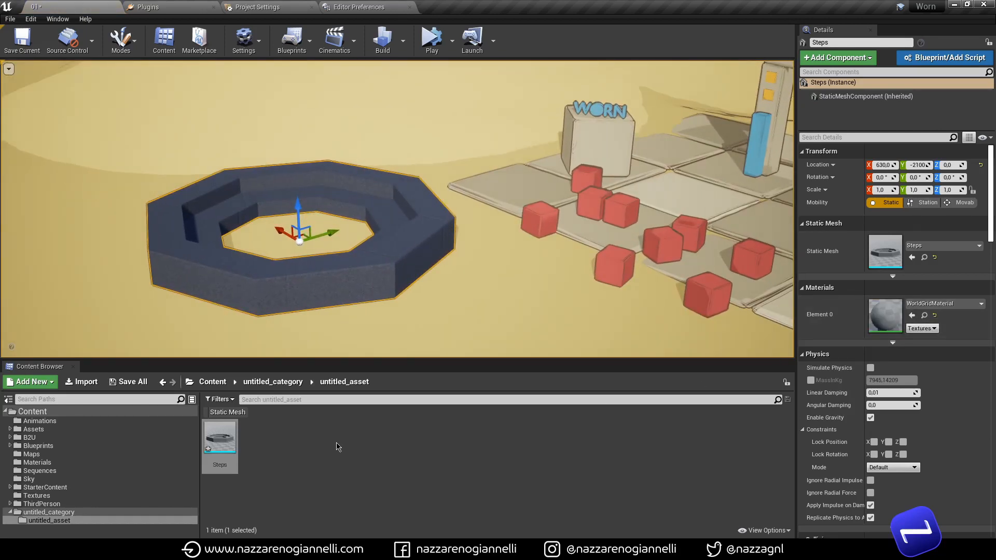
left_click(306, 461)
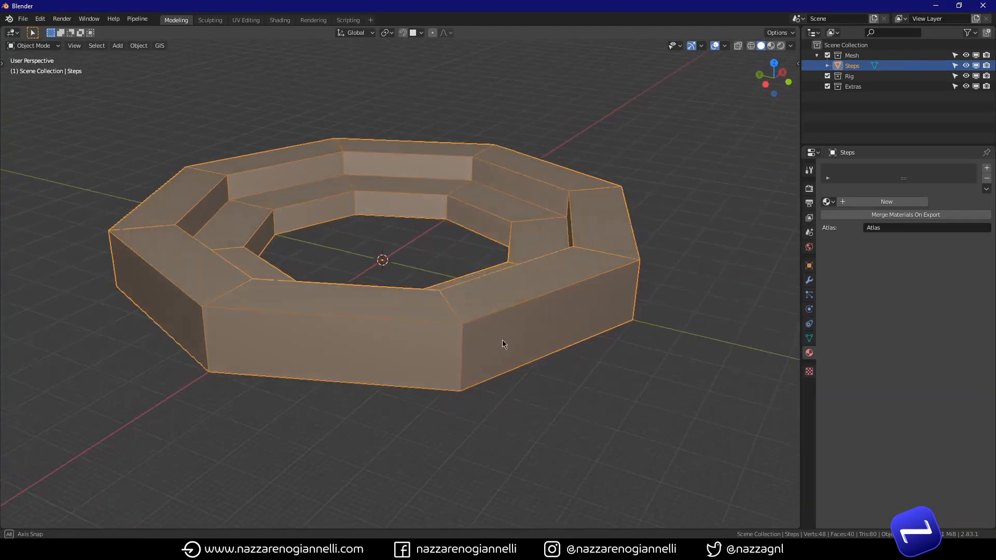
- Switch back to Blender and check the Steps object's transform and dimensions
middle_click_drag(503, 340, 473, 360)
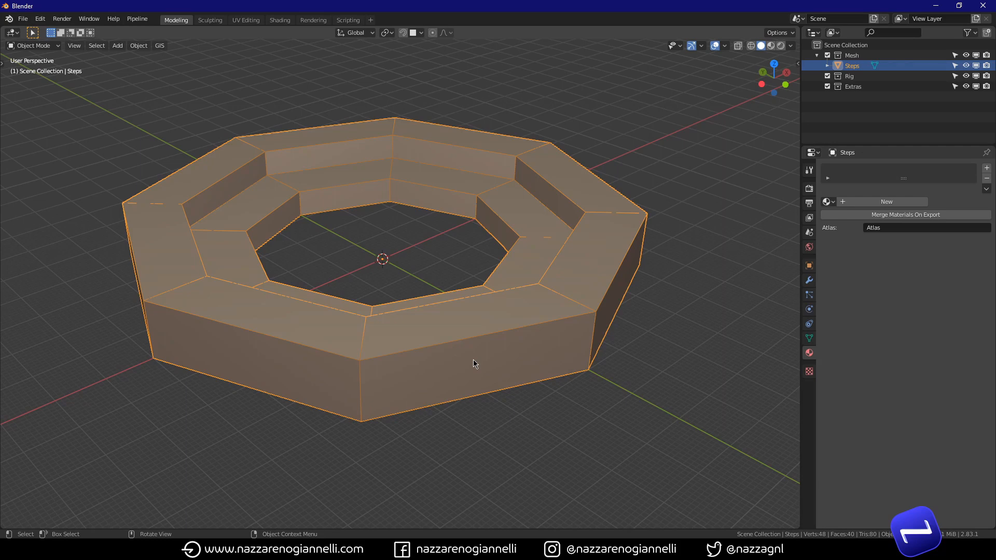
key("n")
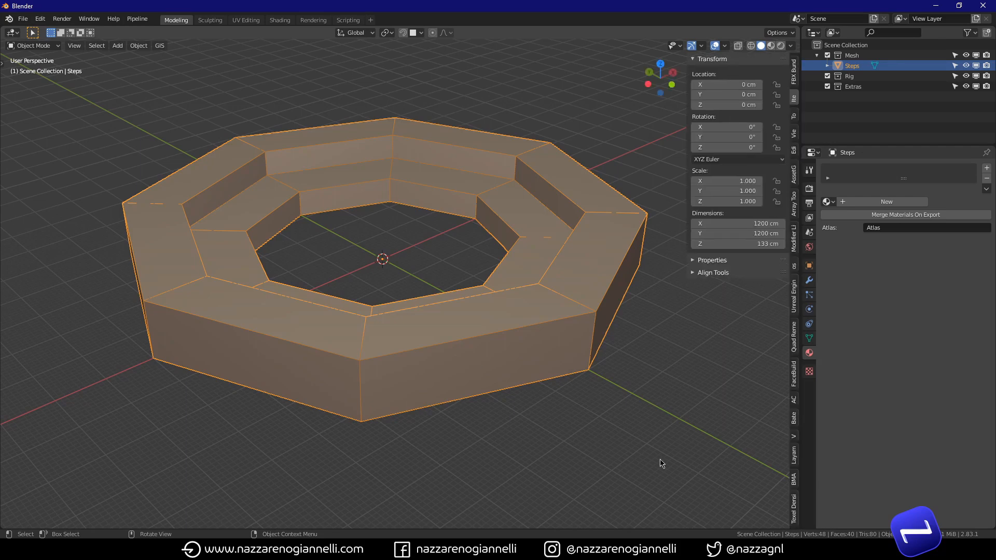
key("n")
left_click(570, 429)
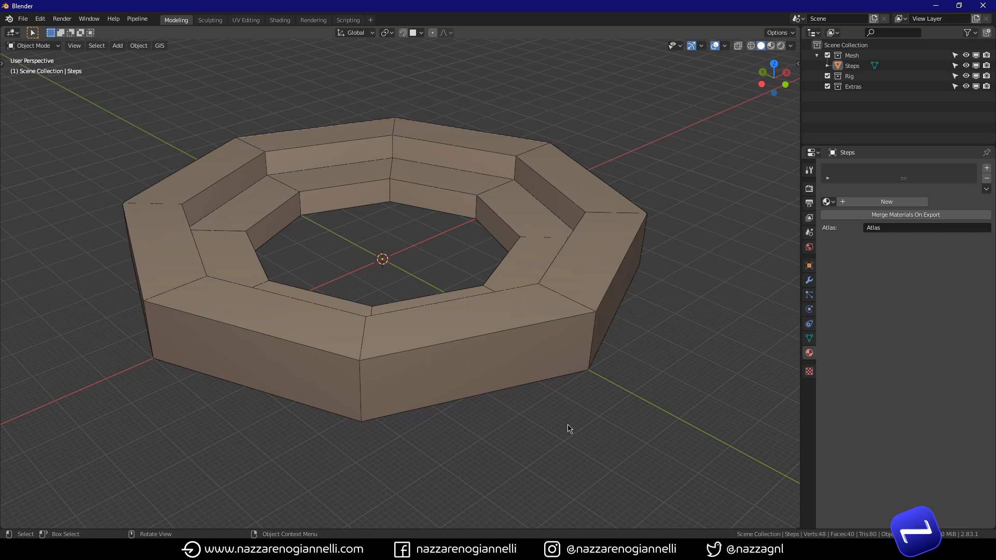
- Apply the BY-GEN modifier style Hard Surface Skin to the Steps object with Mirror turned off
key("n")
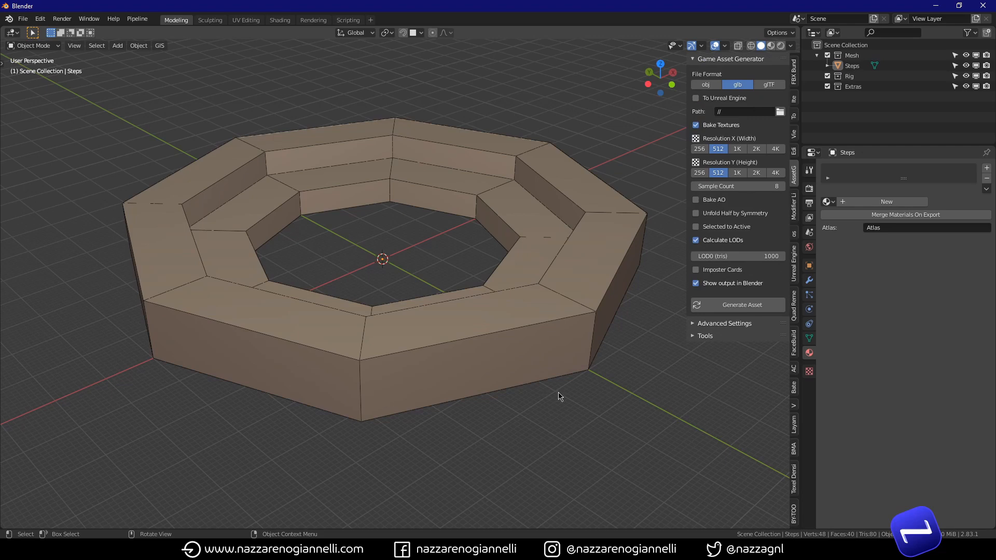
left_click(794, 516)
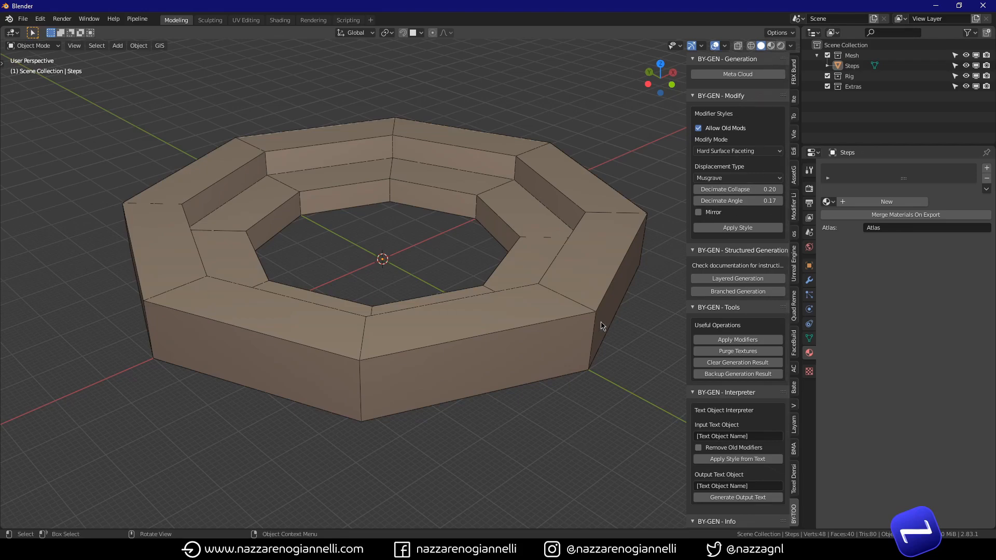
left_click(583, 334)
middle_click_drag(530, 317, 538, 284)
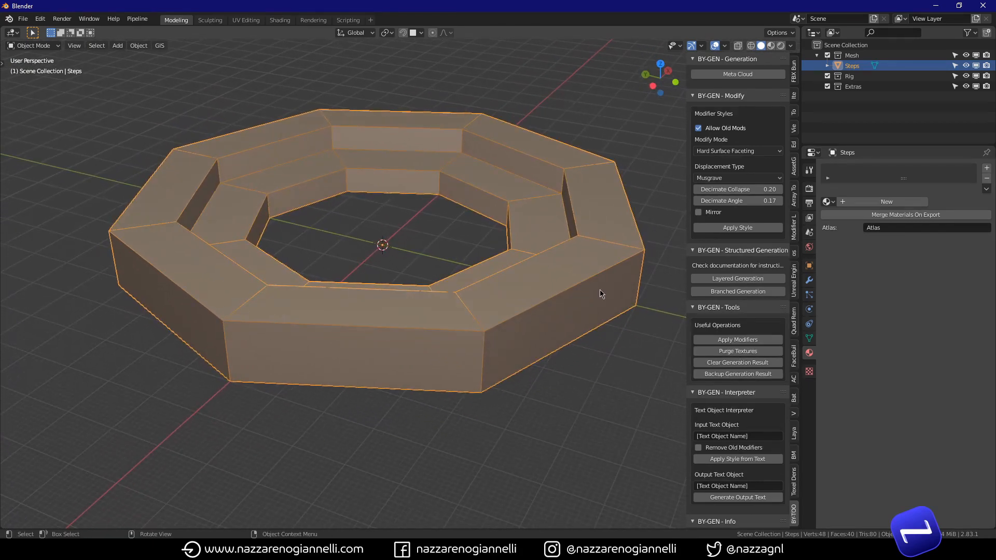
left_click(708, 152)
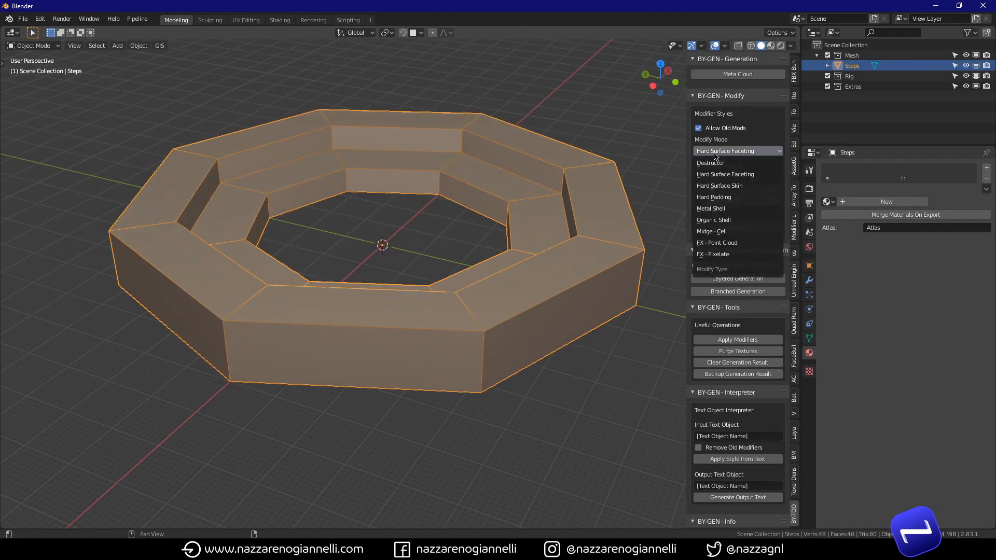
left_click(716, 186)
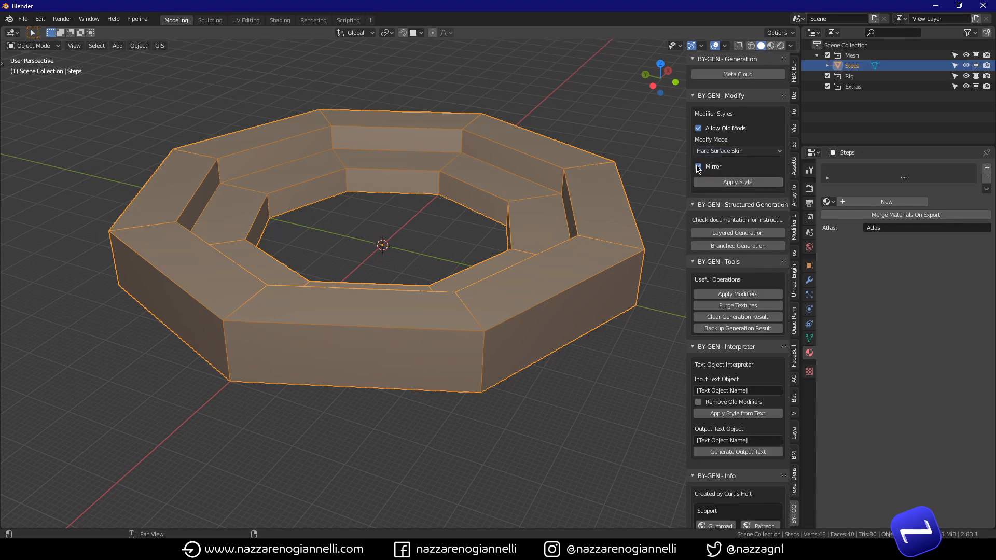
left_click(698, 167)
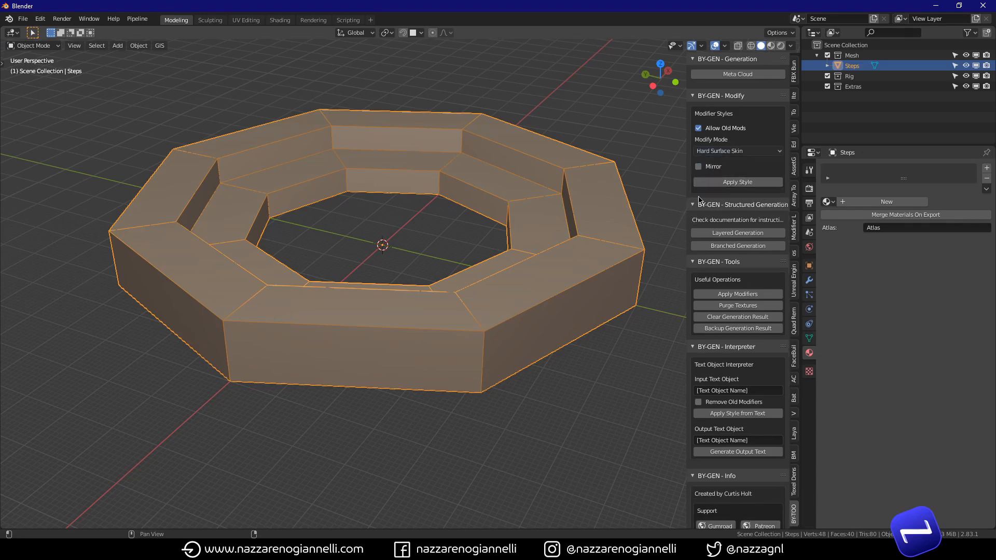
left_click(732, 184)
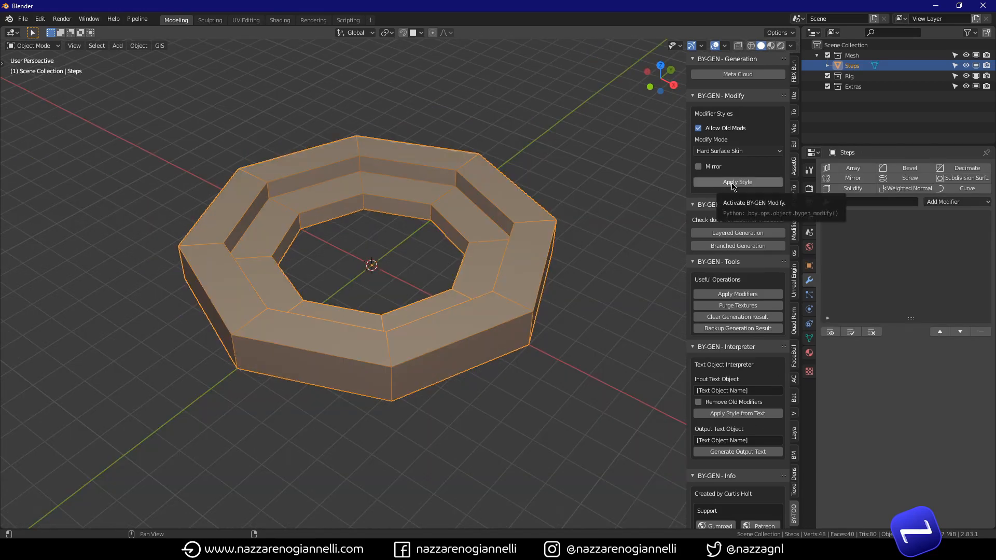
left_click(733, 185)
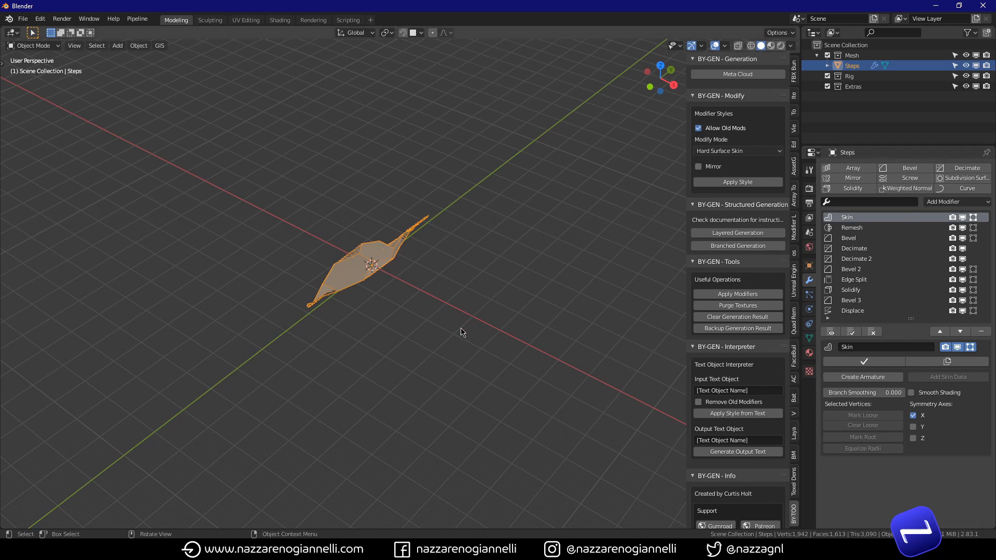
- Remove the Skin modifier from the Steps object's modifier stack and inspect the reshaped ring
scroll(361, 292, "up", 3)
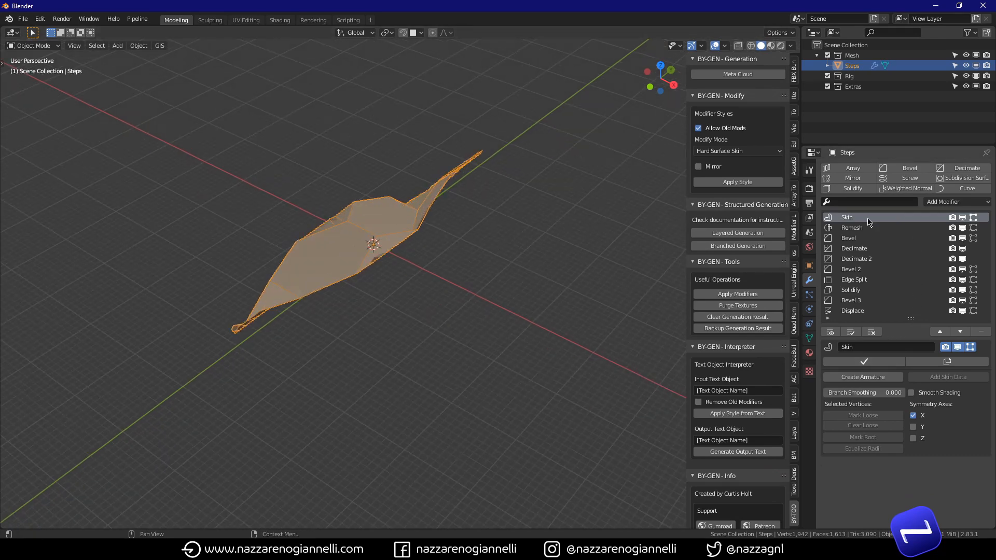
left_click(982, 332)
scroll(467, 329, "down", 3)
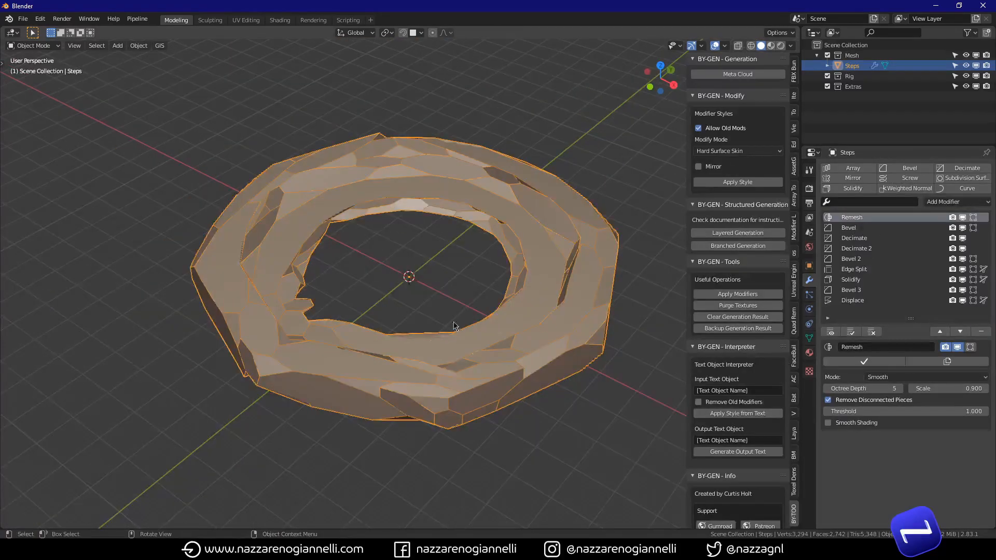
middle_click_drag(457, 326, 416, 350)
scroll(490, 344, "up", 3)
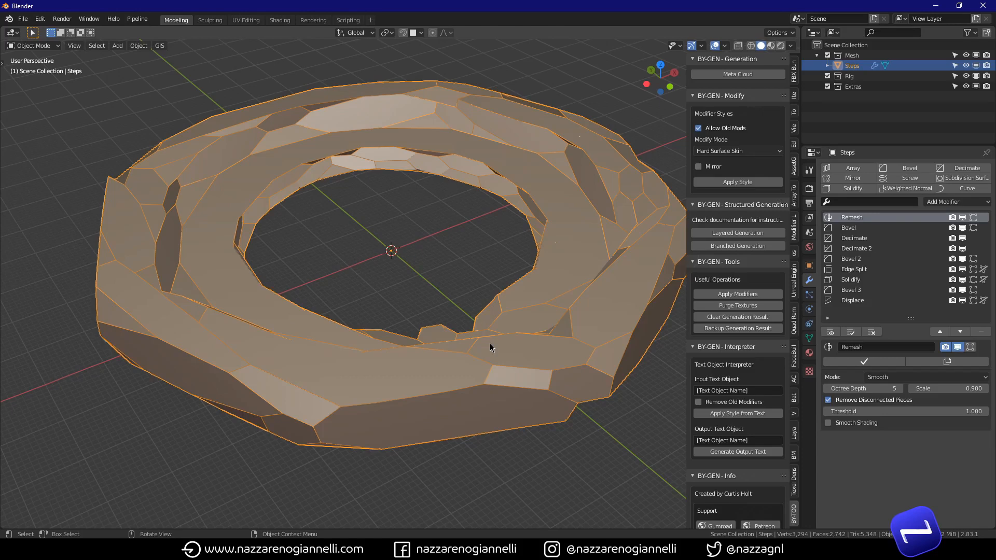
middle_click_drag(490, 343, 507, 350)
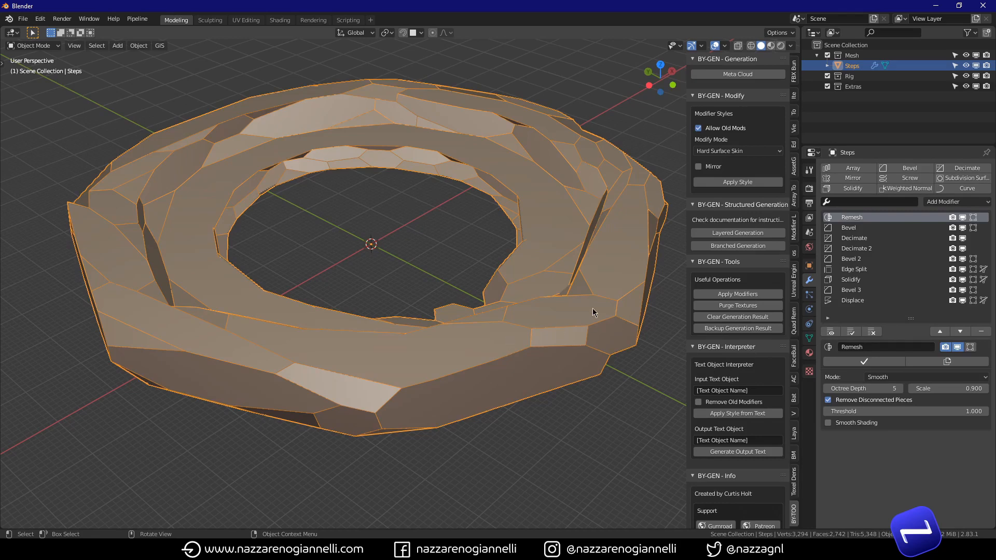
- Set the thickness of the Steps object's Solidify modifier to about -7.04 cm to deepen the grooves between its panels
scroll(586, 316, "up", 2)
scroll(587, 323, "up", 6)
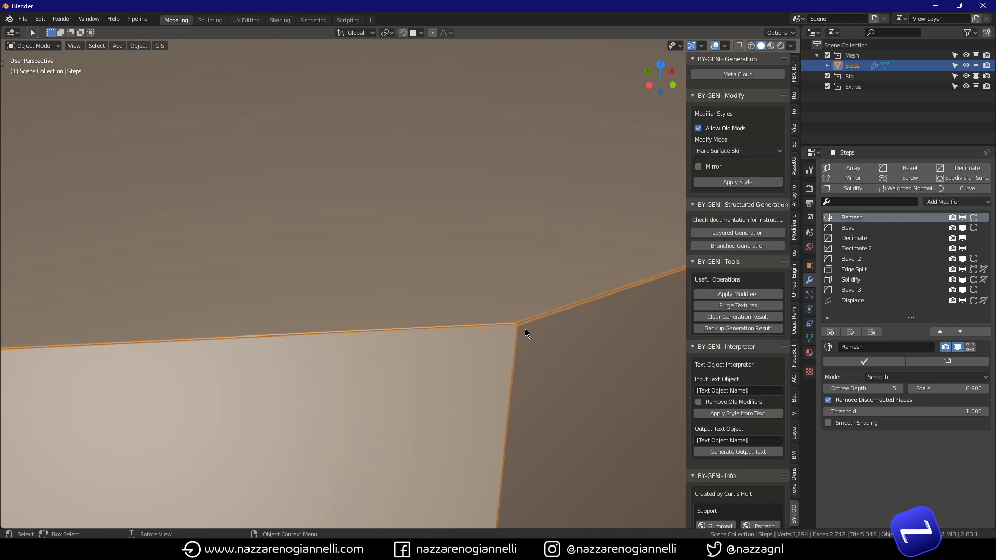
scroll(525, 329, "up", 3)
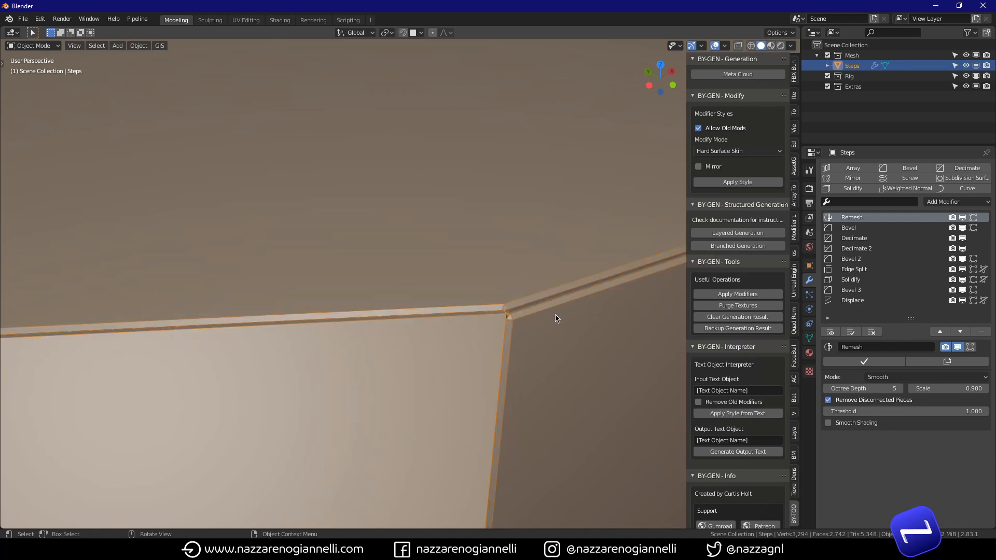
left_click(855, 281)
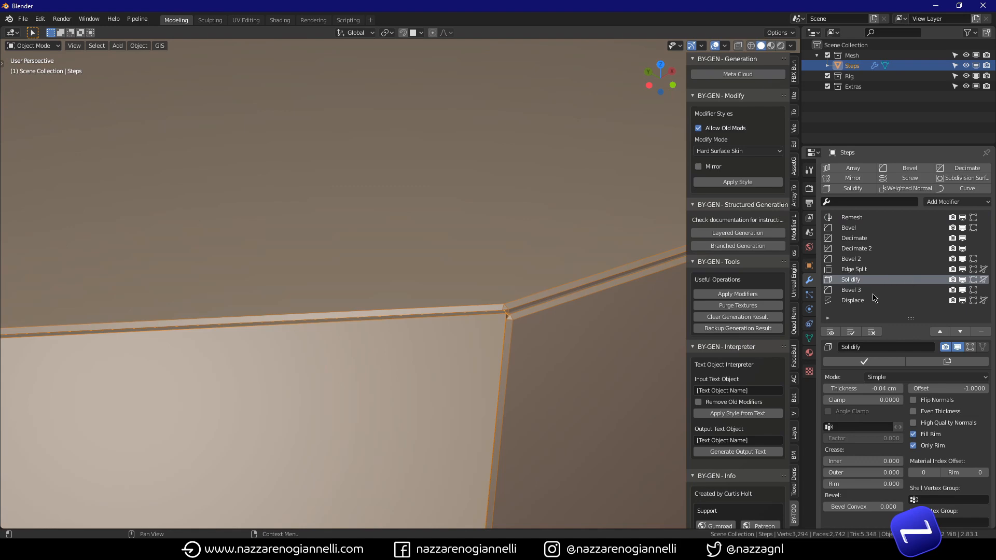
scroll(506, 349, "down", 3)
scroll(506, 349, "down", 5)
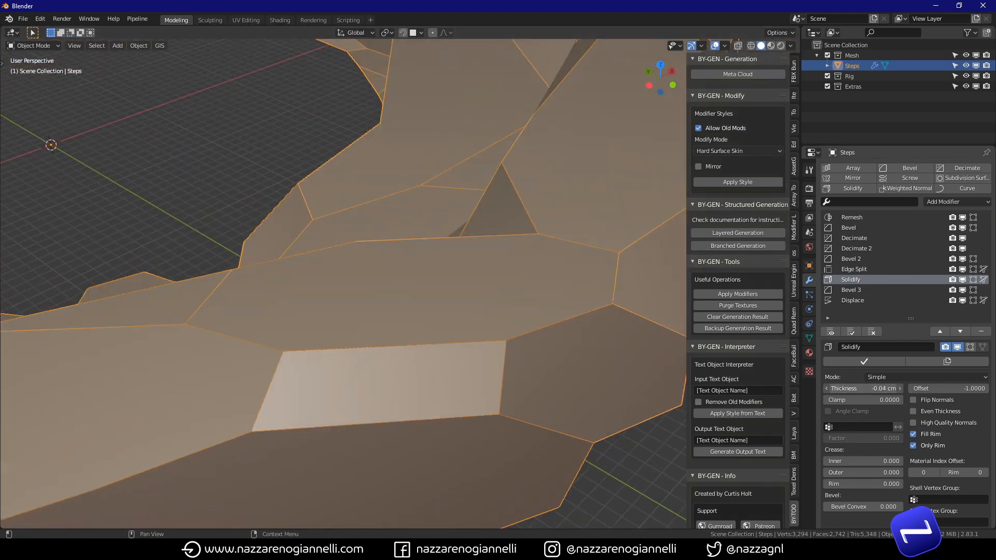
left_click_drag(861, 389, 736, 389)
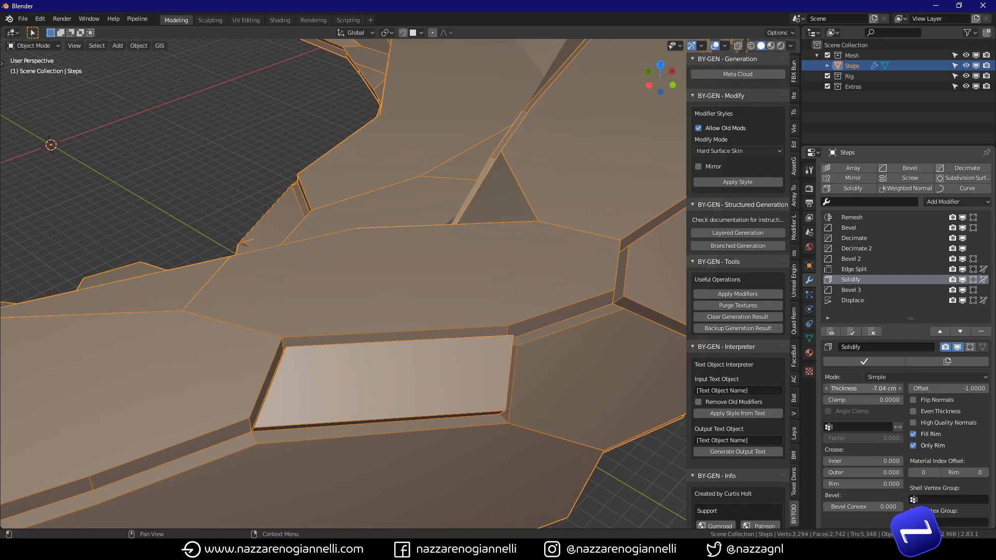
- Examine the grooves and panel edges around the whole ring, outside and inside, from several angles
scroll(493, 343, "down", 8)
middle_click_drag(493, 343, 564, 344)
middle_click_drag(459, 360, 555, 347, "shift")
scroll(474, 356, "up", 3)
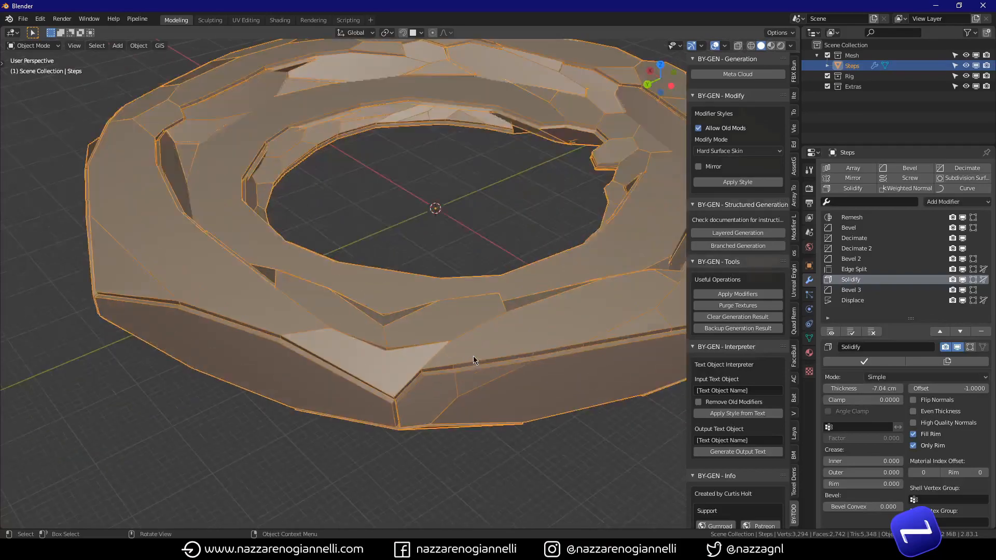
middle_click_drag(473, 356, 571, 340)
scroll(571, 344, "down", 5)
middle_click_drag(507, 363, 559, 359)
scroll(516, 325, "up", 3)
scroll(515, 326, "down", 3)
middle_click_drag(483, 323, 367, 263)
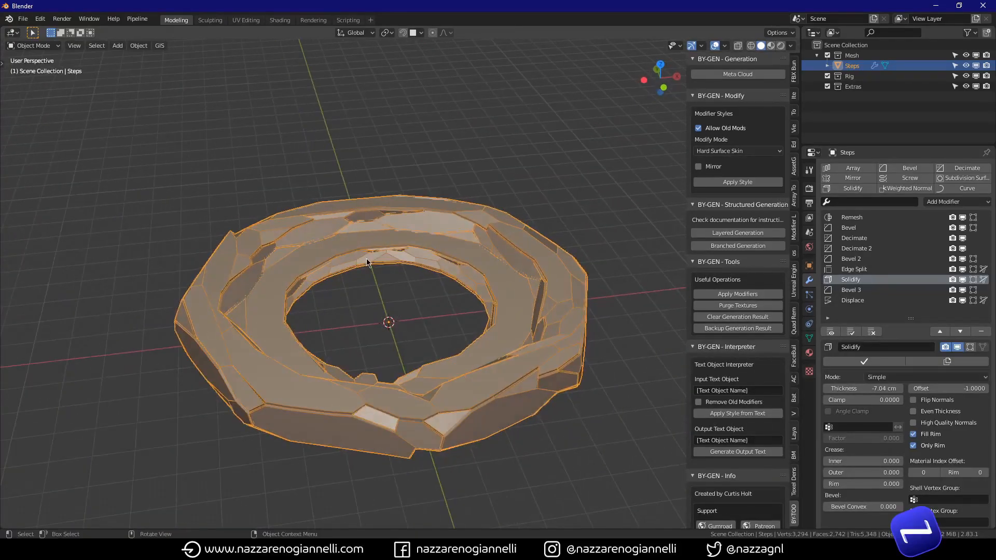
scroll(372, 254, "up", 6)
scroll(379, 262, "down", 2)
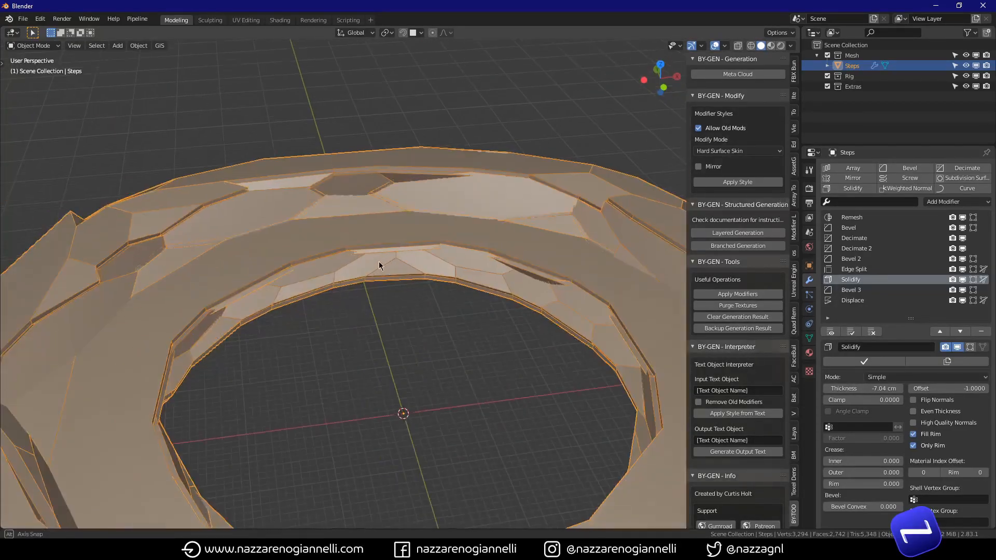
scroll(403, 254, "down", 5)
- Duplicate the Steps object in place, leaving the copy at the original's position
middle_click_drag(413, 263, 531, 363)
key("shift+d")
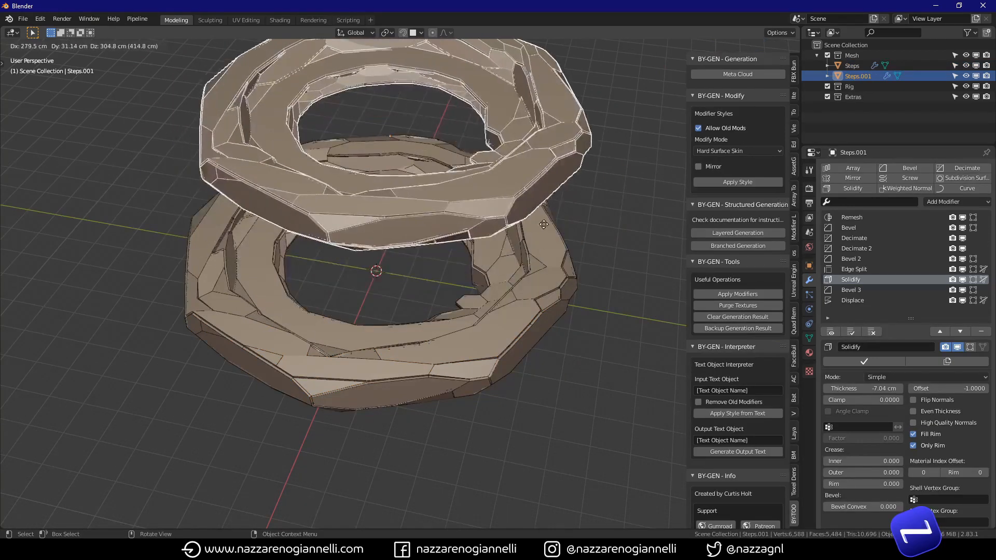
right_click(551, 264)
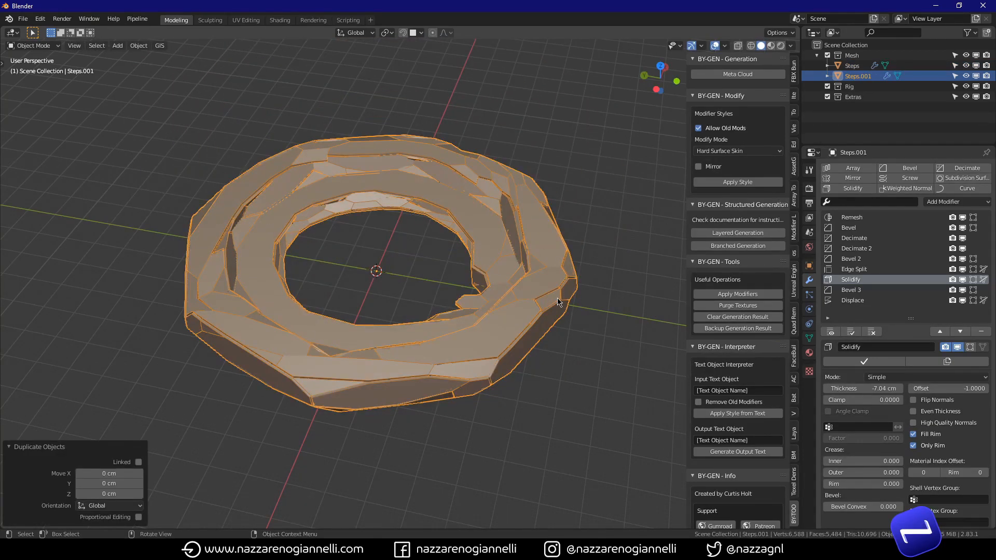
- Move the duplicate into a new collection named Hide and disable that collection in the viewport
key("m")
left_click(545, 349)
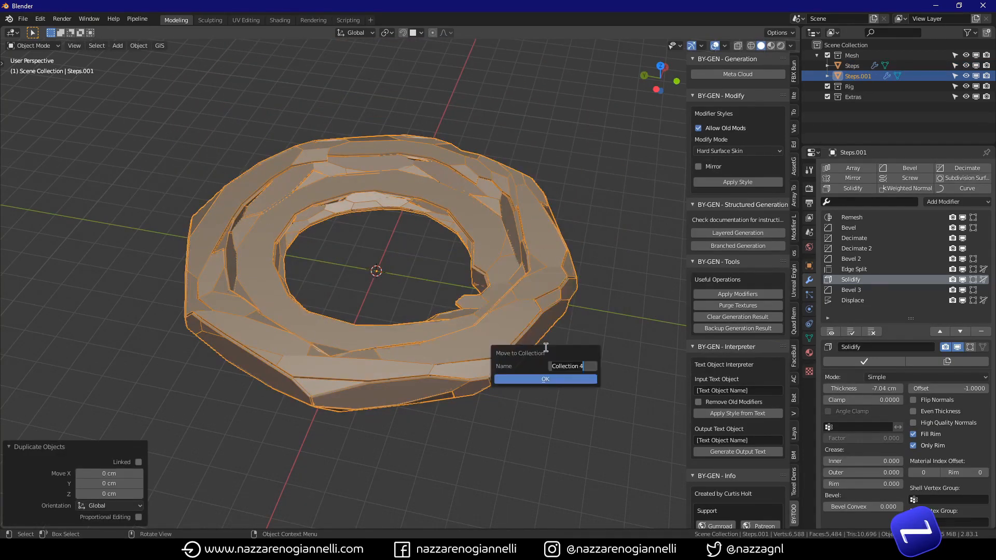
type("Hide")
key("Return")
left_click(546, 379)
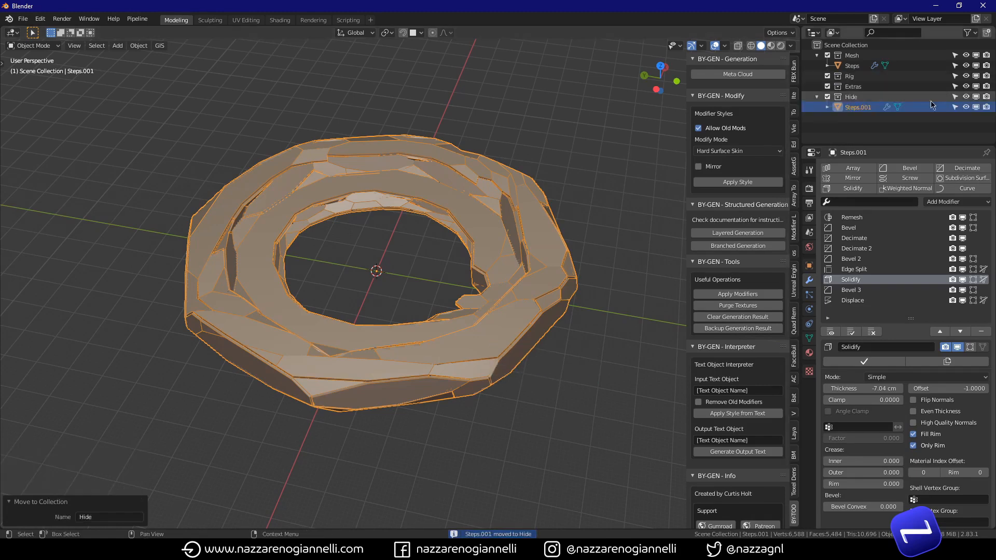
left_click(976, 97)
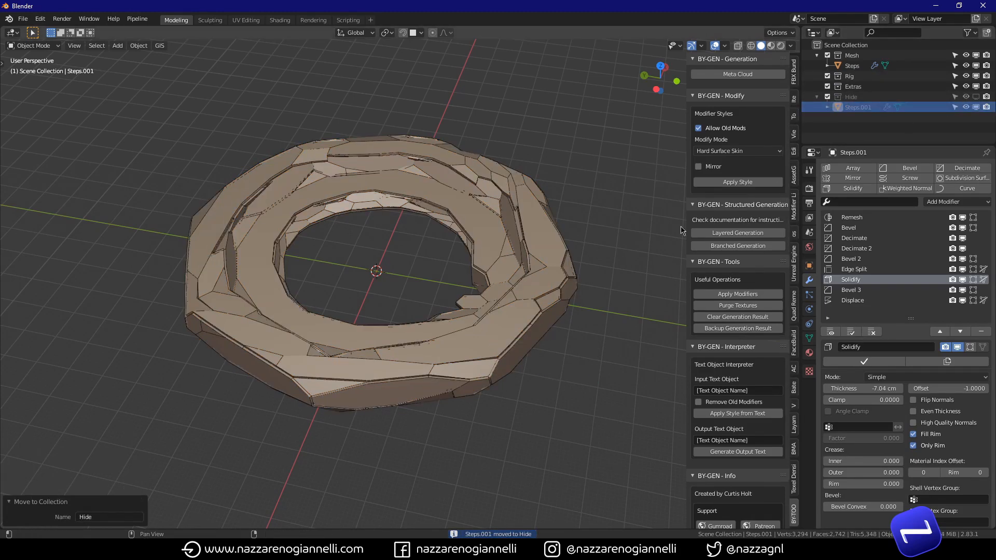
- Convert the original Steps object to a mesh with its modifiers baked in and check its geometry in Edit Mode
left_click(545, 328)
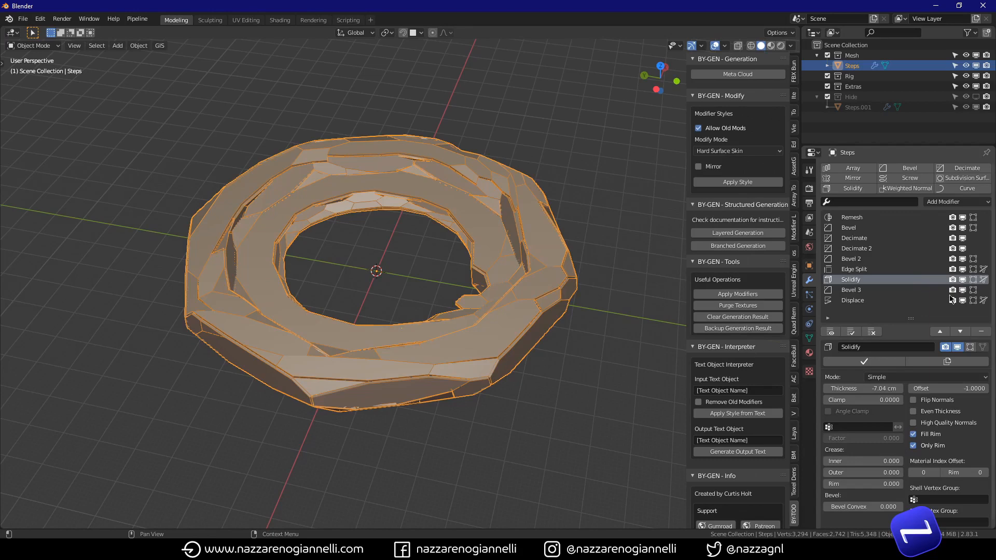
middle_click_drag(377, 366, 408, 369)
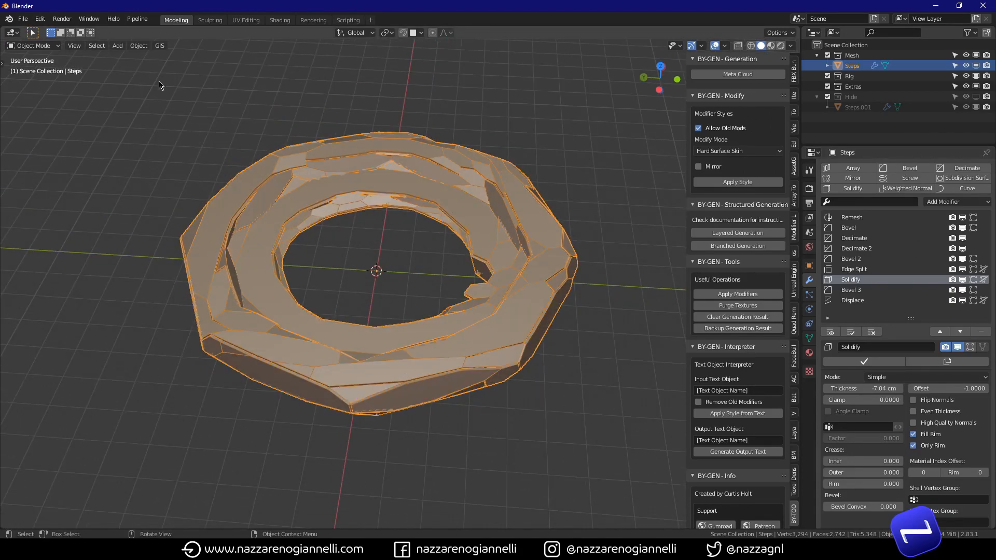
left_click(139, 46)
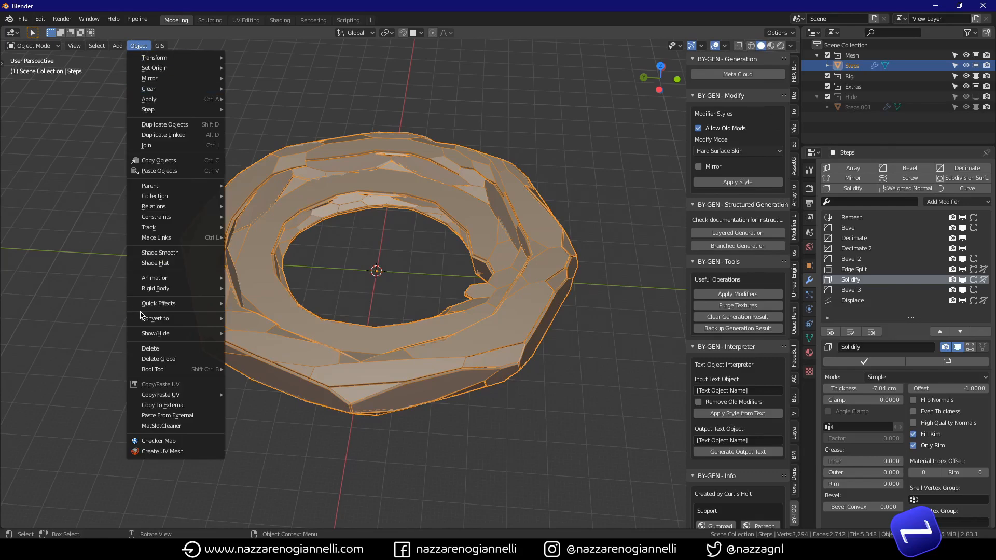
mouse_move(179, 321)
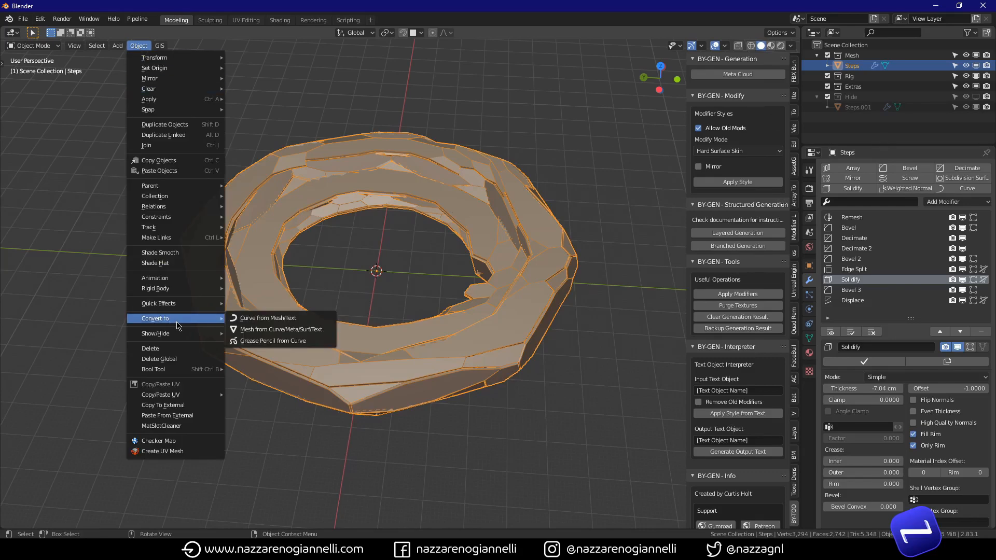
left_click(287, 331)
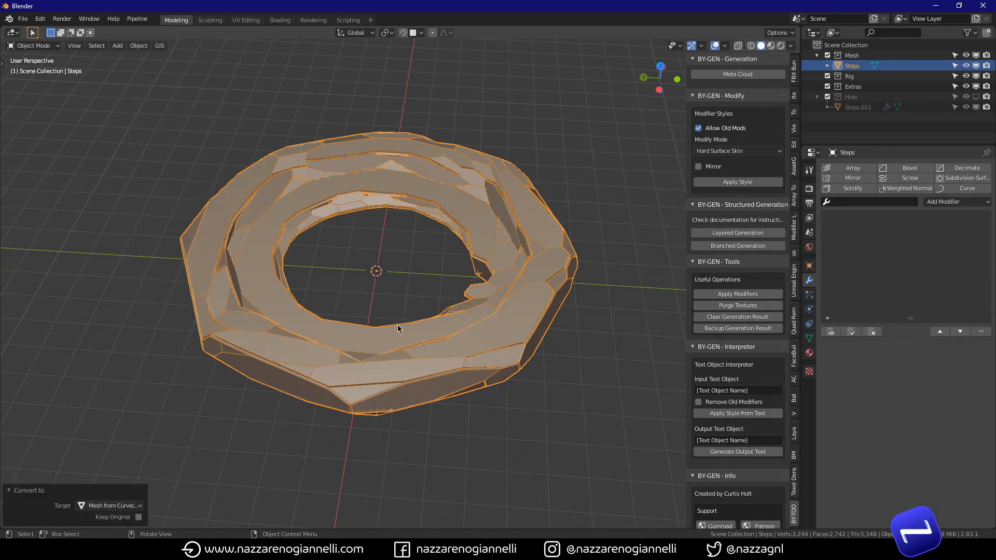
key("Tab")
middle_click_drag(478, 332, 499, 389)
key("Tab")
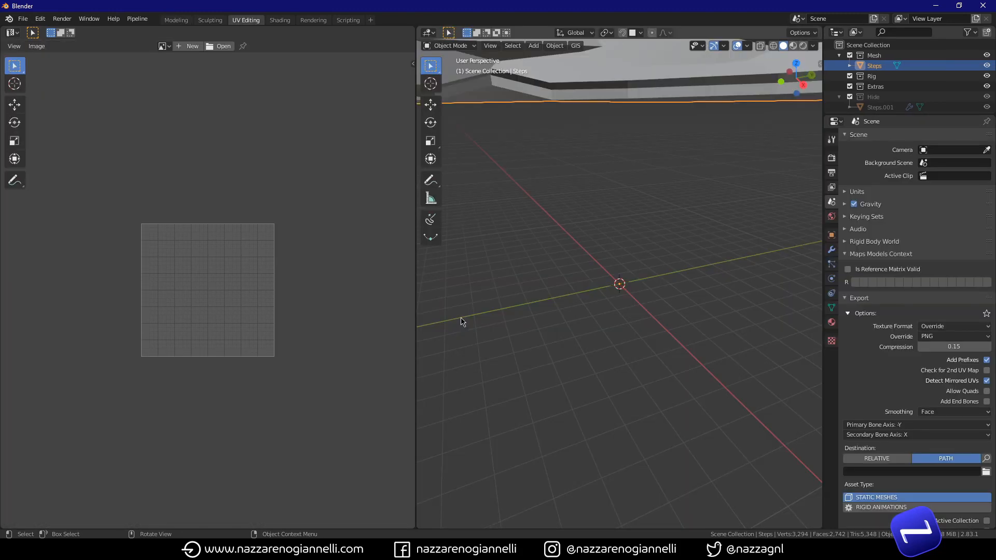
- Unwrap all faces of the Steps mesh in the UV Editing workspace using Smart UV Project with an angle limit of 66
scroll(602, 222, "down", 8)
middle_click_drag(601, 222, 631, 279)
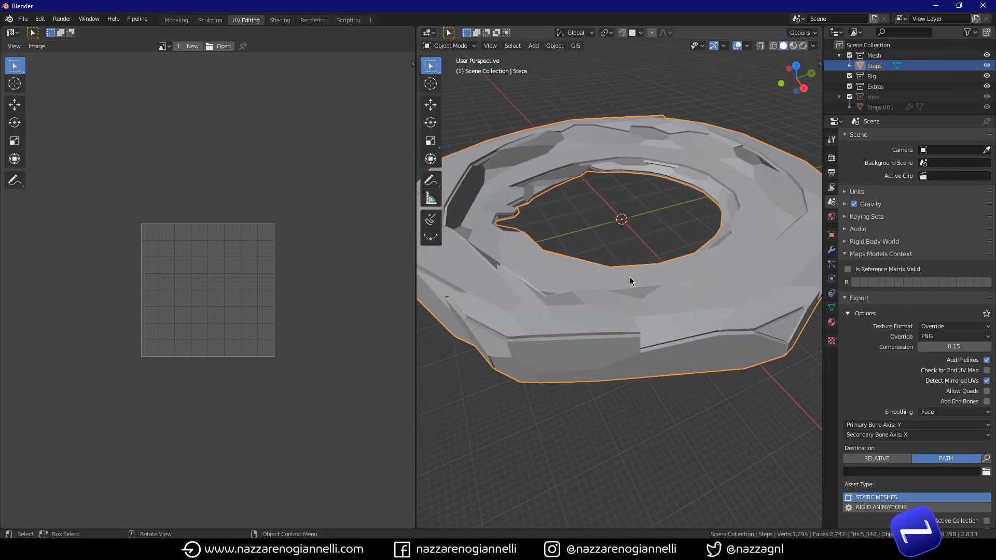
scroll(630, 280, "down", 2)
key("ctrl+Tab")
left_click(645, 298)
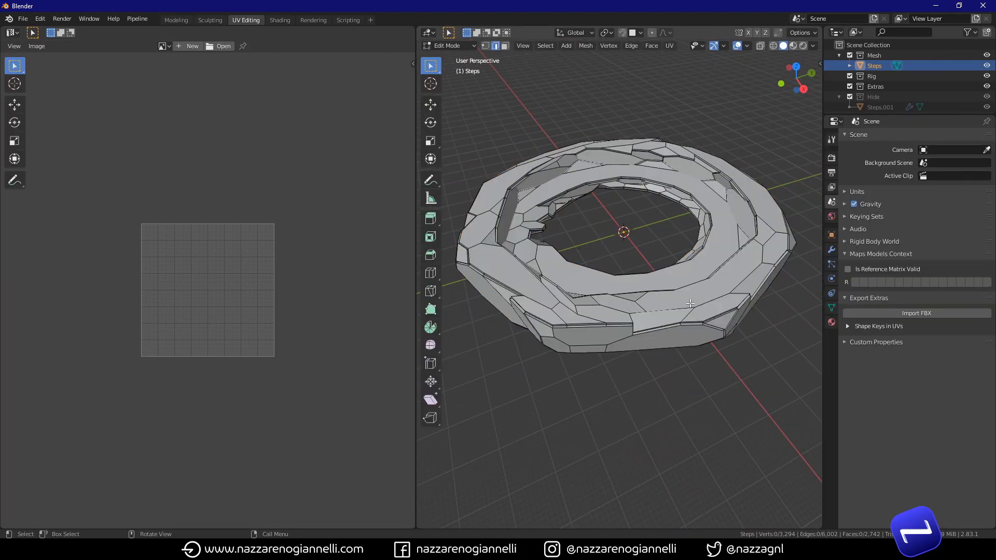
key("u")
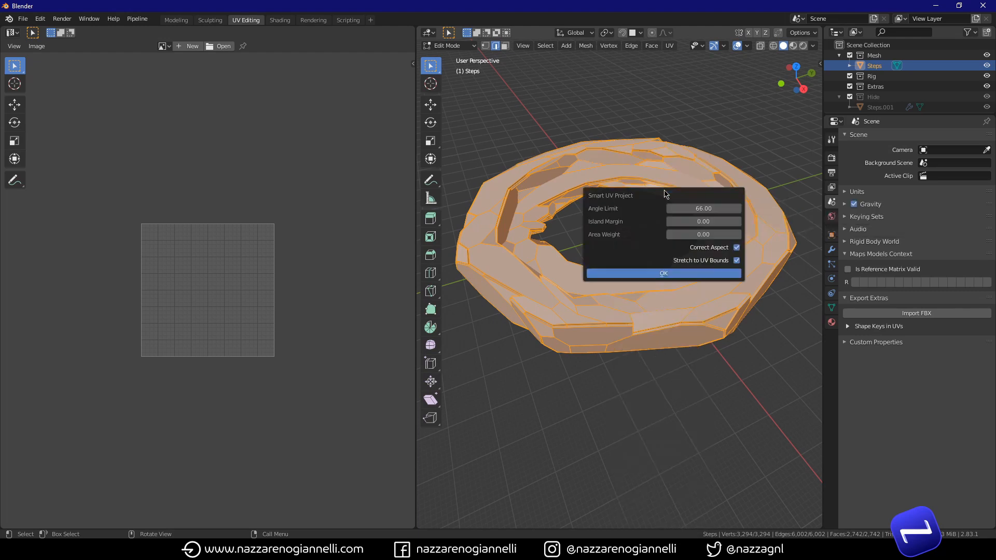
left_click(663, 273)
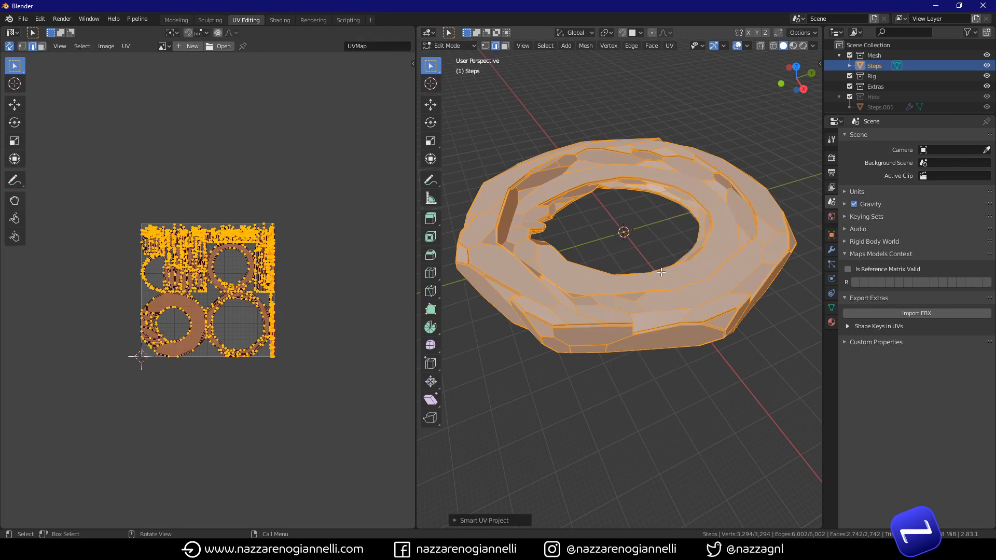
mouse_move(654, 280)
middle_mouse_down()
mouse_move(667, 290)
mouse_move(643, 281)
middle_mouse_up()
key("Tab")
- Create a new material on the Steps object and name it Rocks01
left_click(832, 322)
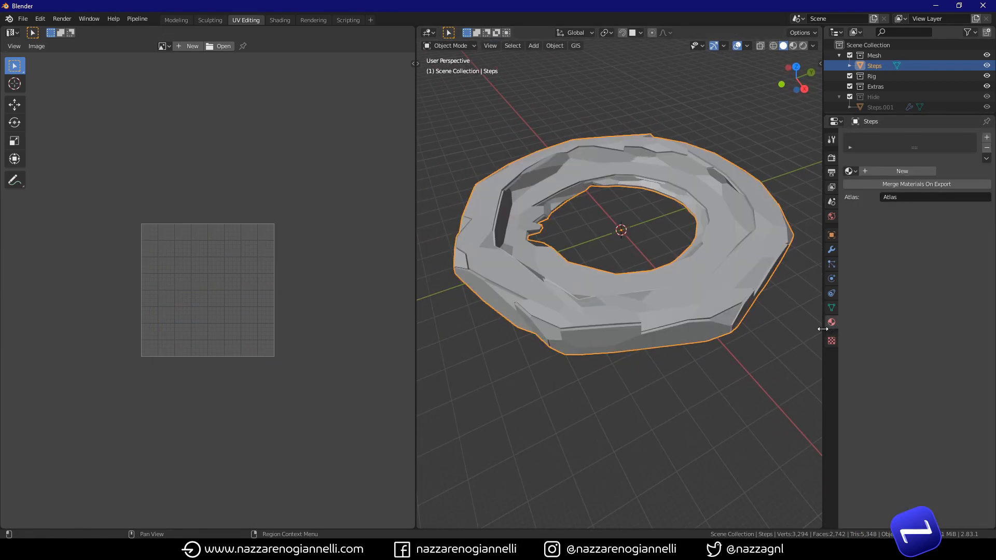
left_click(850, 171)
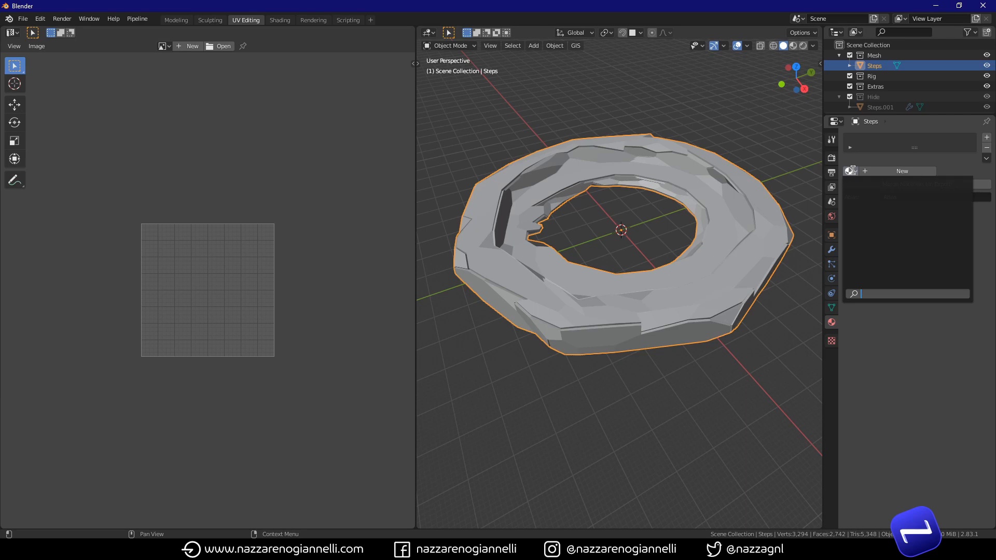
left_click(886, 171)
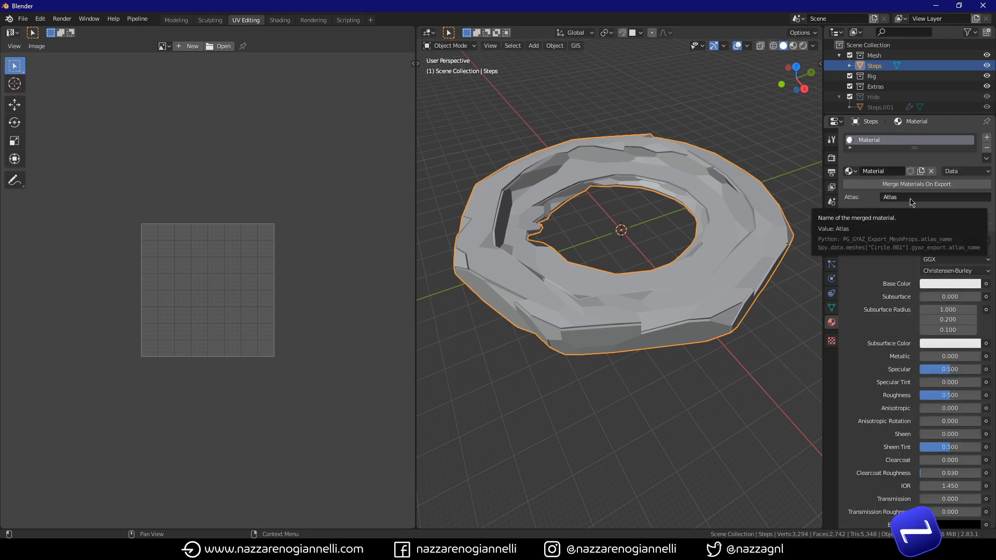
double_click(891, 172)
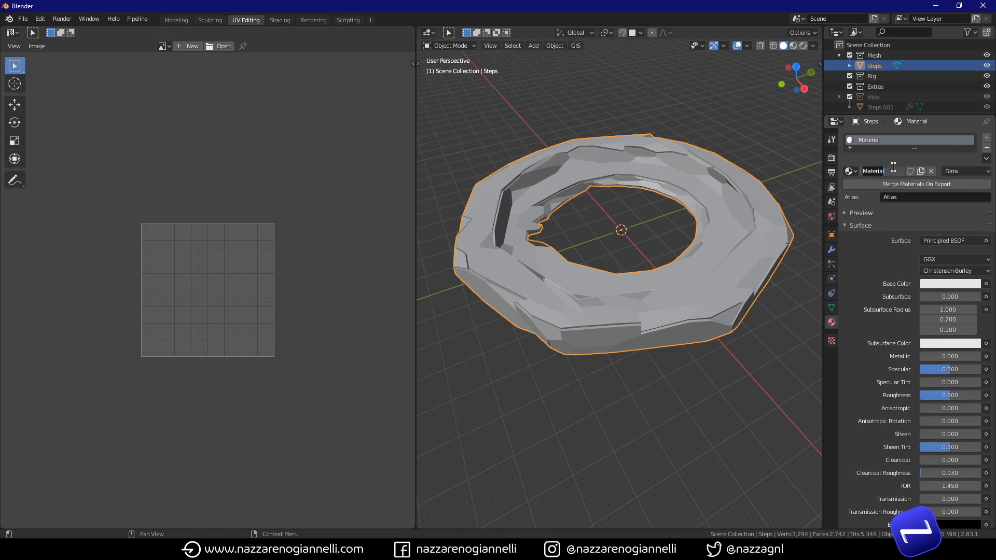
type("Rocks01")
key("Return")
- Set the Rocks01 base color to a dark brown and view the ring in Material Preview shading
left_click(946, 284)
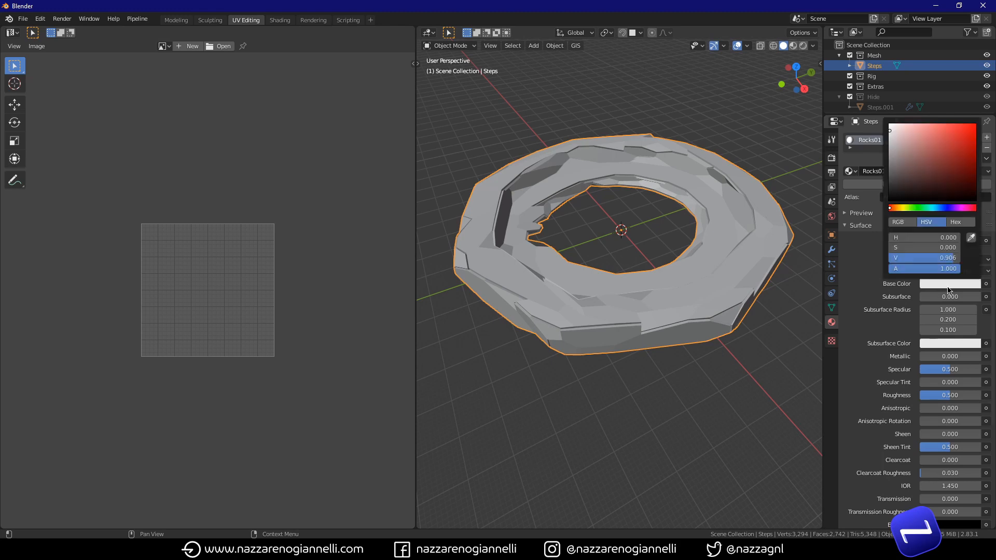
left_click(906, 208)
key("z")
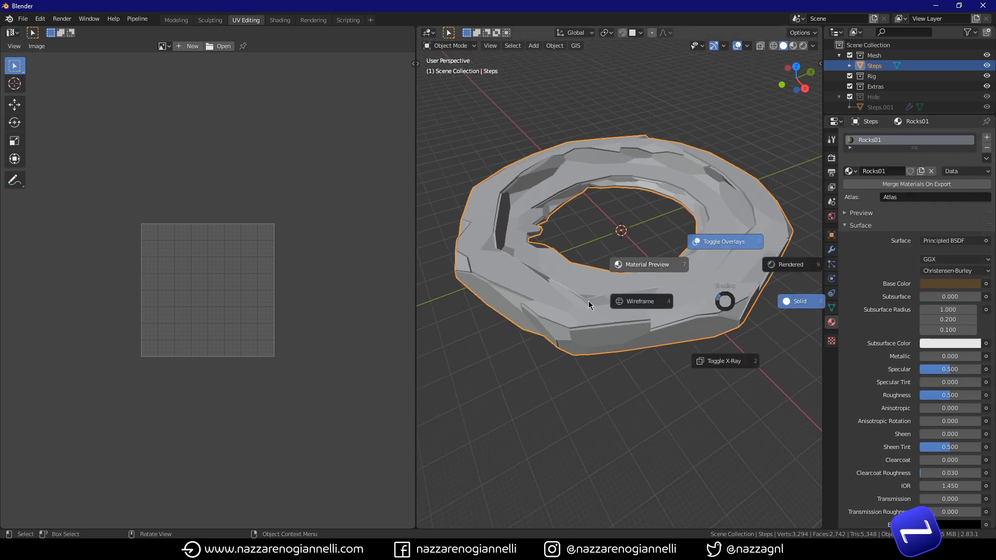
left_click(642, 265)
middle_click_drag(642, 265, 571, 223)
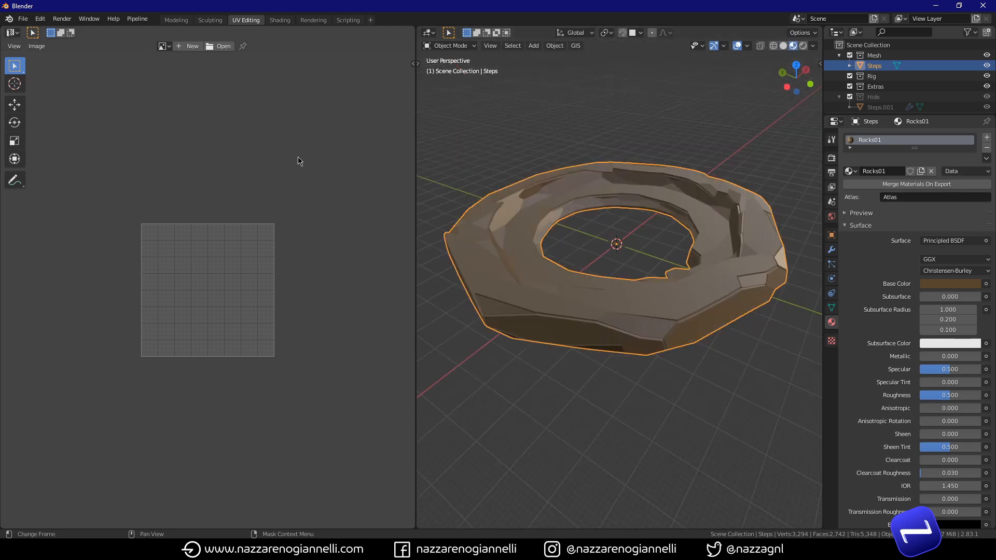
- Return to the Modeling workspace and display the ring there in Material Preview shading
left_click(177, 19)
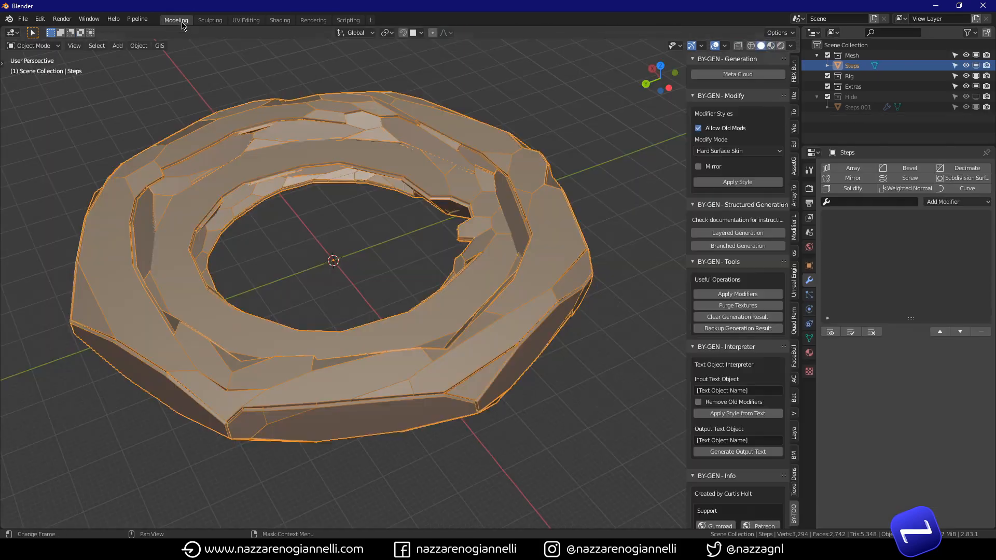
scroll(347, 296, "down", 2)
key("z")
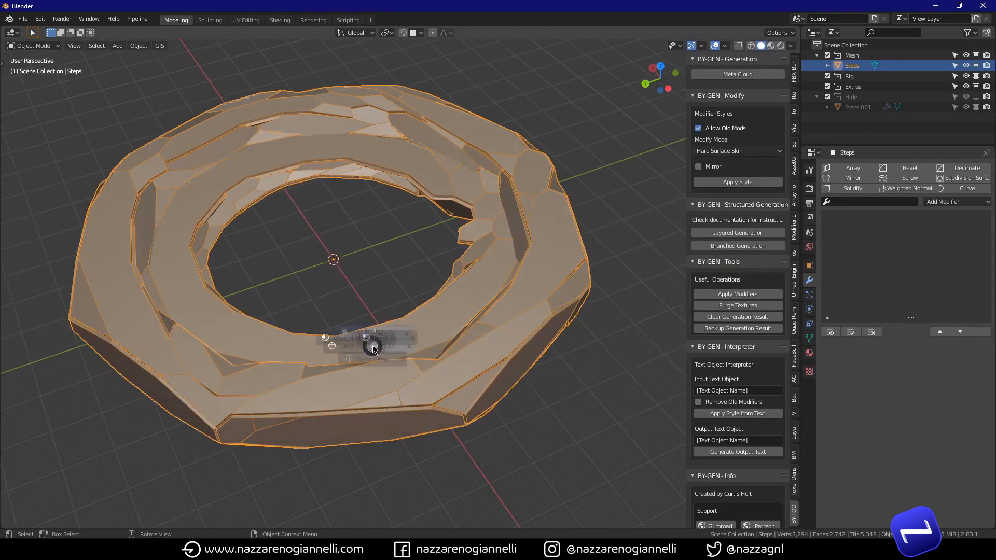
left_click(322, 311)
mouse_move(497, 371)
middle_mouse_down()
mouse_move(471, 349)
mouse_move(512, 343)
mouse_move(601, 279)
mouse_move(544, 315)
middle_mouse_up()
- Triangulate all faces of the Steps mesh with the Beauty method in Edit Mode and return to Object Mode
key("Tab")
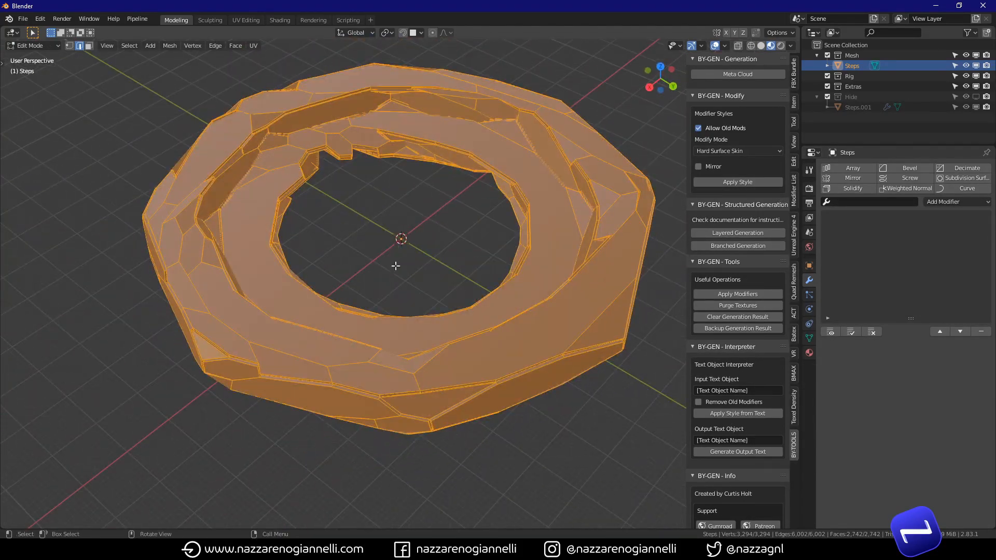
middle_click_drag(499, 246, 437, 253)
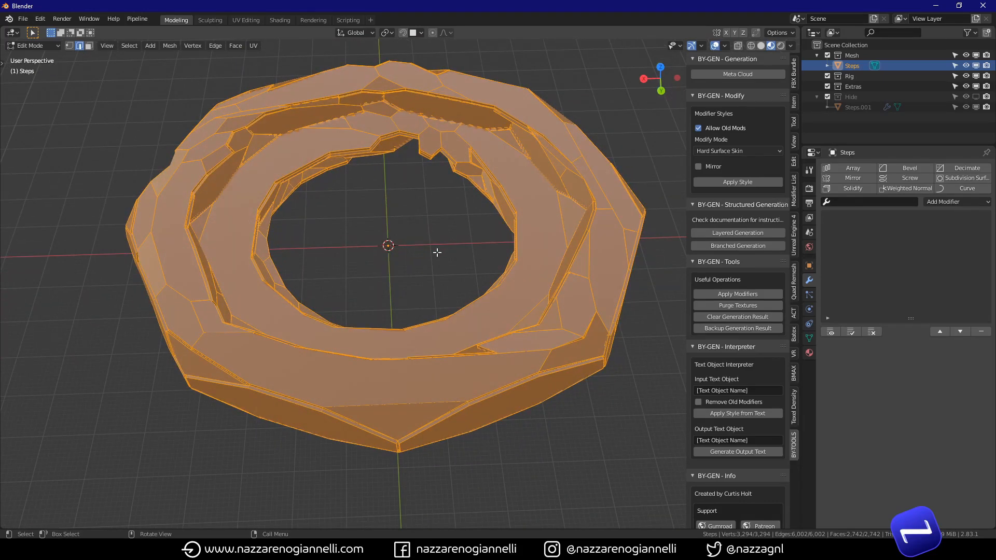
key("ctrl+f")
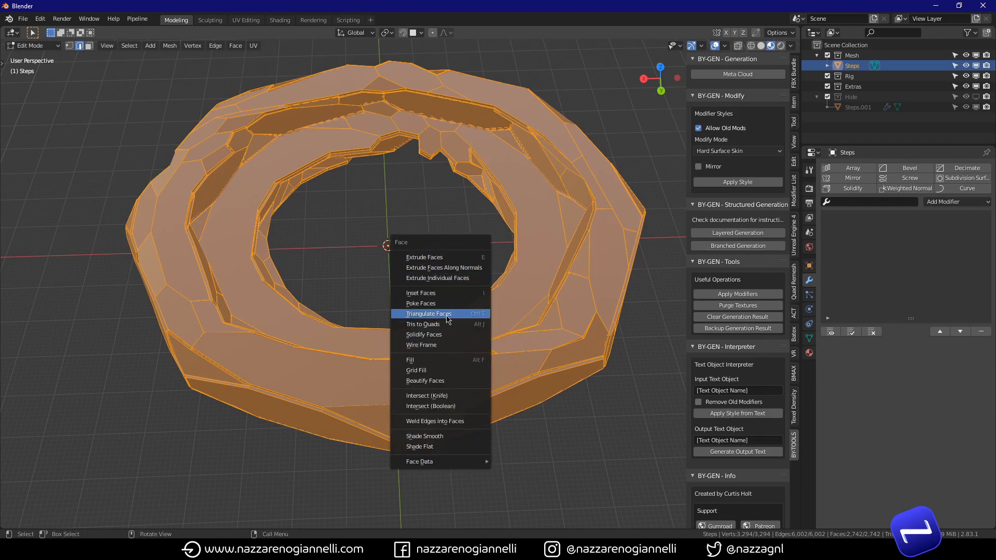
left_click(439, 315)
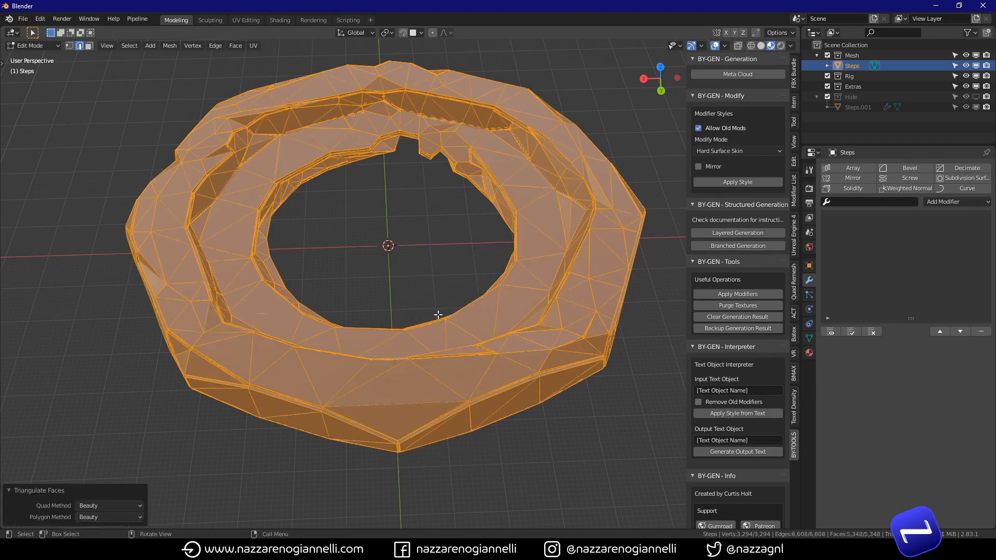
middle_click_drag(419, 322, 390, 299)
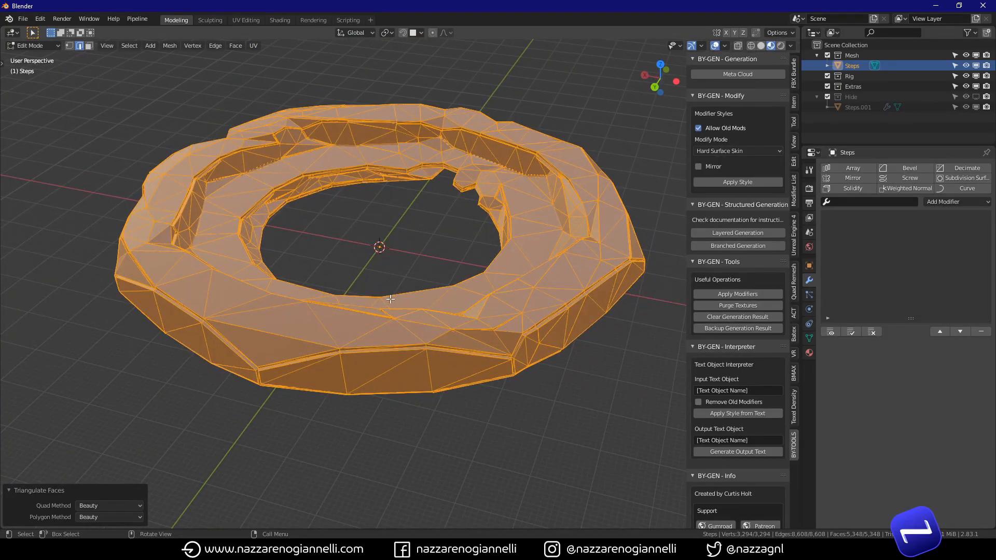
key("Tab")
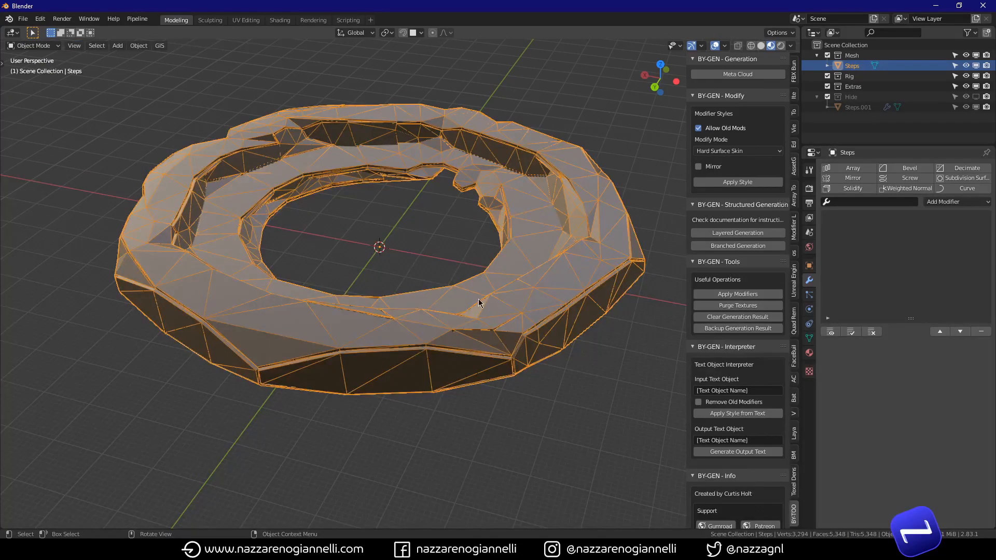
- Export the triangulated Steps mesh with Send to Unreal
middle_click_drag(480, 288, 477, 297)
scroll(478, 296, "down", 1)
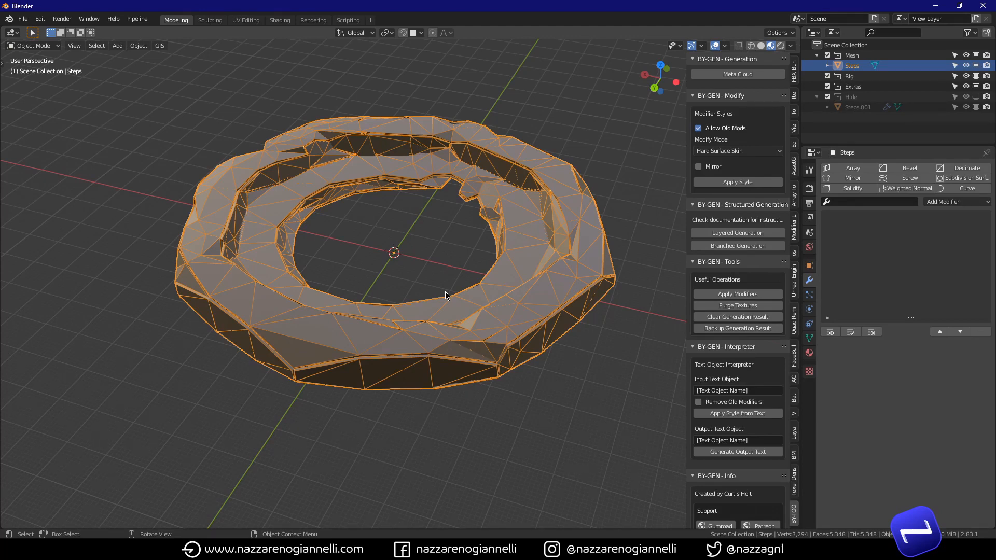
left_click(136, 19)
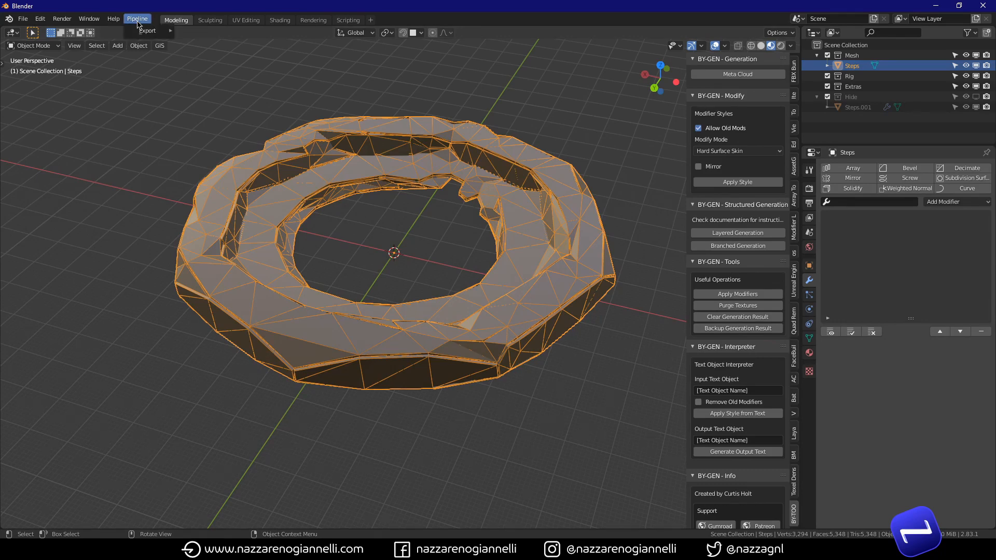
mouse_move(153, 31)
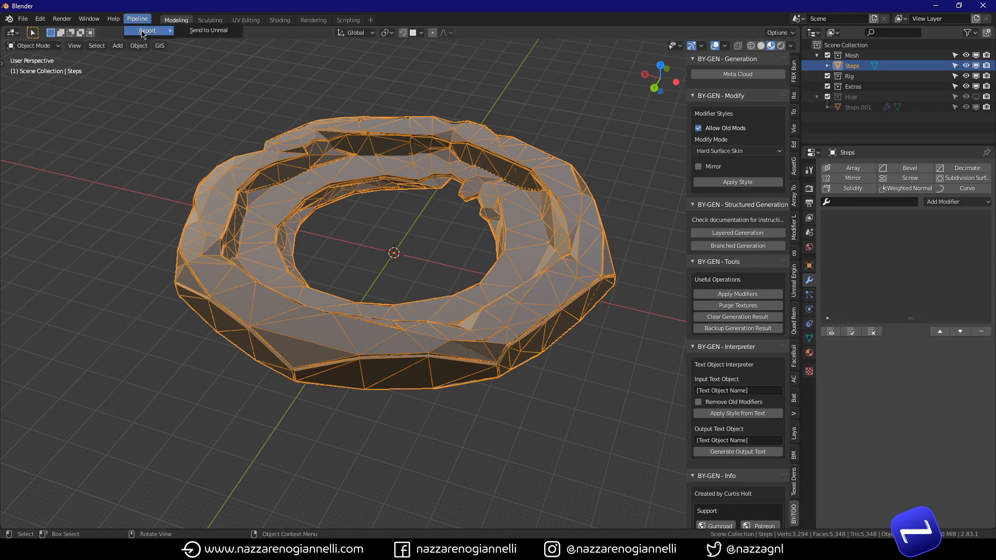
left_click(209, 30)
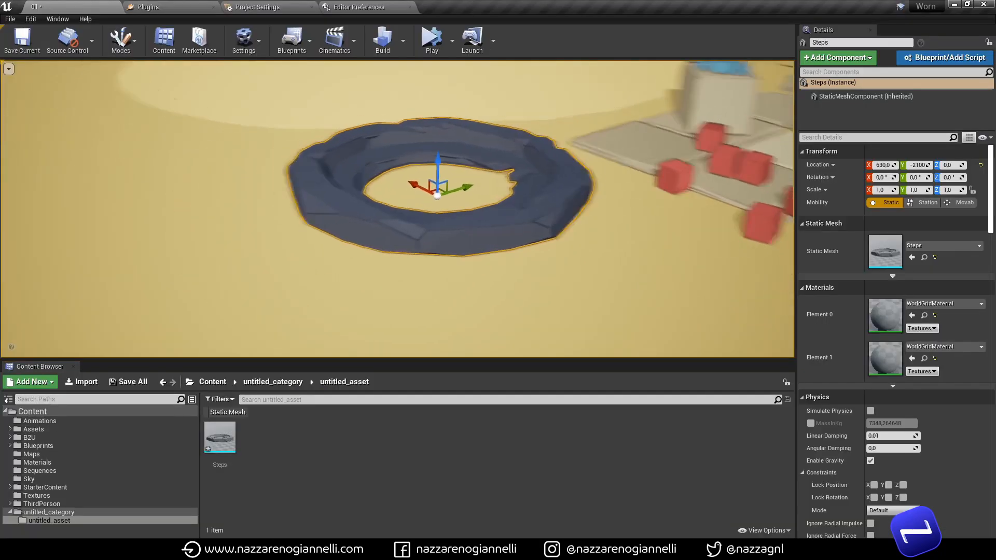
- In Unreal, open the Steps static mesh for editing and delete its WorldGridMaterial slot, keeping only the Rocks01 slot
right_click_drag(397, 208, 374, 208)
right_click_drag(554, 242, 556, 242)
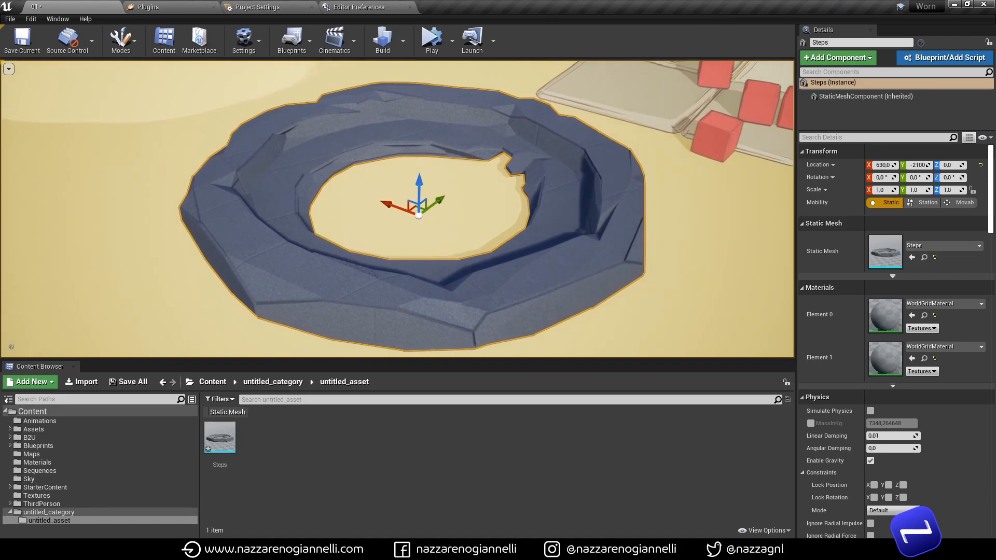
double_click(886, 251)
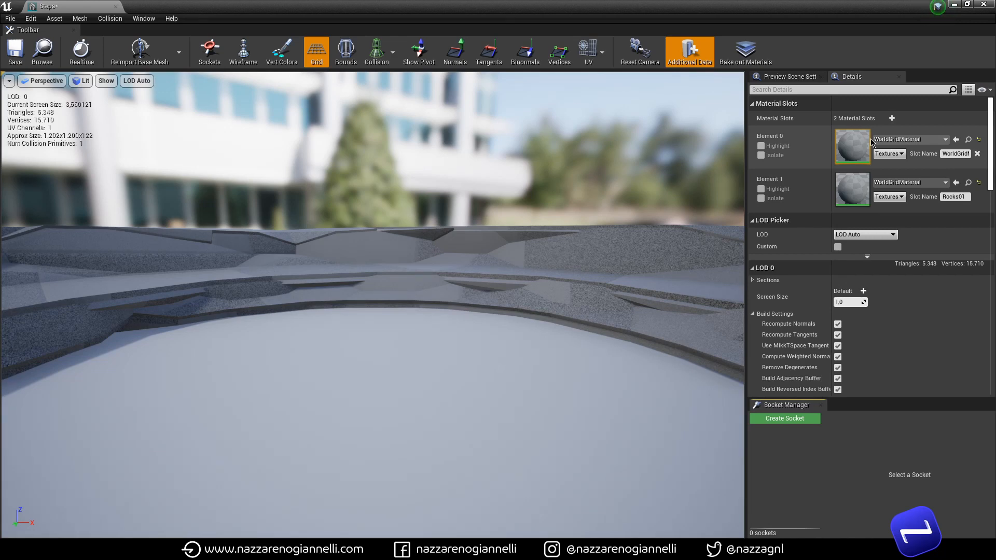
left_click(978, 153)
left_click(570, 303)
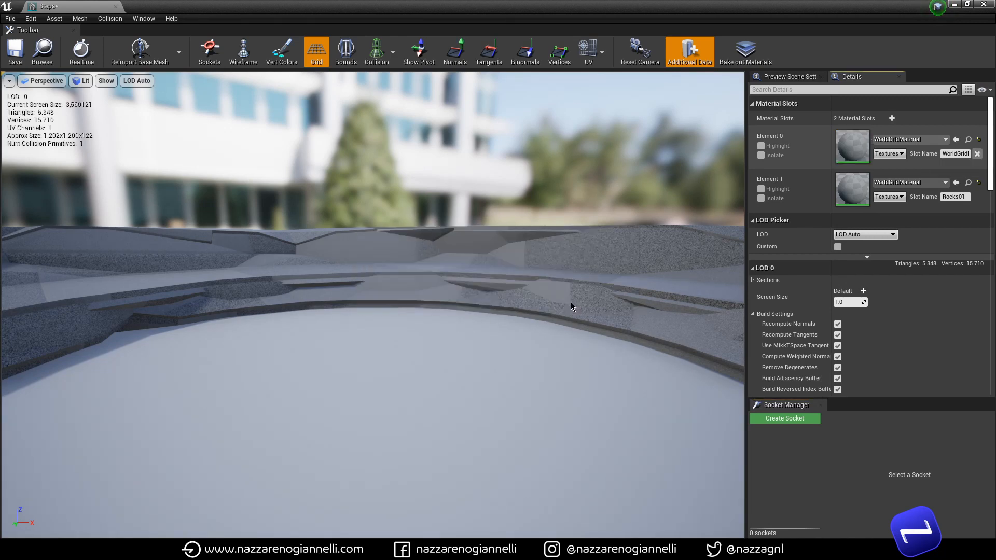
left_click(954, 153)
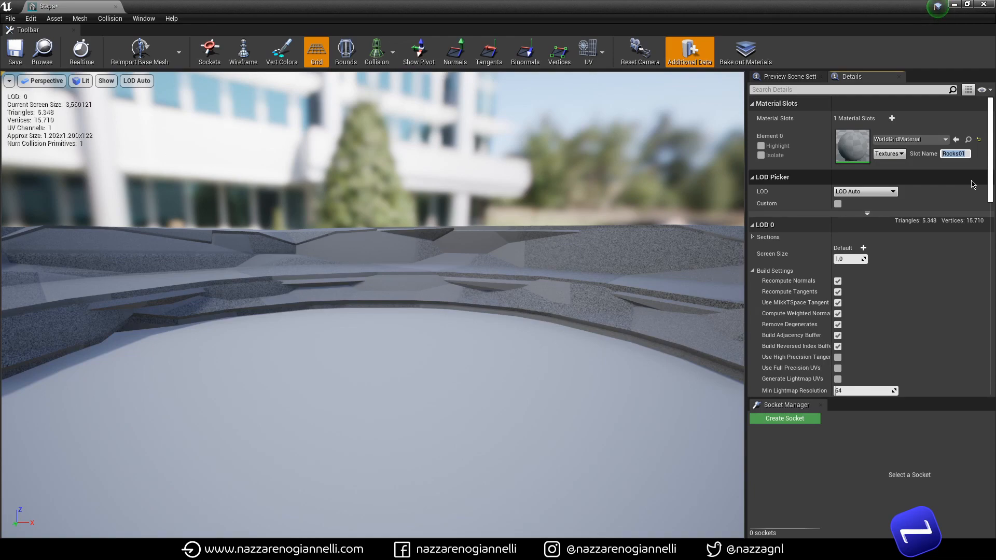
- Show UV channel 0 of the Steps mesh and enable full precision UVs and lightmap UV generation for LOD 0
left_click(588, 52)
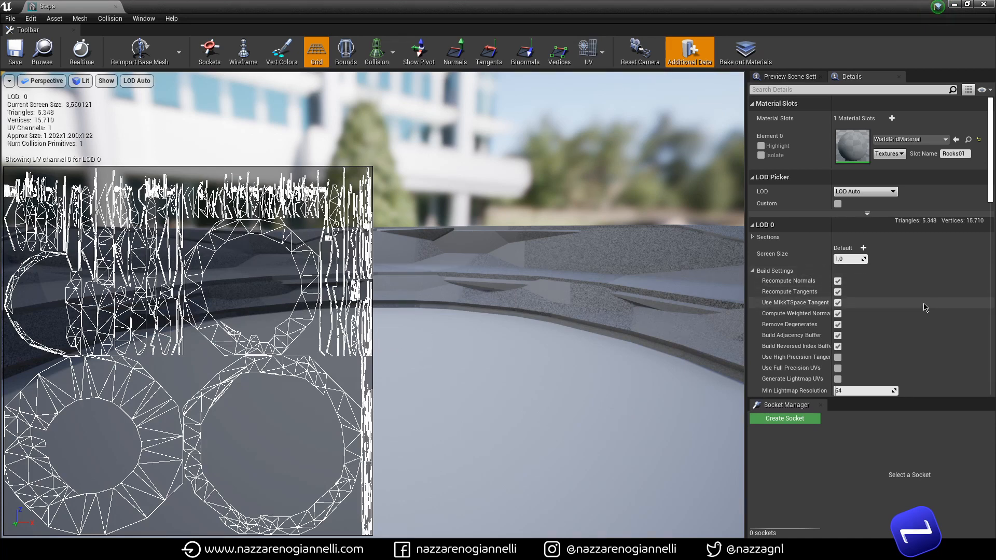
scroll(925, 307, "down", 2)
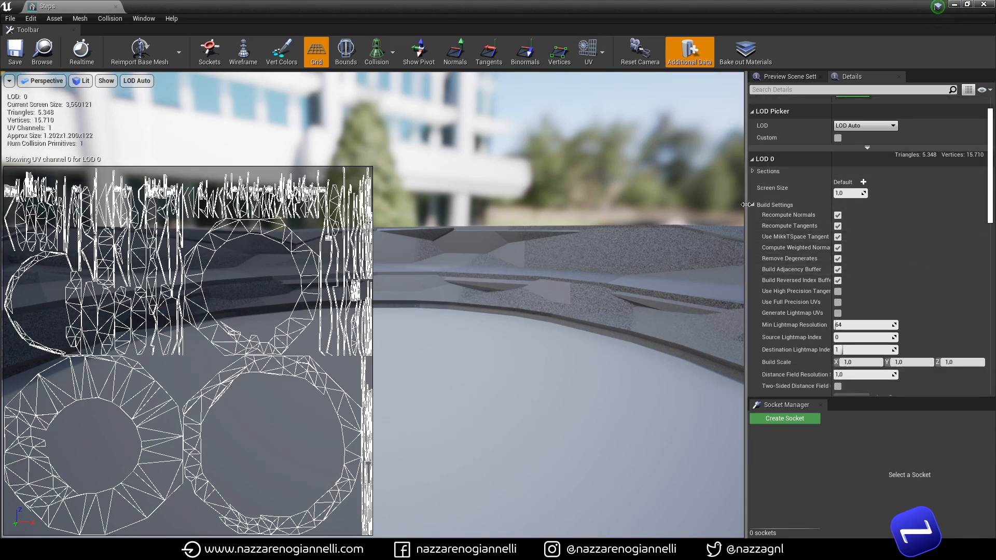
scroll(830, 249, "down", 1)
left_click(838, 268)
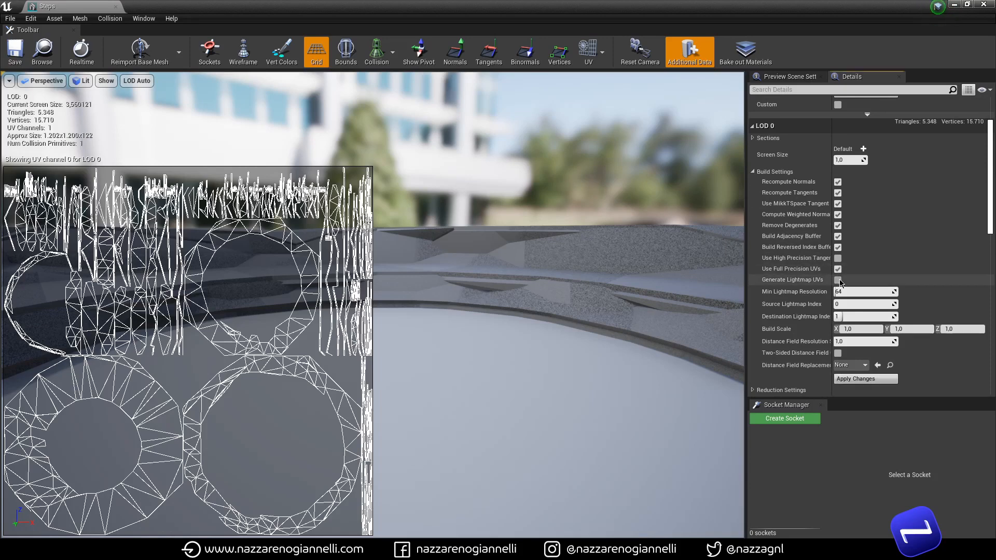
left_click(838, 281)
- Set the minimum lightmap resolution to 256 and apply the LOD 0 build changes
left_click(866, 291)
type("256")
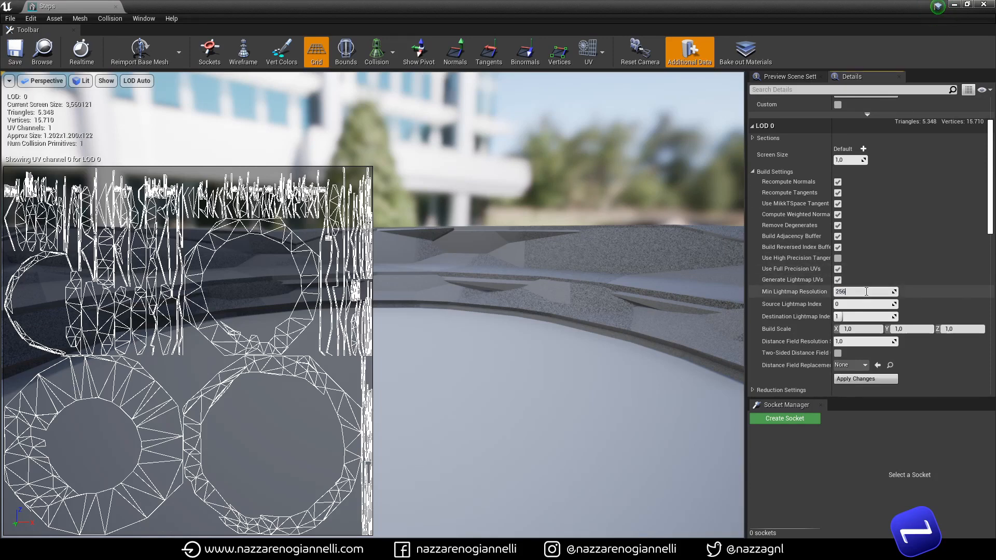
key("Return")
scroll(941, 374, "down", 1)
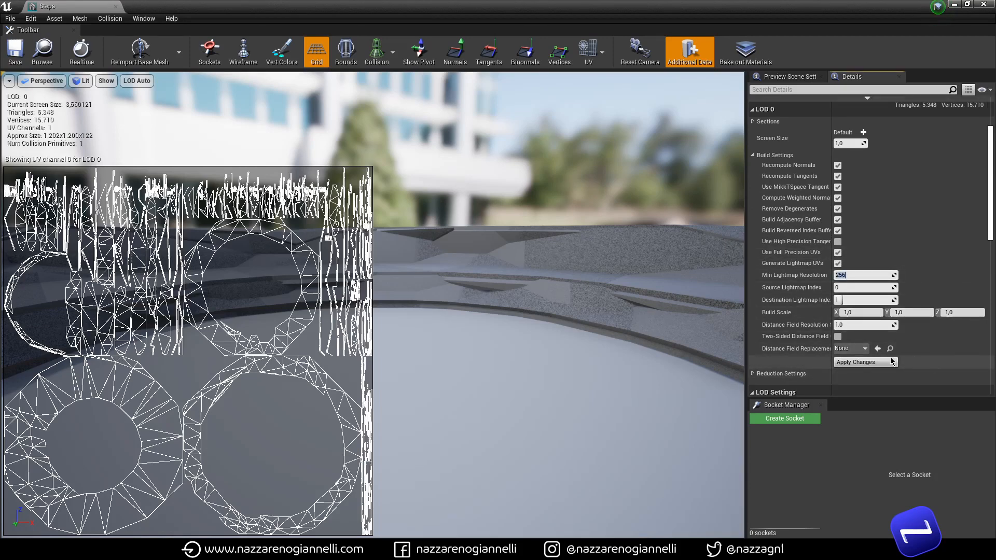
left_click(865, 362)
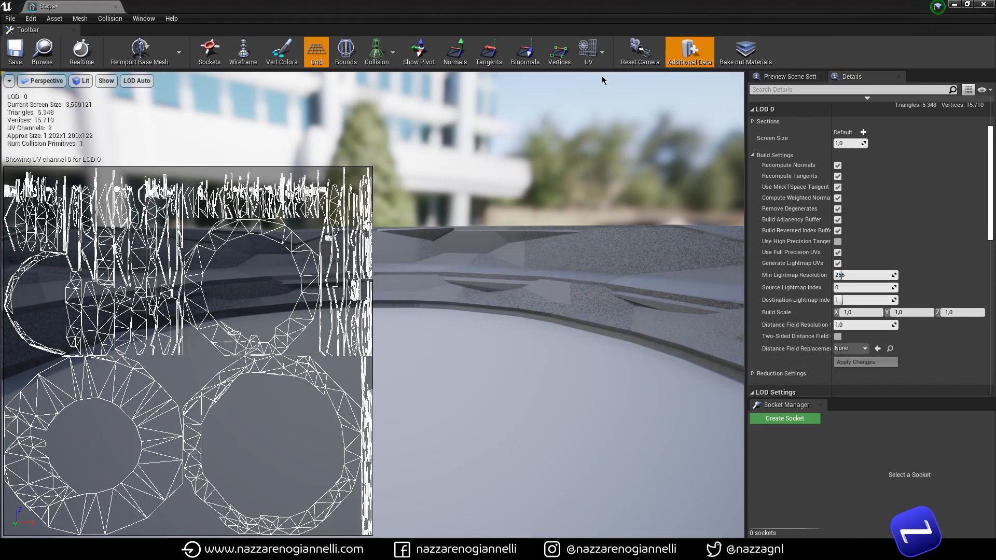
- Display UV channel 1 of the Steps mesh to inspect its generated lightmap layout, and hide the UV overlay again
left_click(592, 52)
left_click(596, 98)
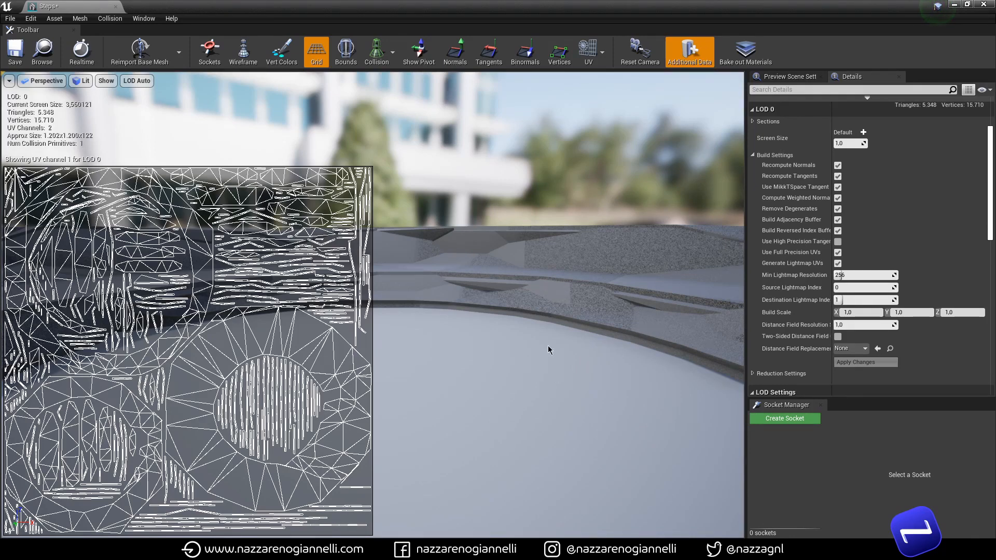
left_click(589, 52)
left_click(599, 75)
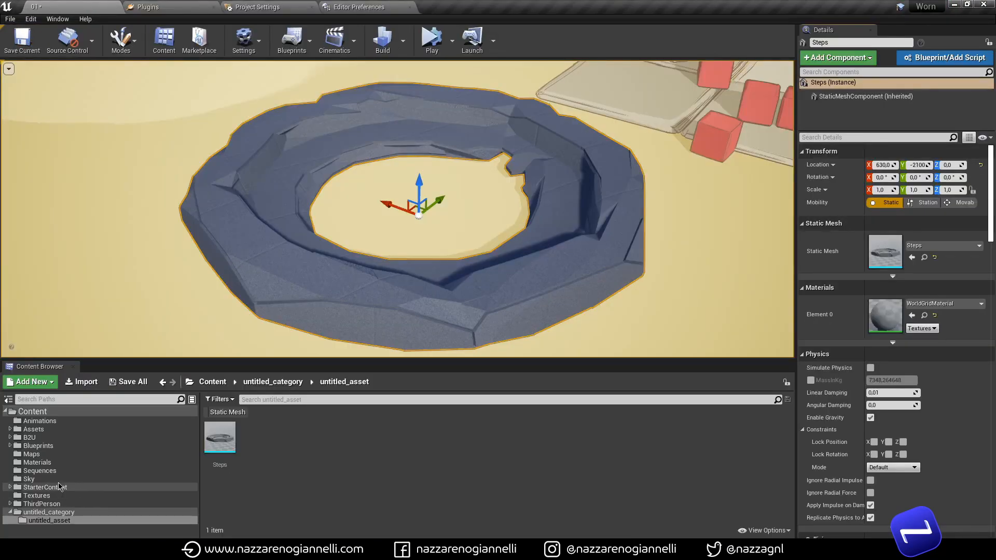
- Apply the MI_1_DaBeige1 material from the Materials folder to the Steps ring in the level
left_click(95, 463)
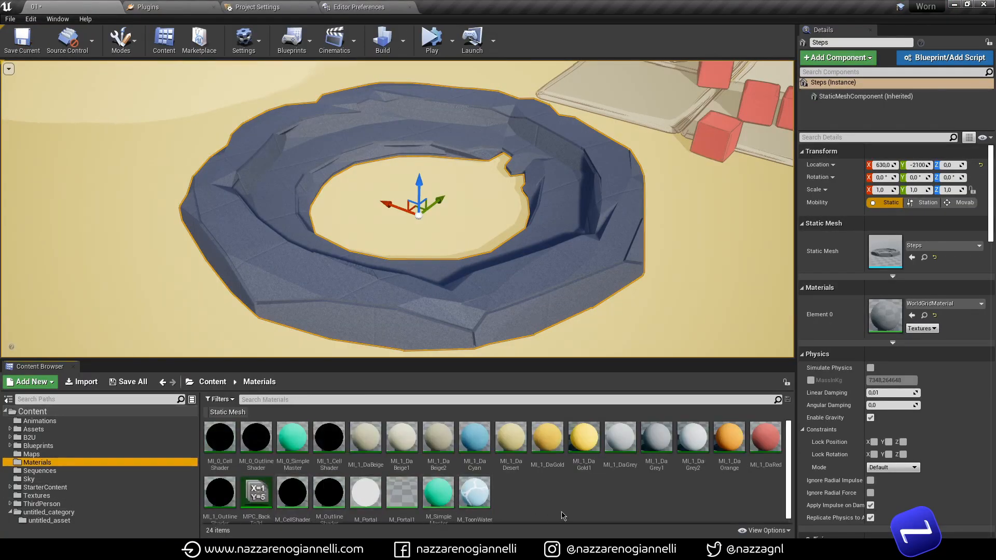
left_click_drag(407, 442, 498, 306)
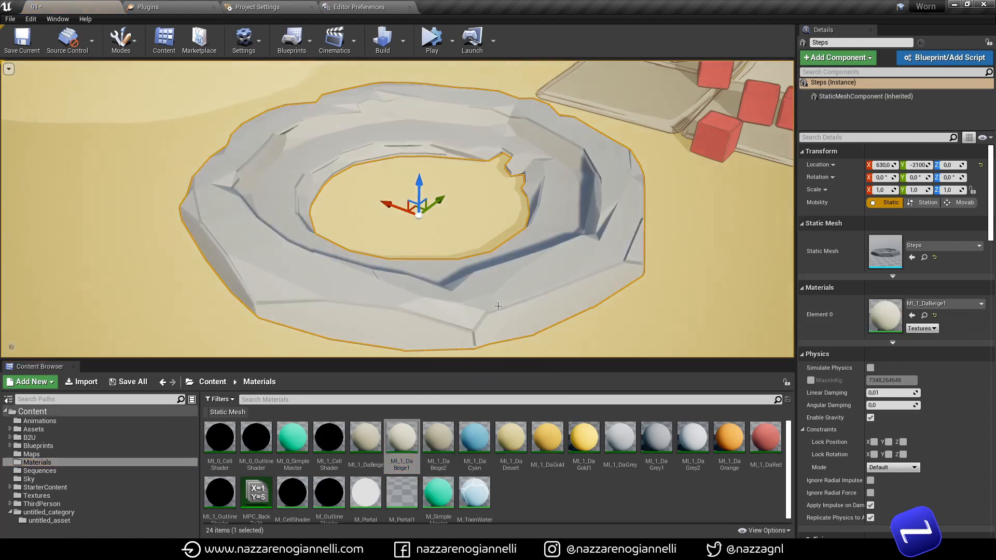
right_click_drag(698, 285, 726, 266)
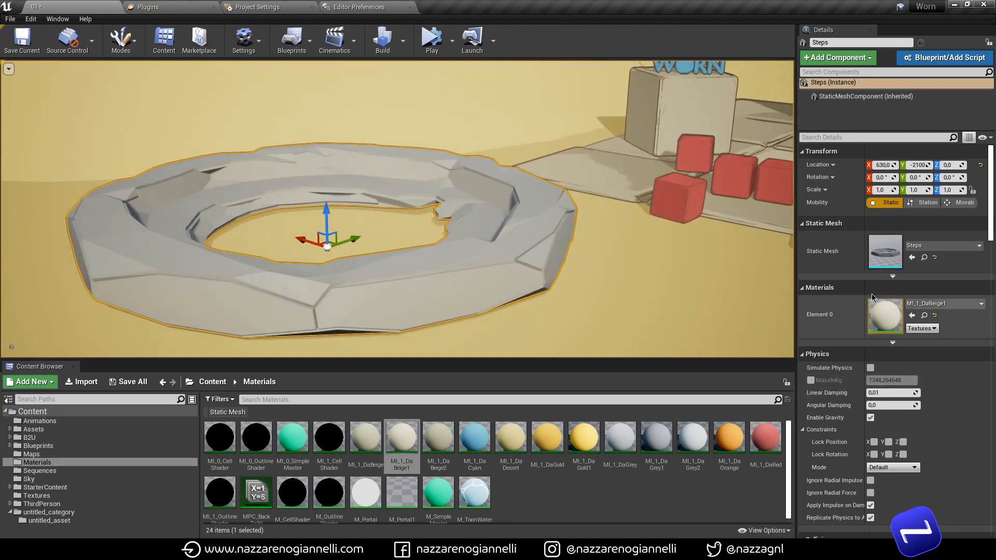
- Filter the Steps actor's details for "custom", enable Render CustomDepth Pass, and deselect the ring to show its outlines
left_click(881, 136)
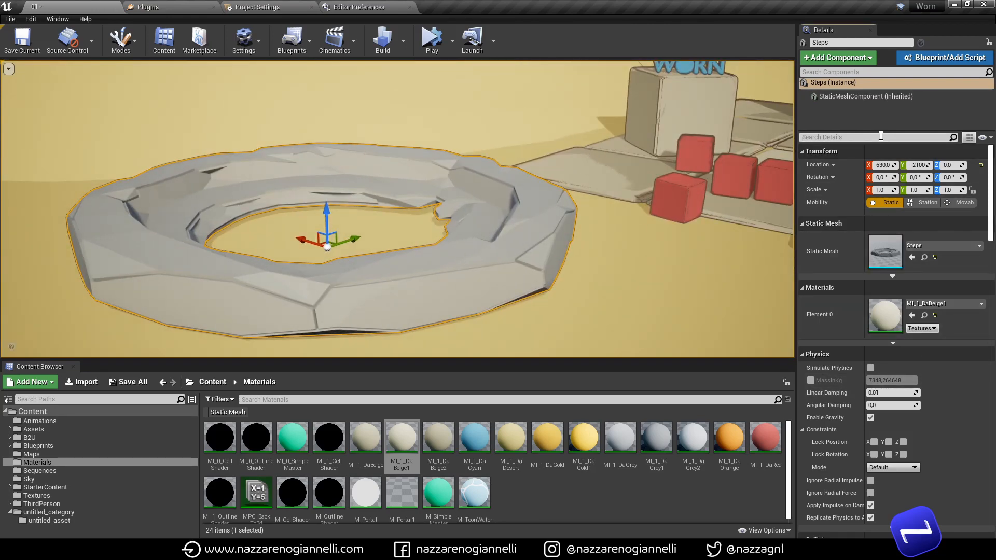
type("custom")
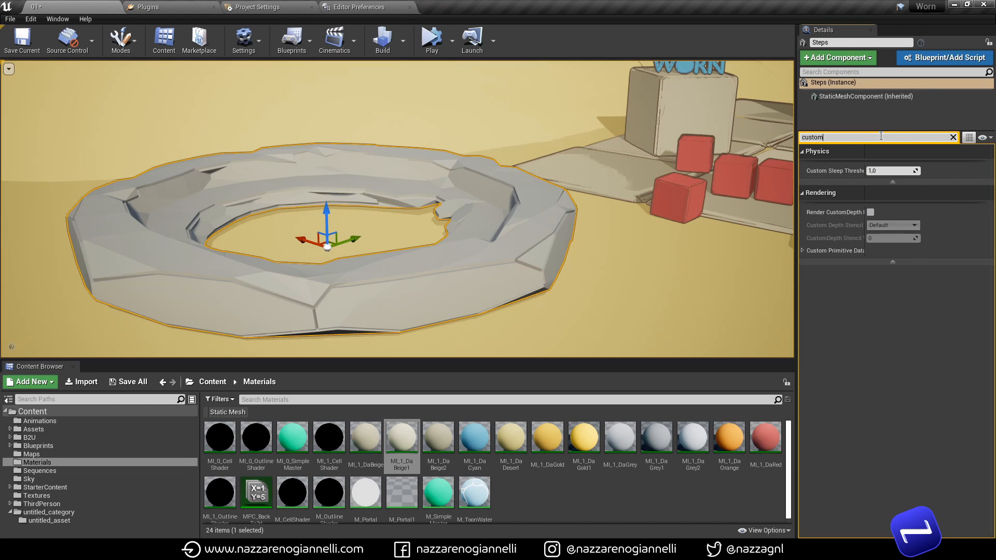
left_click_drag(865, 211, 902, 213)
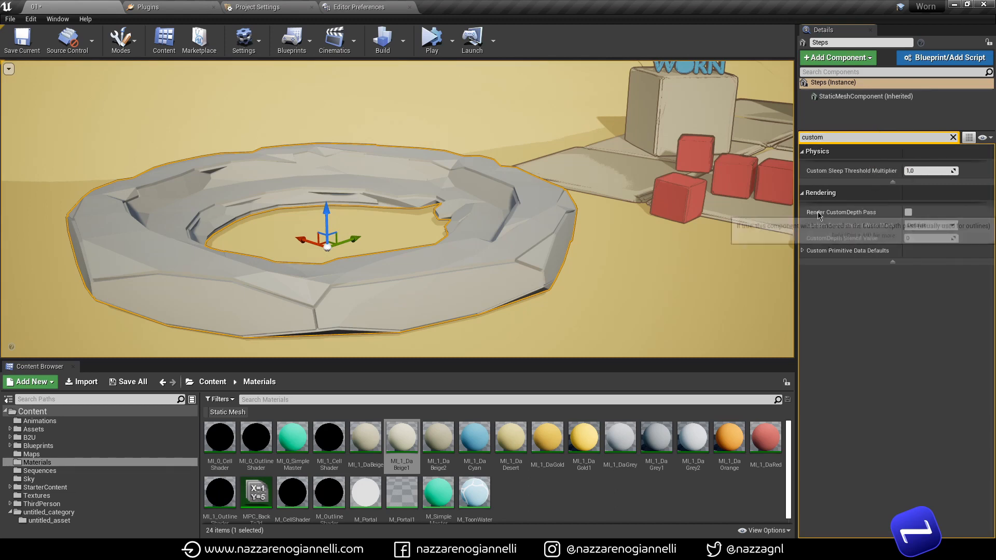
left_click(908, 212)
left_click(582, 288)
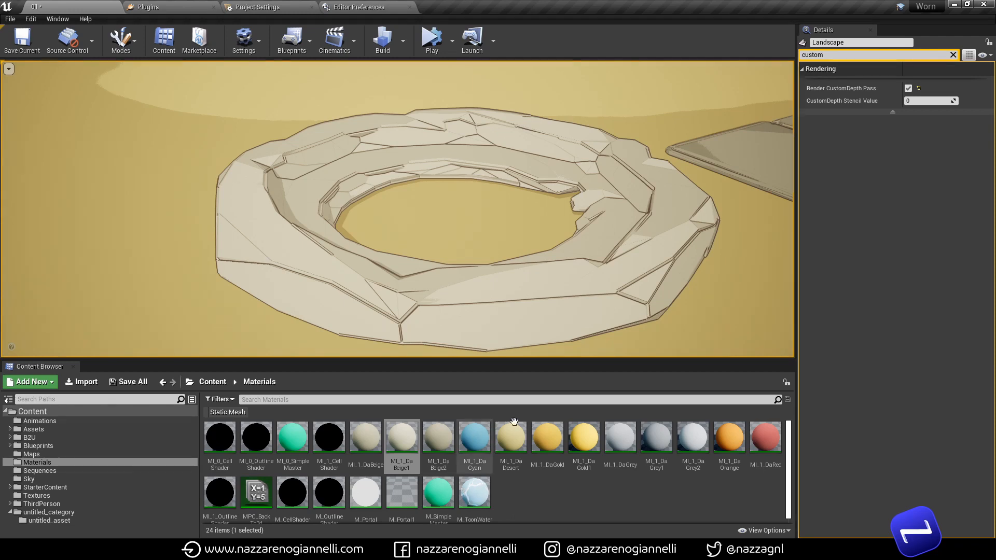
- Switch back to Blender, deselect the Steps object, and look up the Send to Unreal export command without running it
left_click(192, 527)
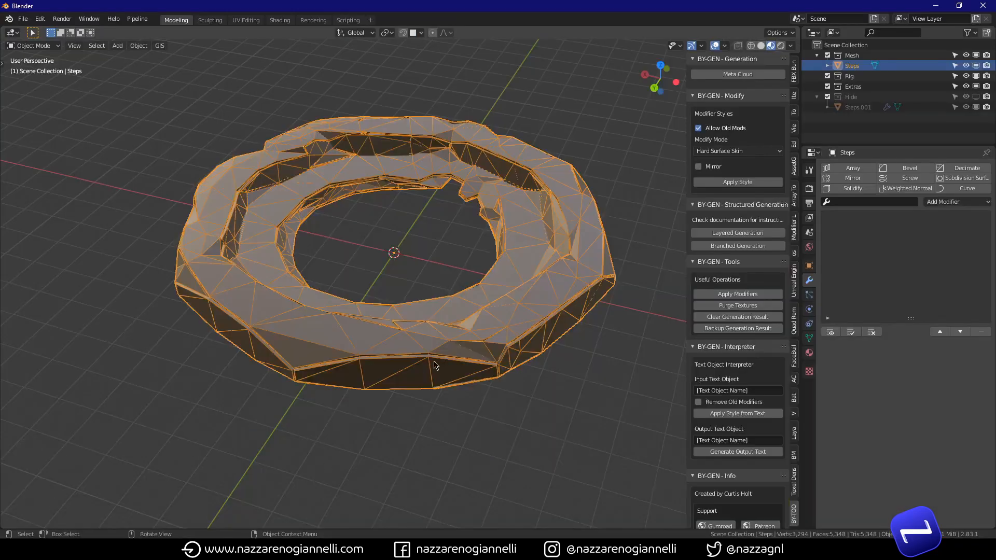
middle_click_drag(434, 364, 473, 363)
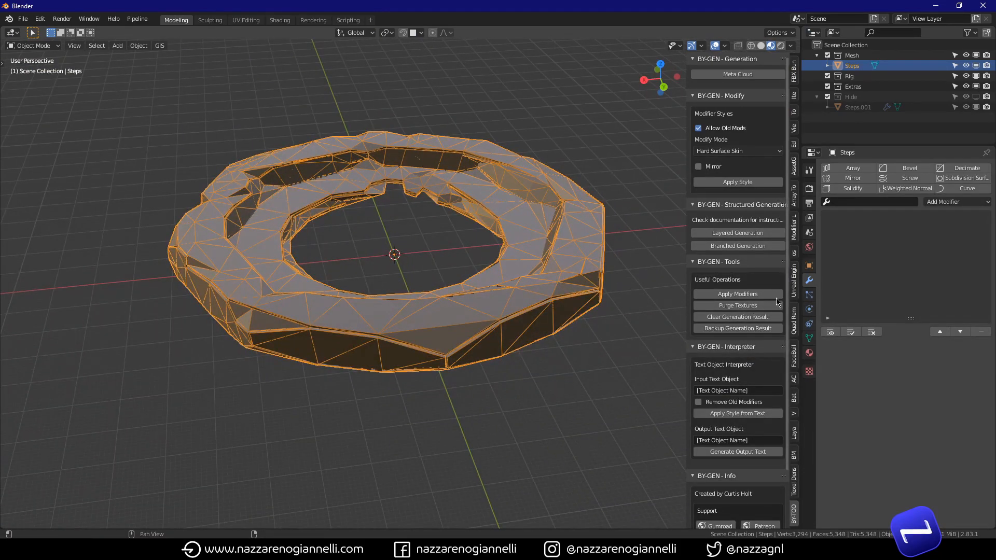
left_click(559, 377)
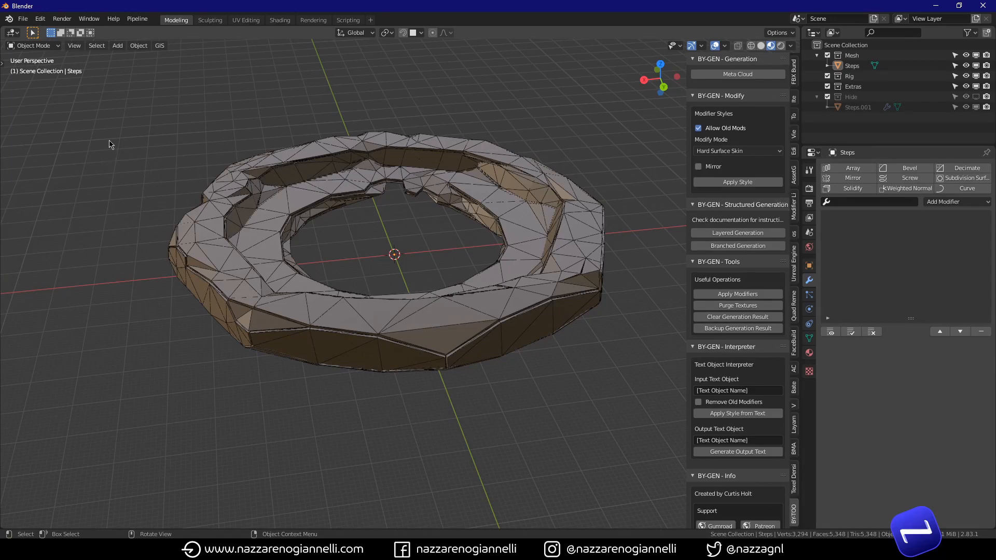
left_click(137, 21)
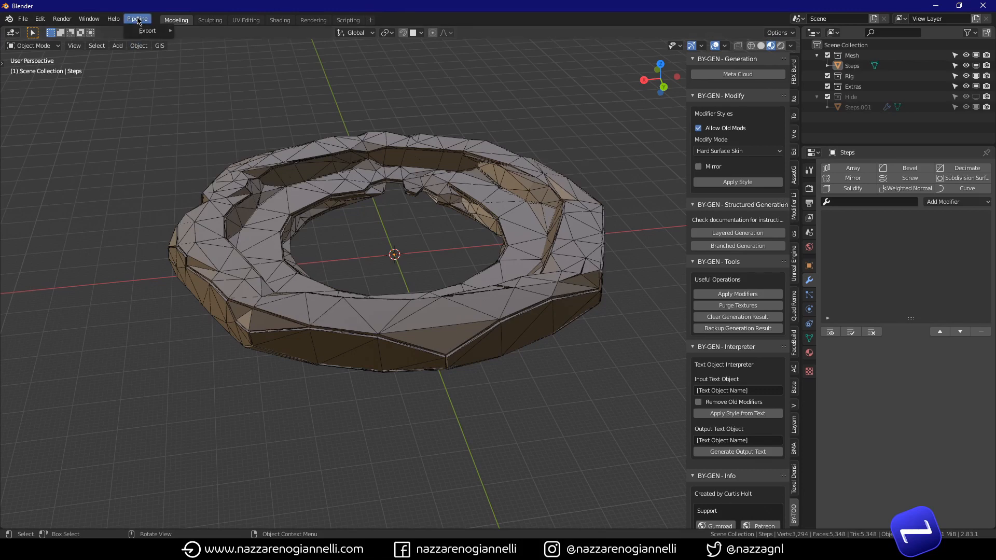
mouse_move(161, 35)
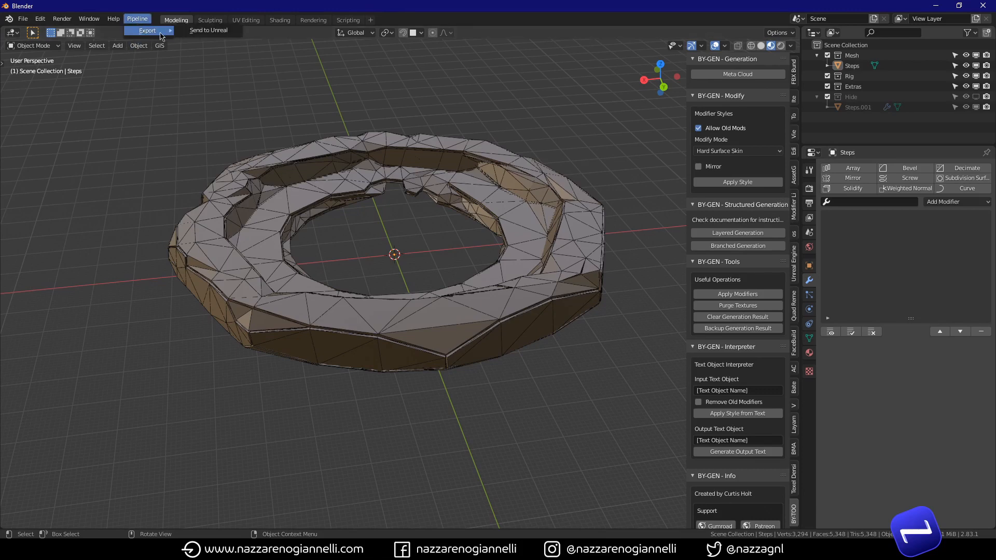
right_click(211, 31)
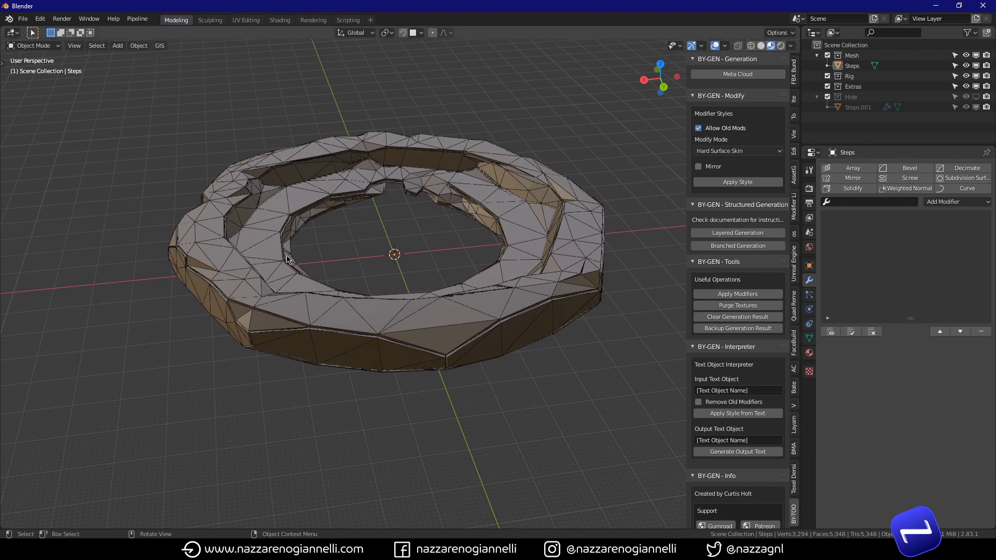
left_click(278, 241)
key("q")
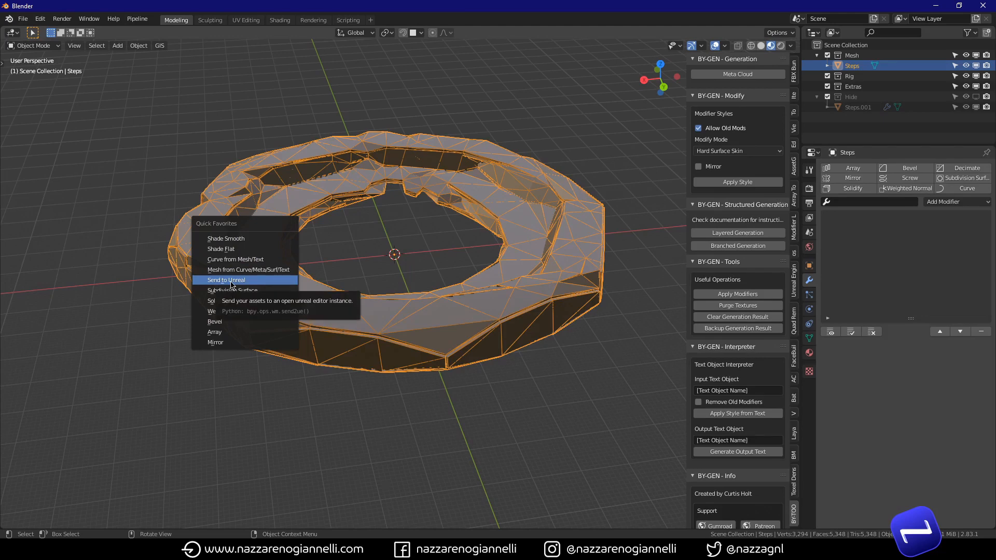
left_click(474, 411)
- In Edit Mode, select one small triangular face at the ring's outer upper edge and extend the selection to faces of similar area
middle_click_drag(373, 343, 415, 364)
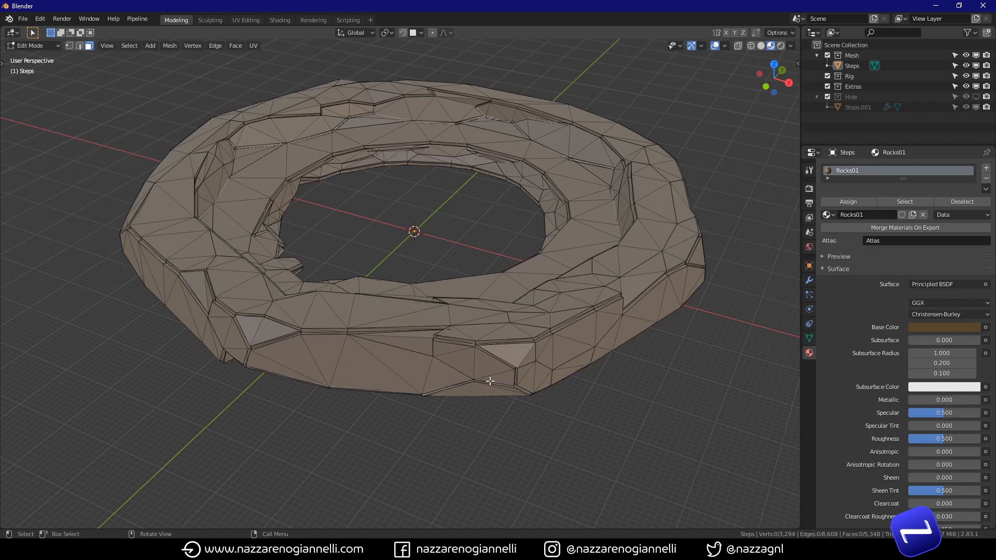
scroll(490, 382, "up", 4)
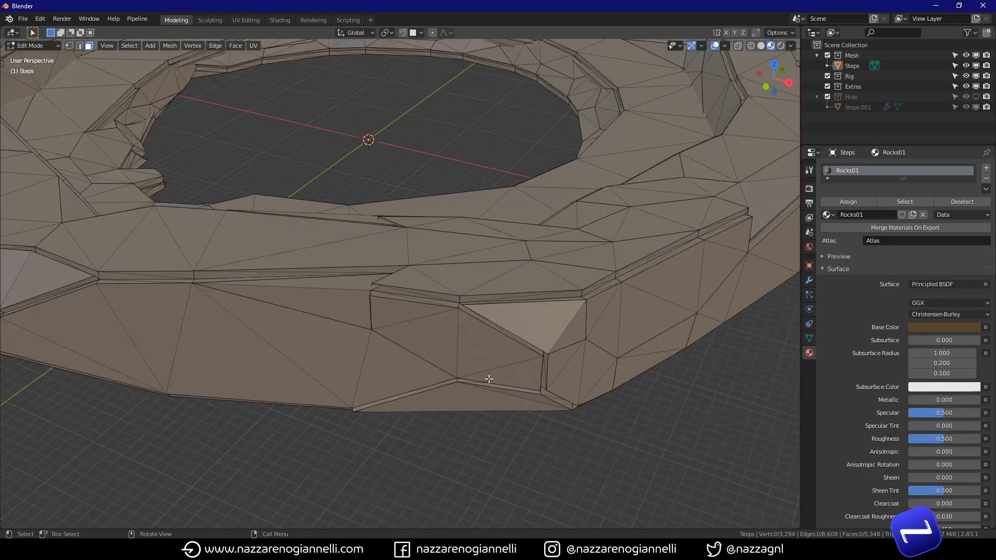
left_click(407, 277)
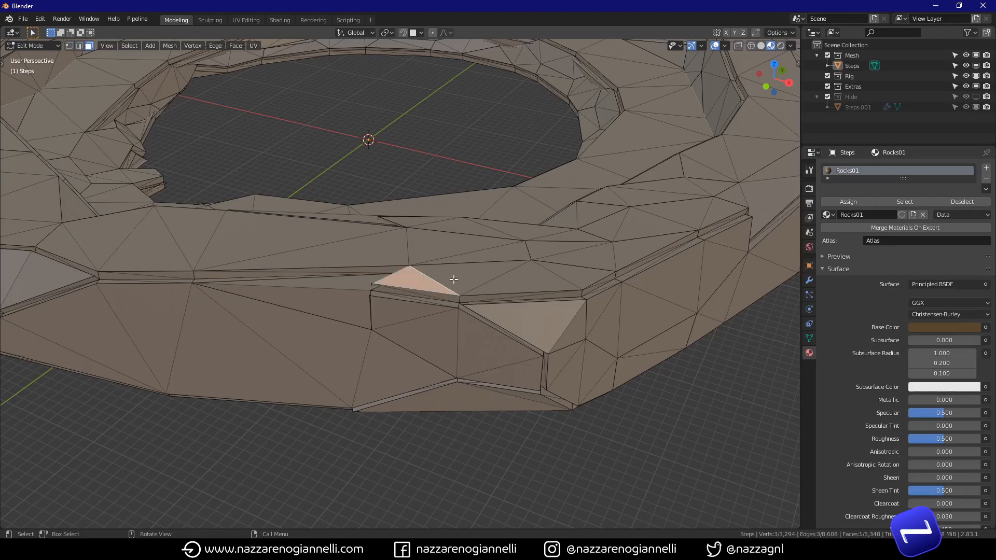
middle_click_drag(448, 283, 404, 301)
scroll(403, 286, "down", 2)
left_click(129, 46)
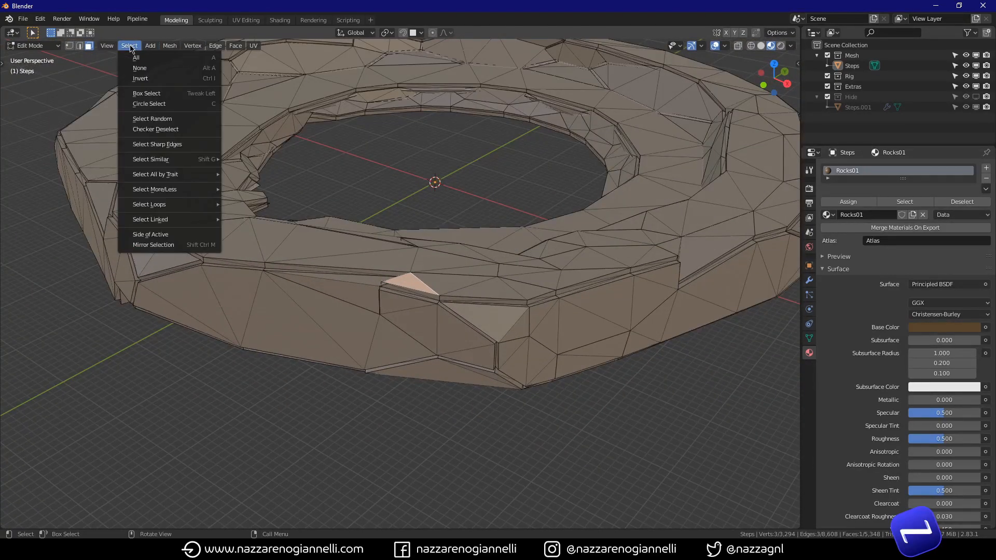
mouse_move(153, 165)
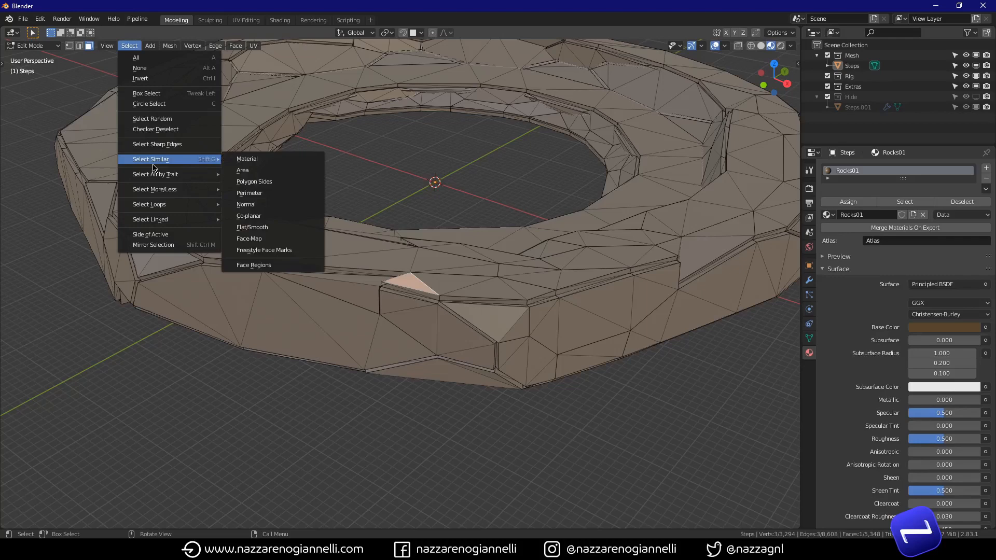
left_click(254, 171)
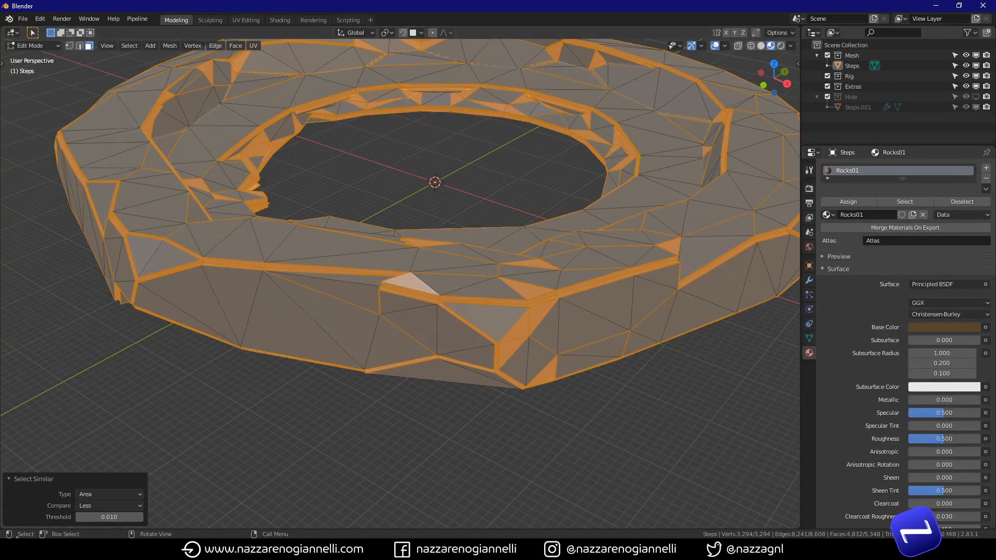
- Try the Greater comparison for the similar-area face selection and inspect the ring
left_click(96, 505)
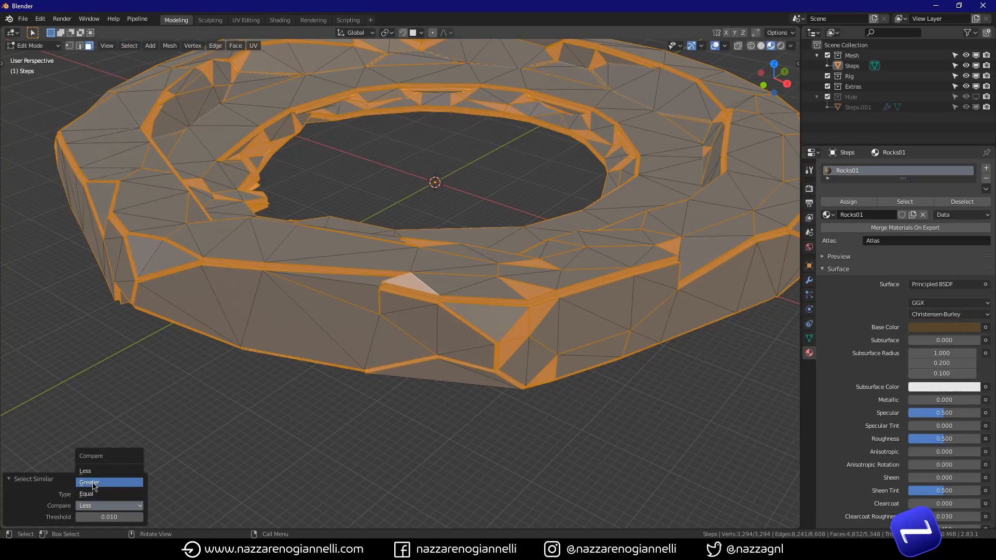
left_click(95, 483)
middle_click_drag(383, 355, 239, 443)
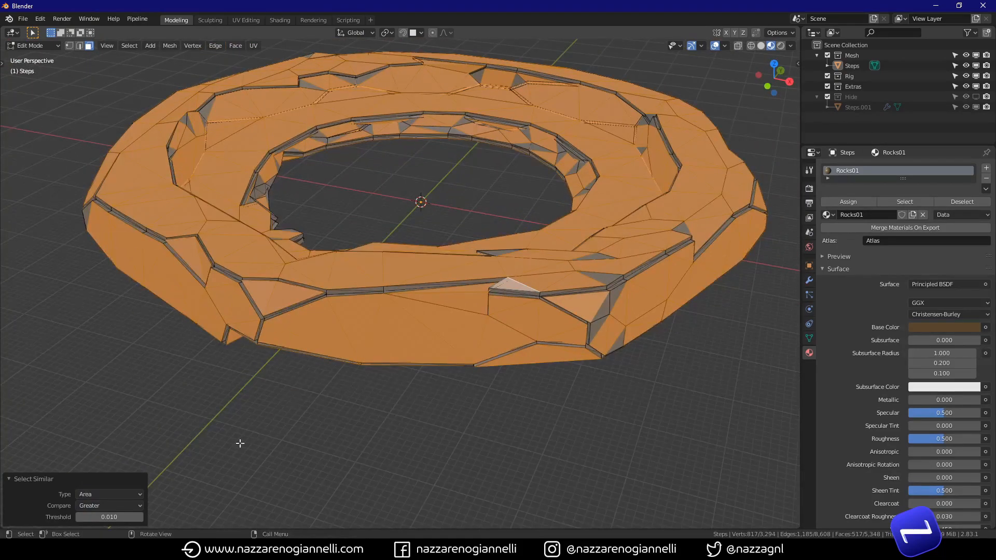
- Set the similar-area selection to compare Less with a threshold of 0.000, leaving the narrow bevel faces selected
left_click_drag(109, 517, 110, 518)
left_click(106, 506)
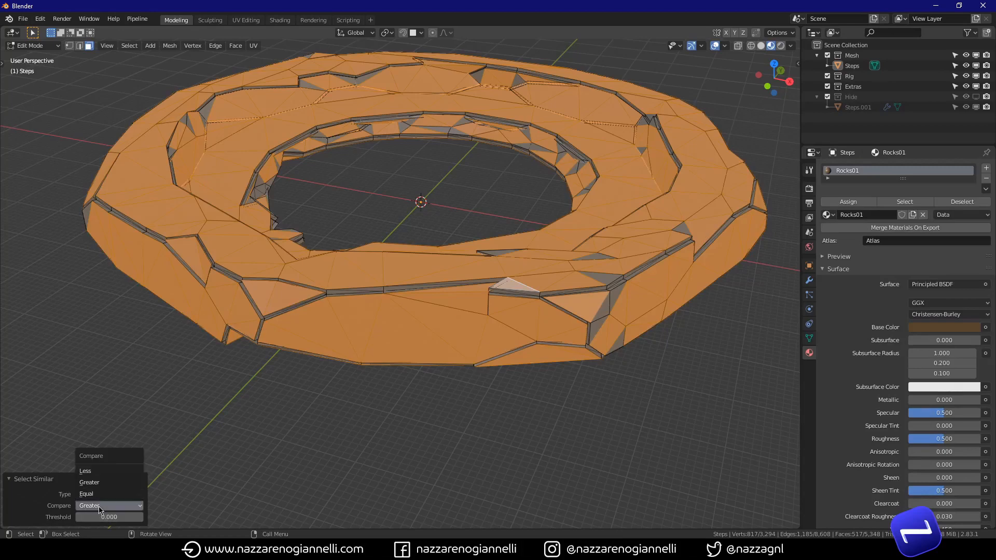
left_click(97, 472)
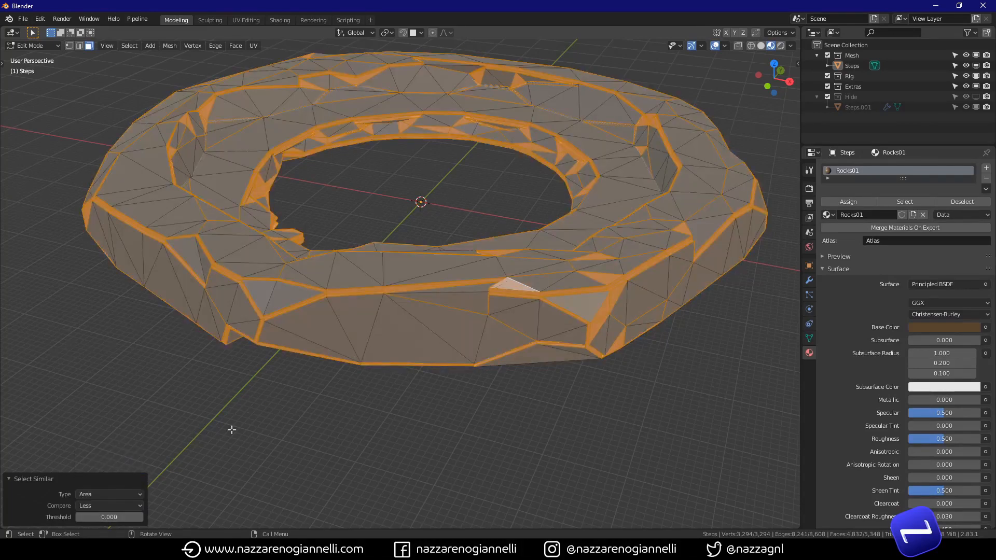
middle_click_drag(403, 345, 422, 358)
left_click_drag(113, 518, 143, 517)
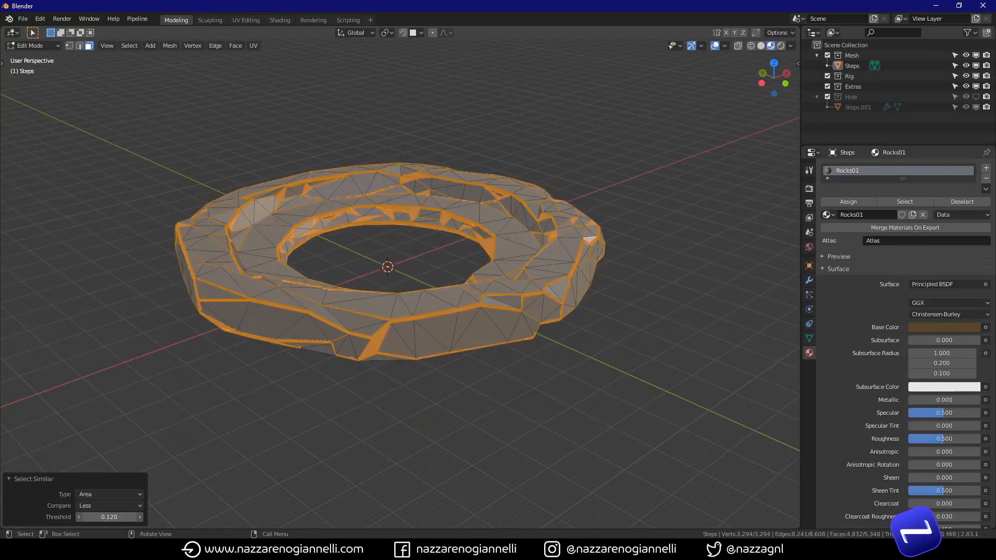
scroll(335, 362, "up", 5)
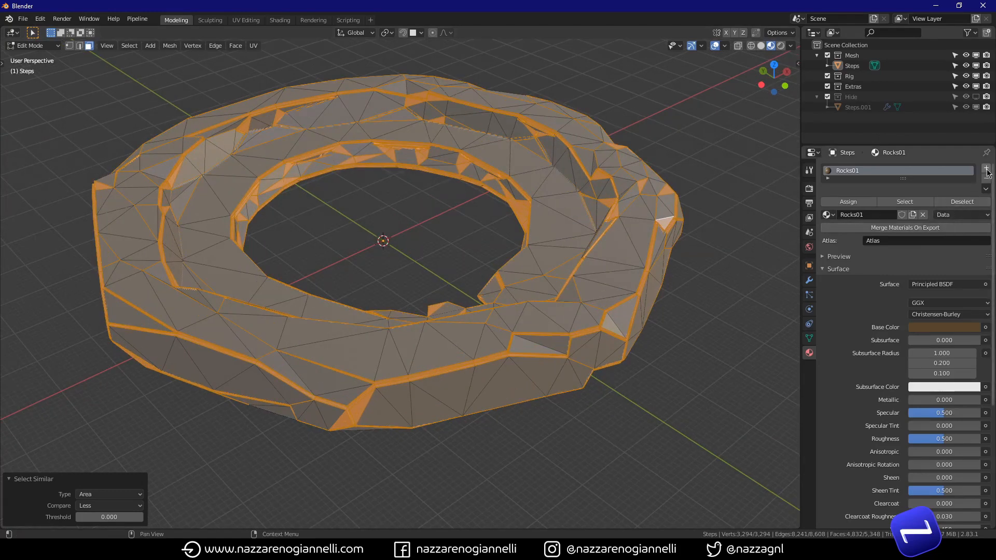
- Add a second material slot to Steps with a copy of the Rocks01 material, and rename the copy Rocks02
left_click(986, 170)
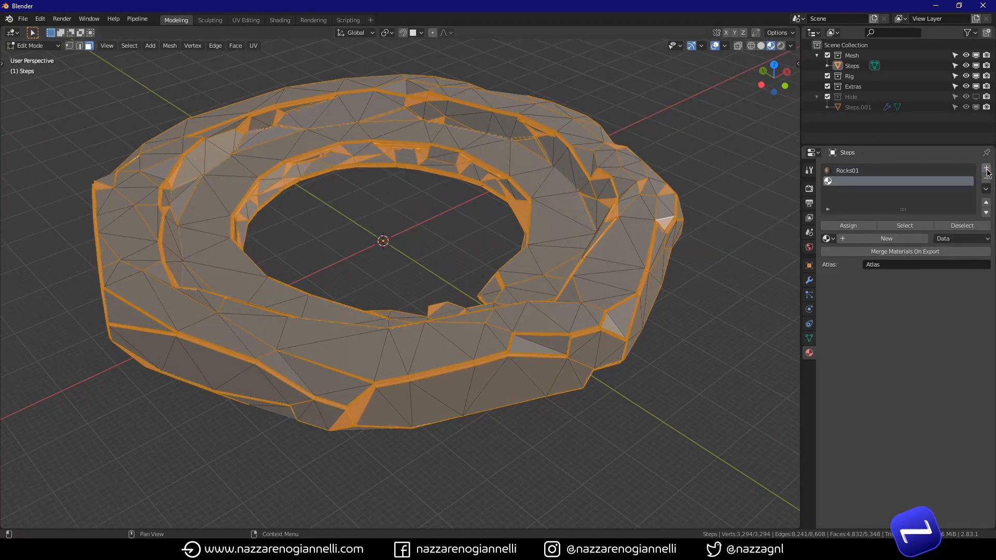
left_click(838, 239)
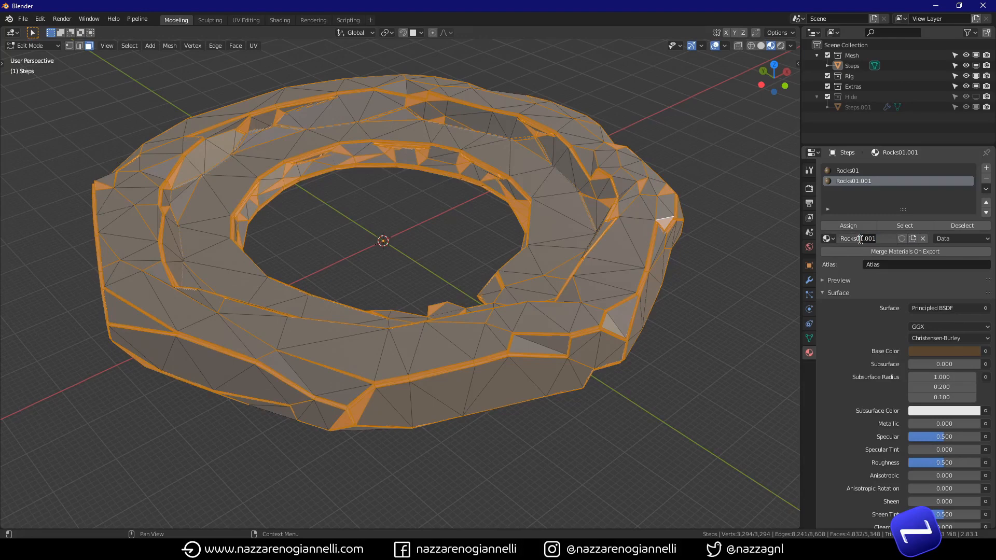
key("Delete")
key("Delete")
key("Delete")
key("Delete")
key("Delete")
type("2")
key("Return")
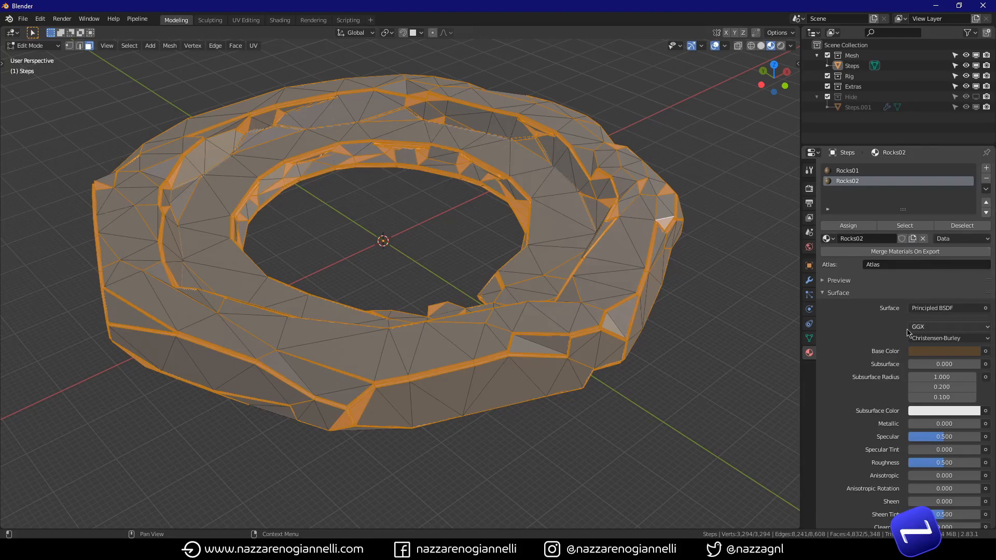
- Darken the base color of Rocks02 to near black, assign the material to the selected bevel faces, and return to Object Mode
left_click(924, 353)
left_click_drag(913, 248, 905, 260)
middle_click_drag(607, 352, 593, 336)
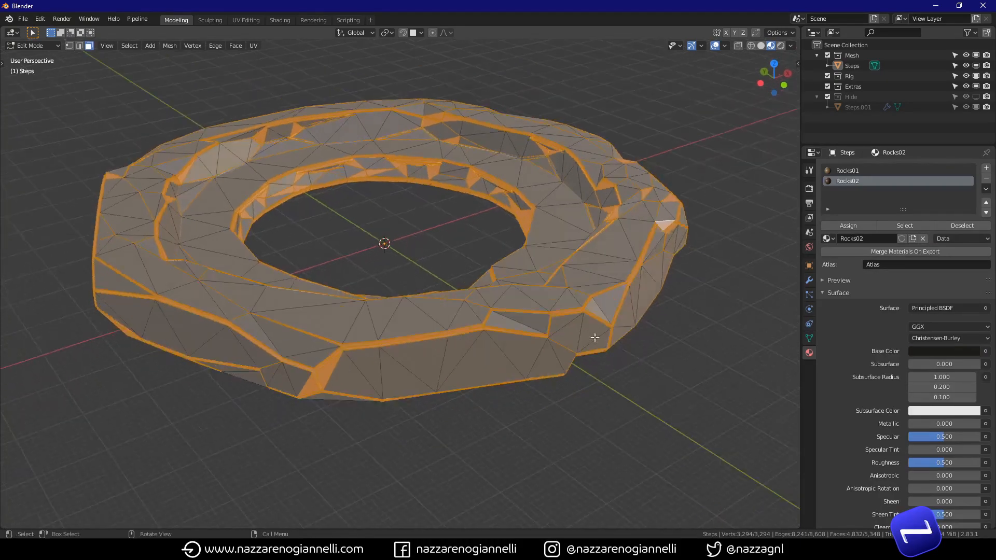
left_click(843, 229)
middle_click_drag(576, 298, 654, 337)
key("Tab")
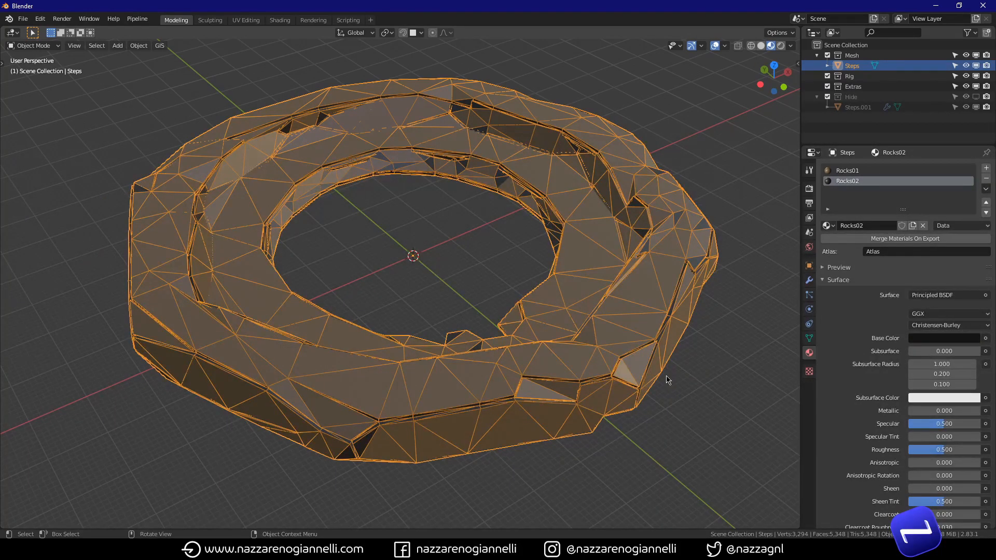
- Shrink the Blender window to see Unreal beside it, and send the two-material Steps mesh to Unreal
left_click(959, 6)
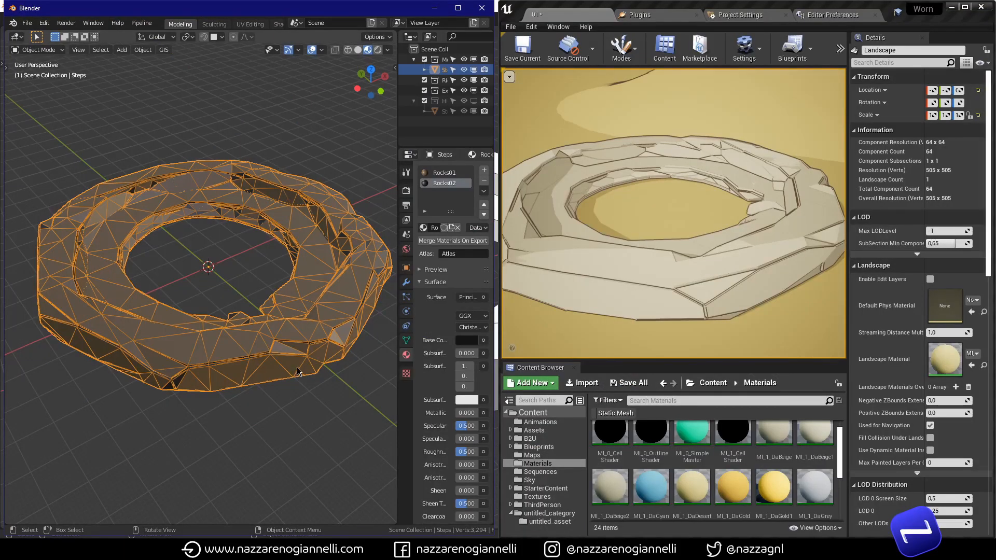
key("q")
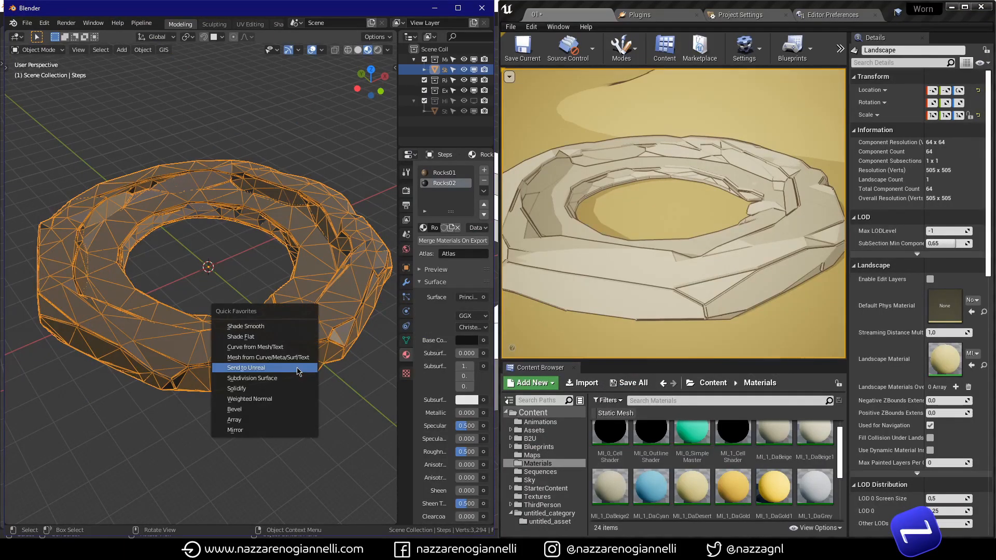
left_click(297, 367)
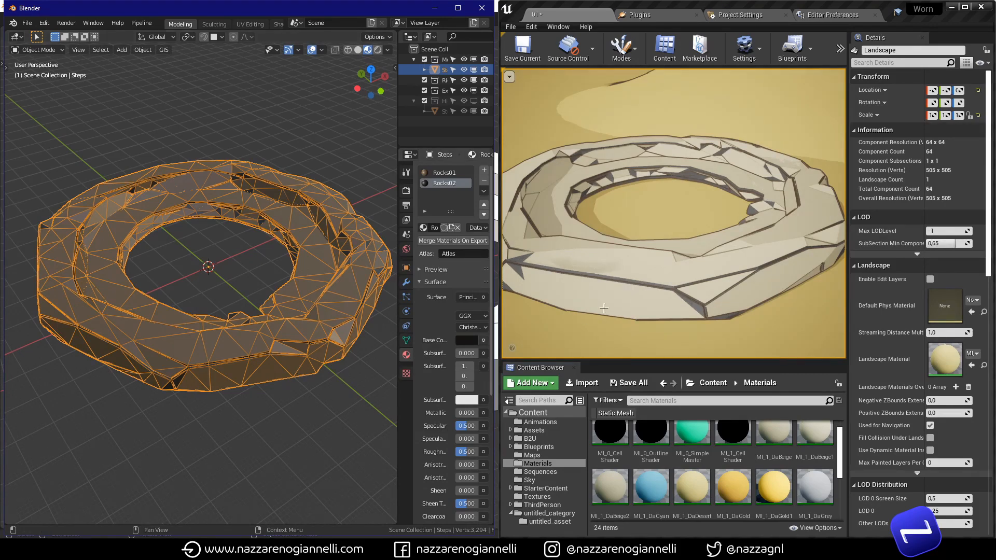
- Switch to Unreal, apply MI_1_DaBeige2 to the Steps ring's Element 1 bevel faces, and deselect the ring to view it from farther away
left_click(651, 289)
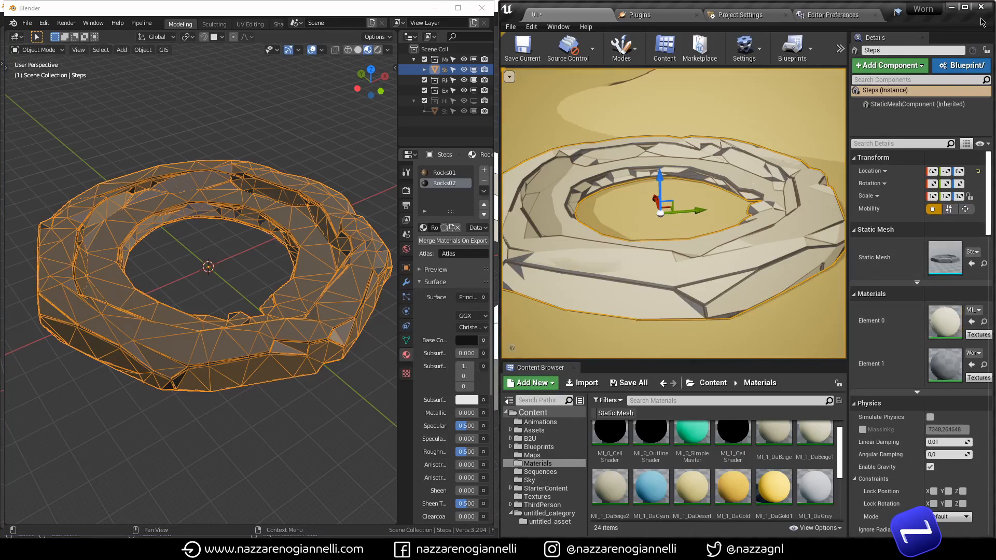
left_click(965, 7)
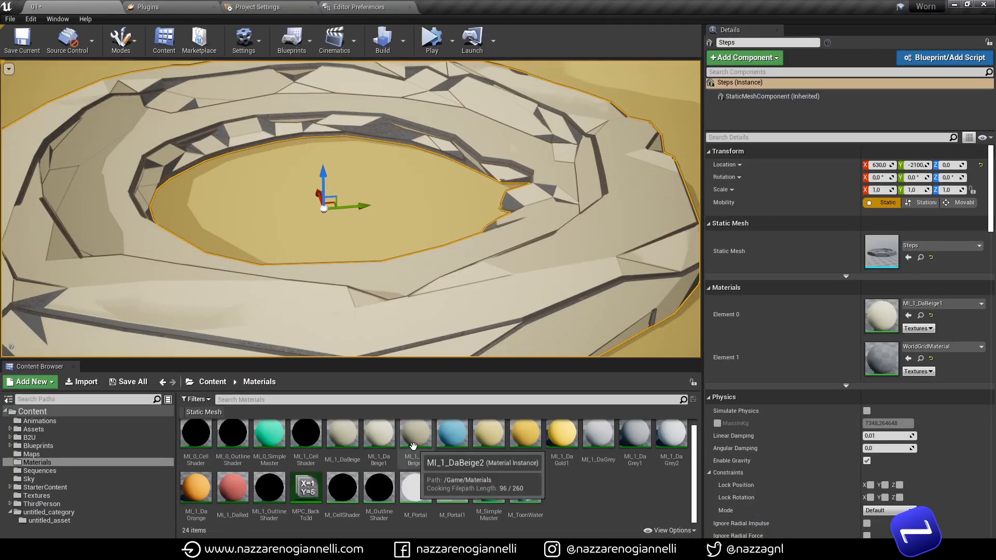
mouse_move(413, 447)
left_mouse_down()
mouse_move(567, 322)
mouse_move(583, 329)
mouse_move(550, 291)
left_mouse_up()
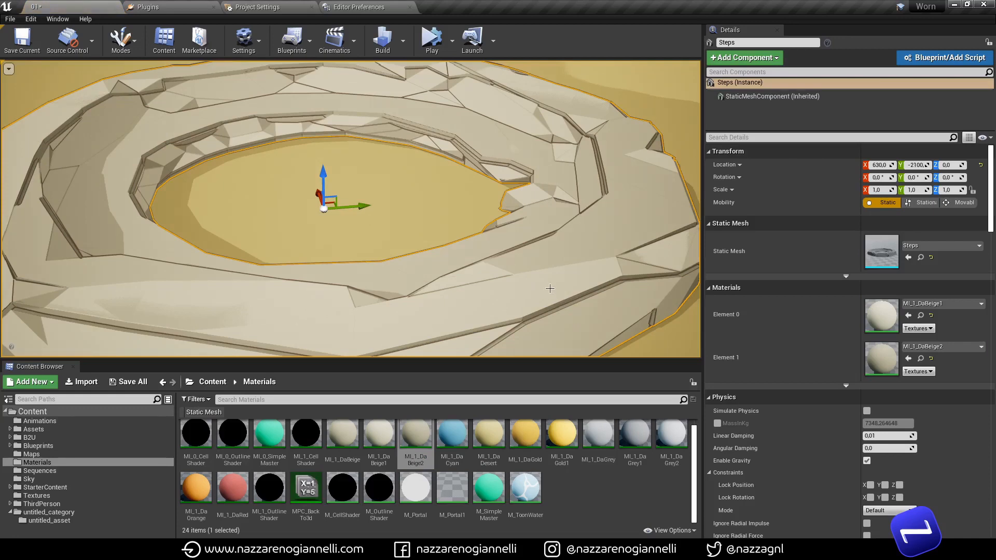
key("s")
mouse_move(574, 255)
right_mouse_down()
mouse_move(550, 247)
mouse_move(564, 269)
mouse_move(551, 248)
mouse_move(570, 256)
right_mouse_up()
left_click(655, 299)
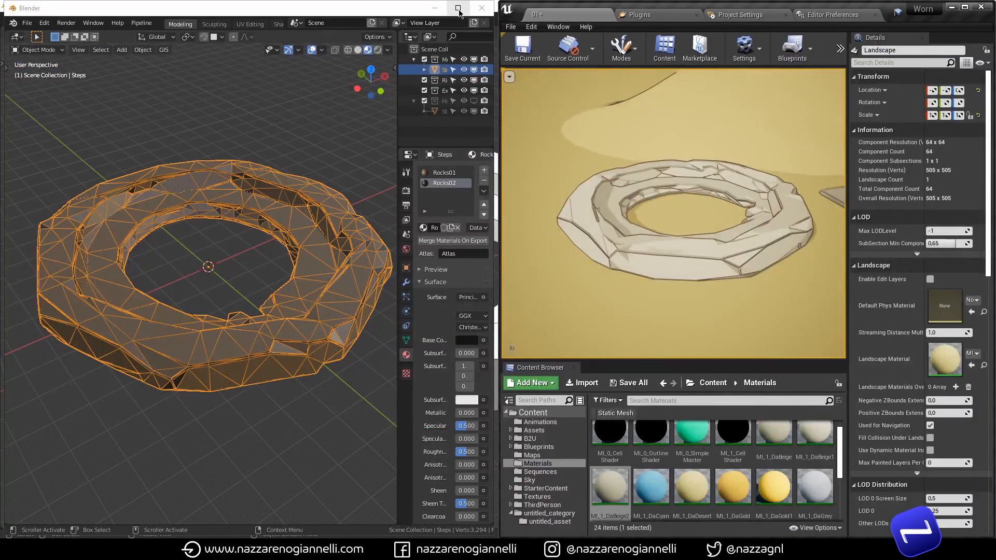
- Switch back to Blender and, in the Steps mesh, add a plane and enlarge it by 18.226 and again by about 18.3 to fill the central hole
left_click(458, 8)
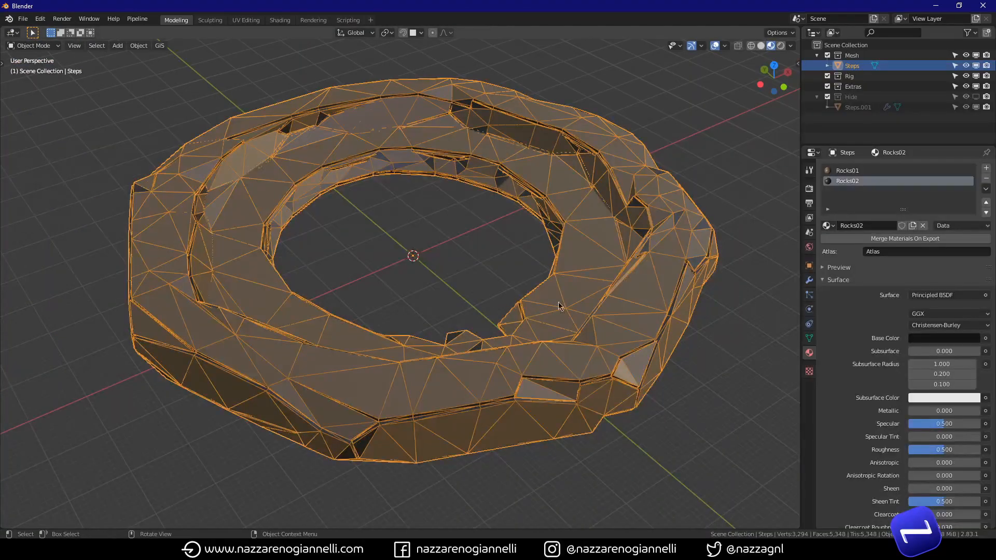
middle_click_drag(628, 437, 439, 380)
key("ctrl+Tab")
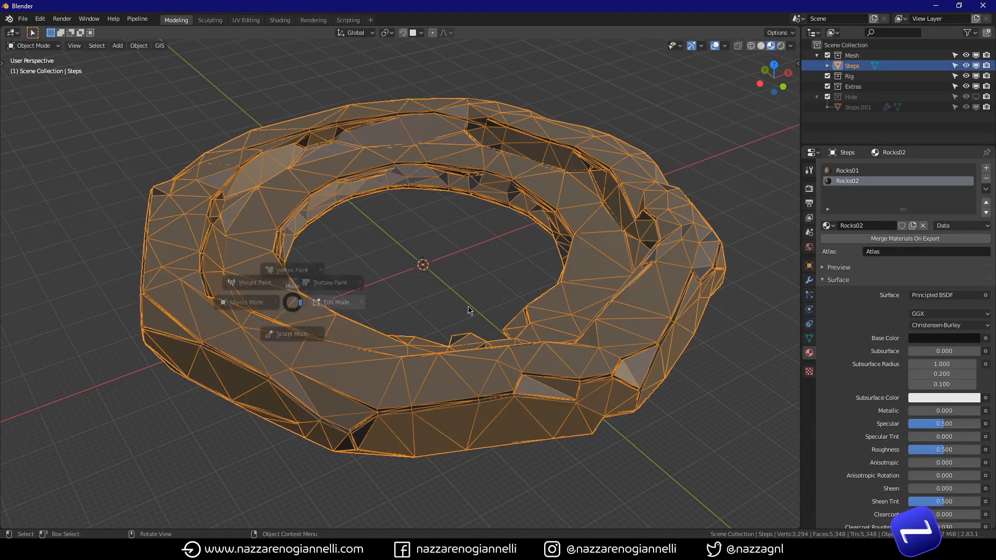
key("alt+a")
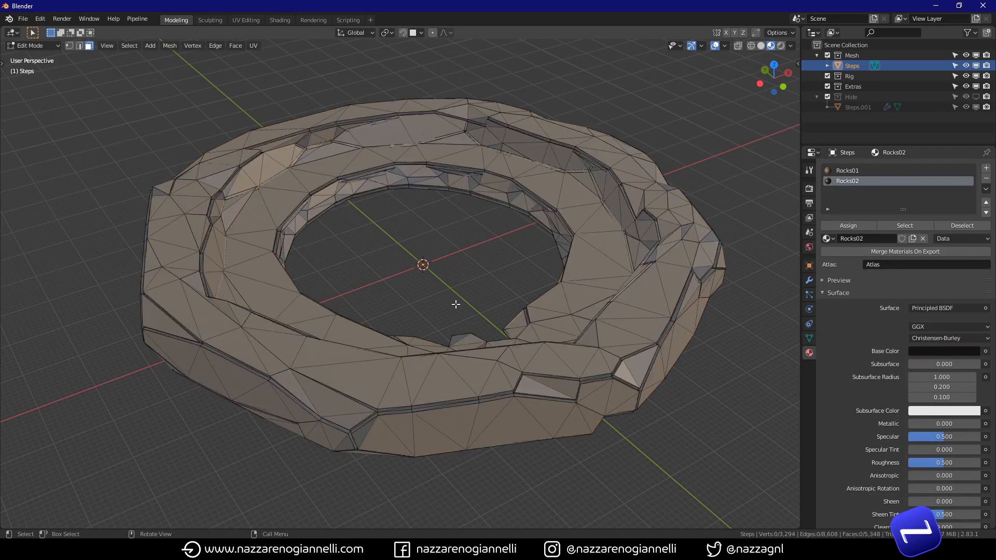
key("shift+a")
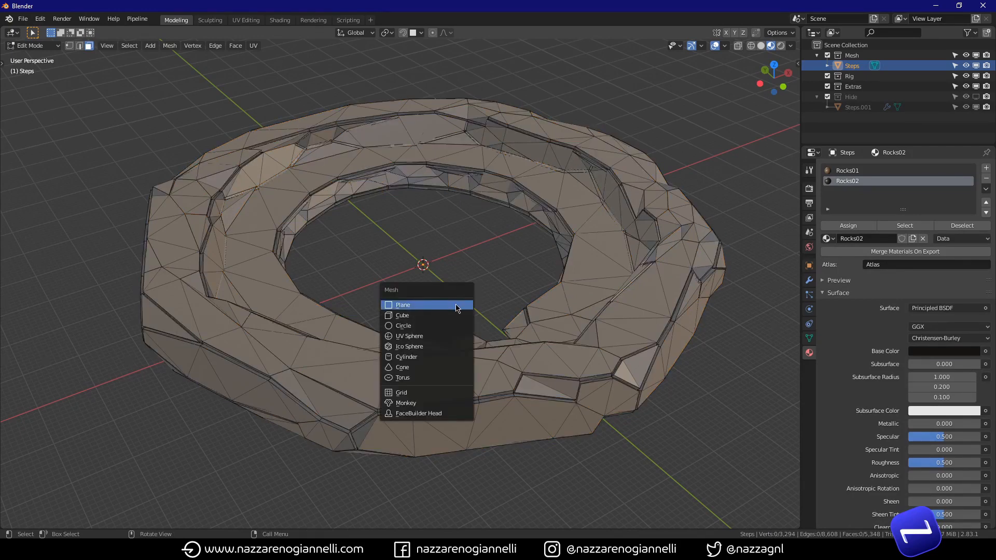
left_click(457, 308)
key("s")
left_click(227, 402)
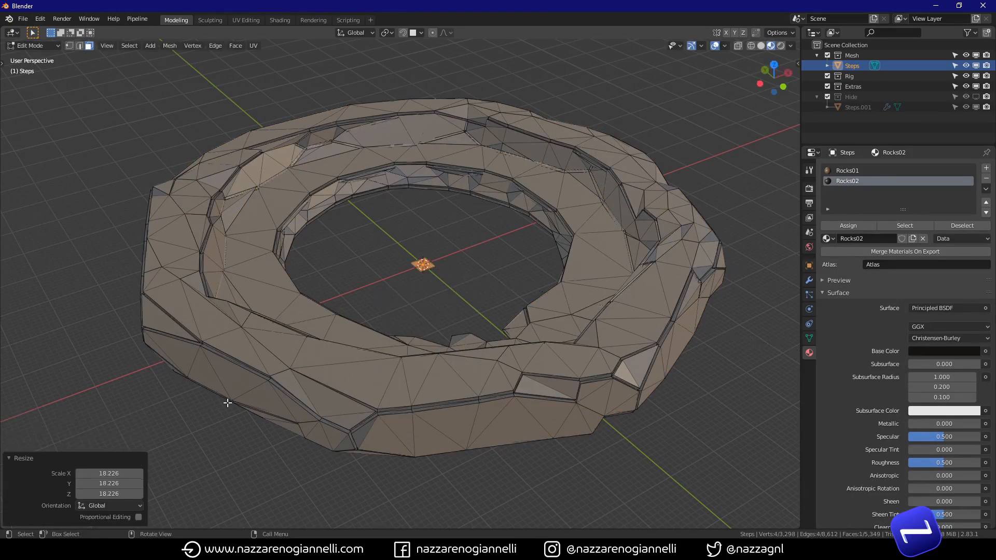
key("s")
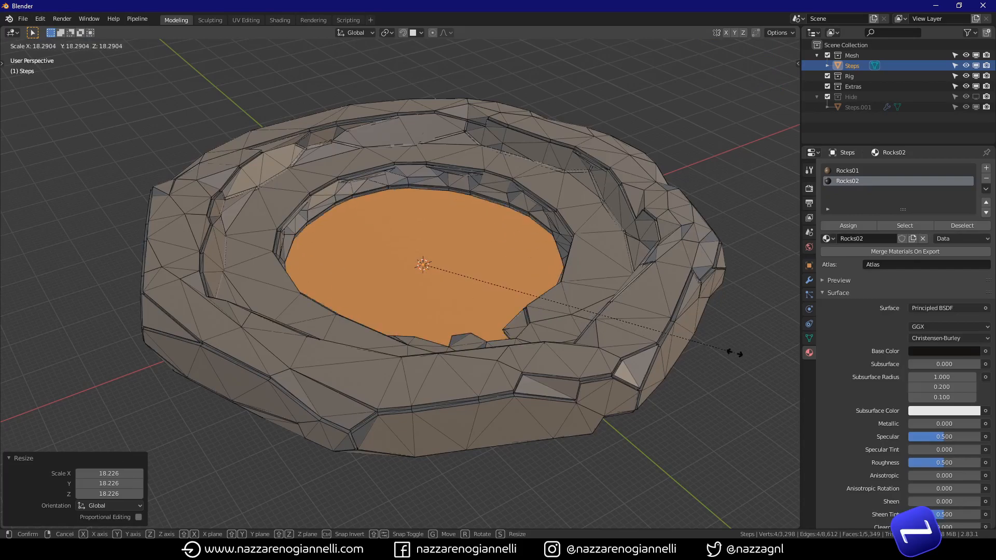
left_click(734, 352)
- In front view, invert the selection to the ring faces and move them about 24.85 cm down along Z onto the plane
middle_click_drag(532, 383, 507, 314)
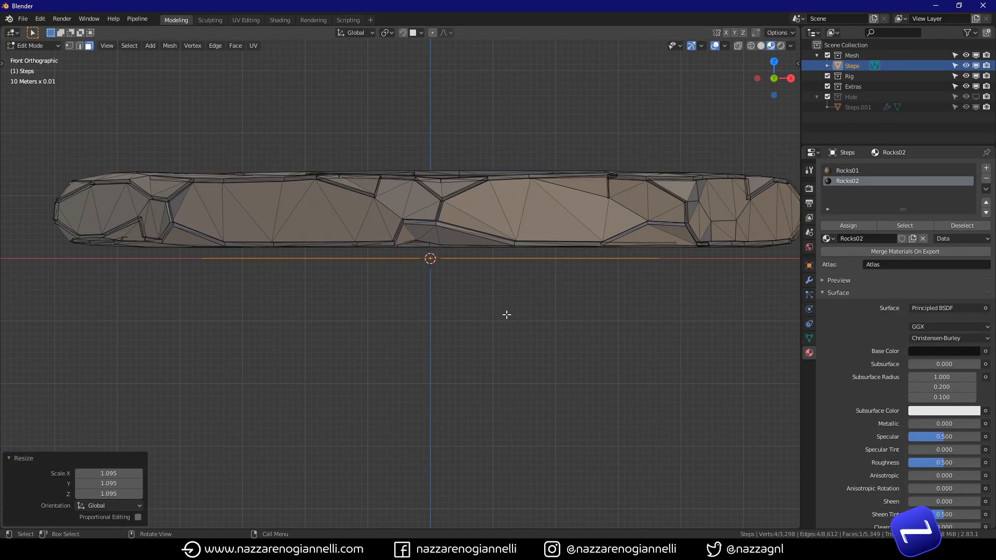
key("ctrl+i")
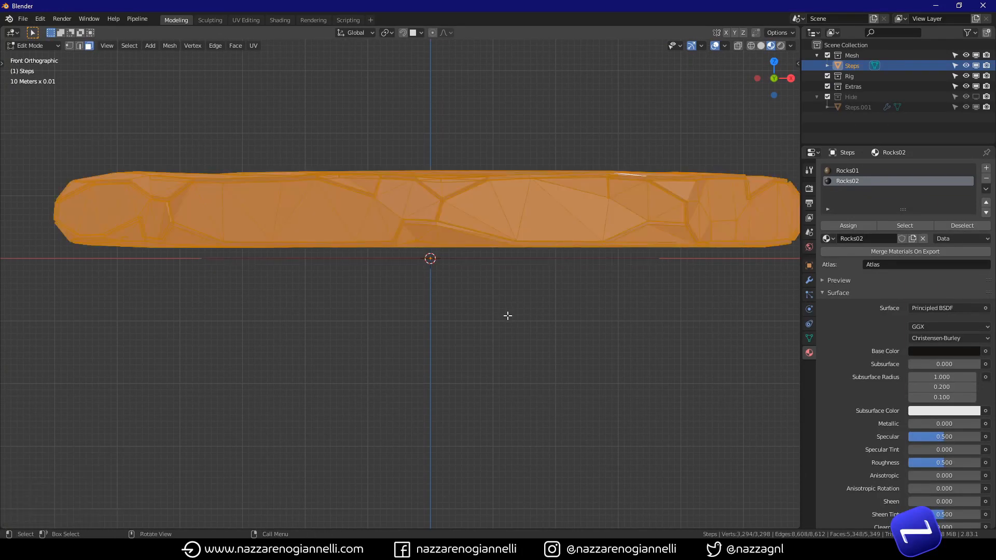
key("g")
key("z")
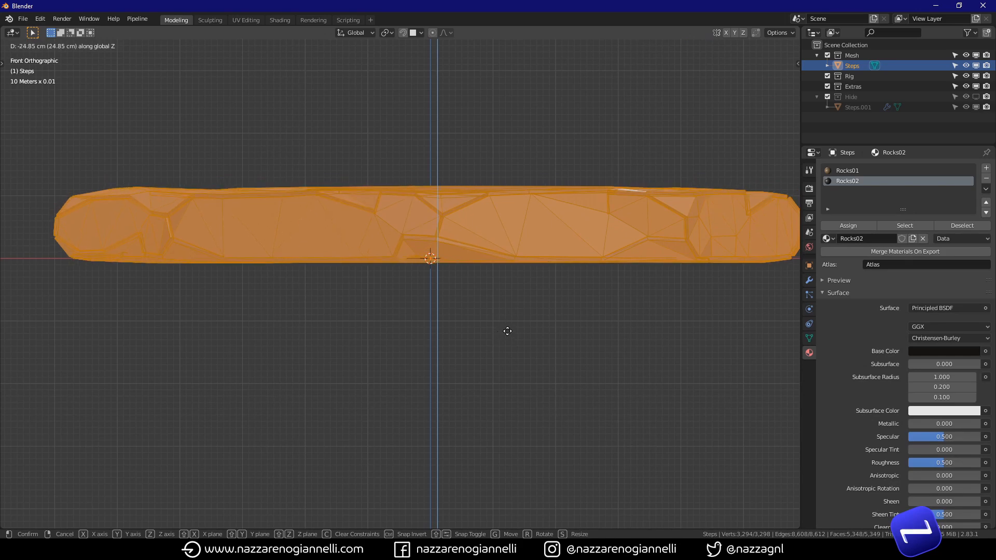
left_click(507, 331)
middle_click_drag(498, 285, 589, 329)
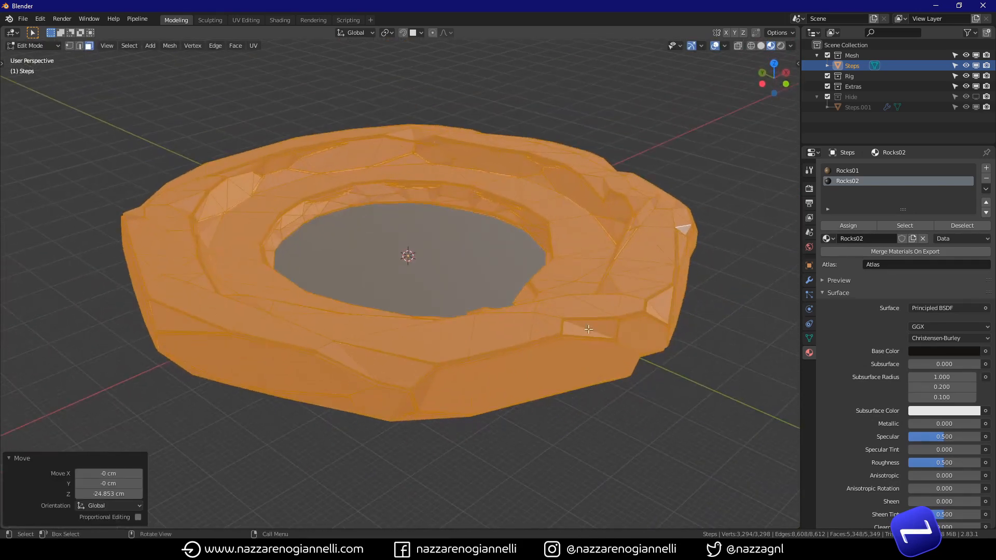
- Select the floor plane inside the Steps ring and add a third material slot with a new material named Water
left_click(456, 271)
mouse_move(457, 271)
middle_mouse_down()
mouse_move(459, 284)
mouse_move(459, 267)
middle_mouse_up()
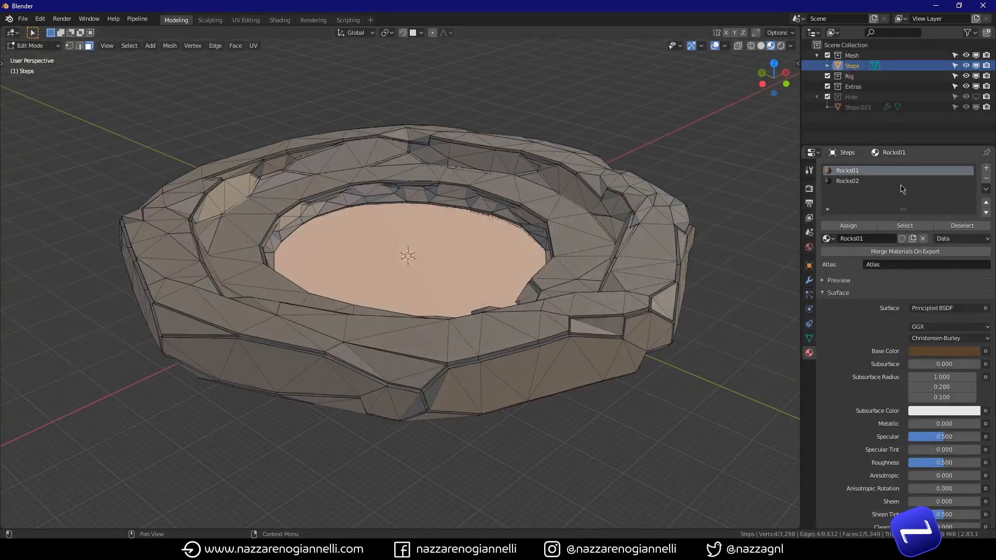
left_click(903, 181)
left_click(985, 169)
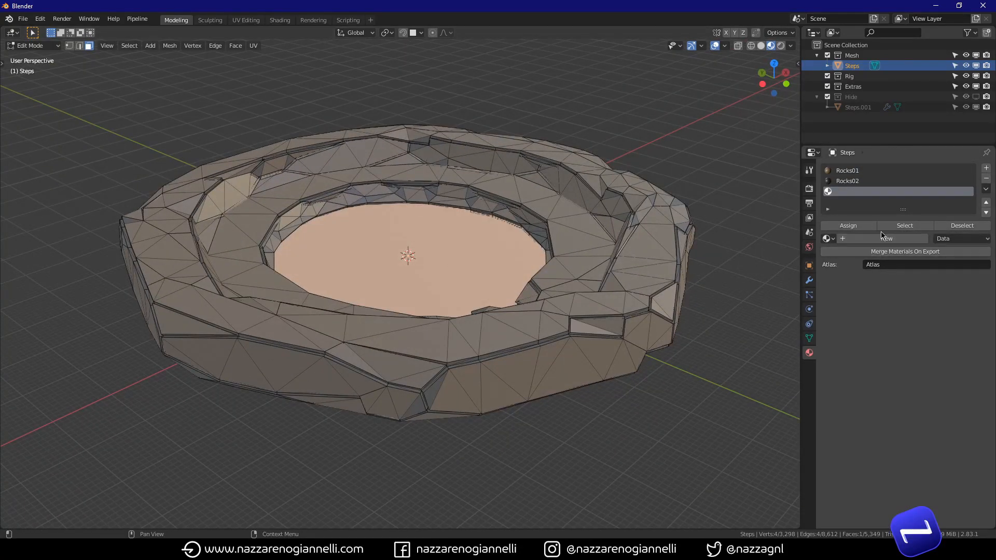
left_click(884, 240)
left_click(878, 240)
type("W")
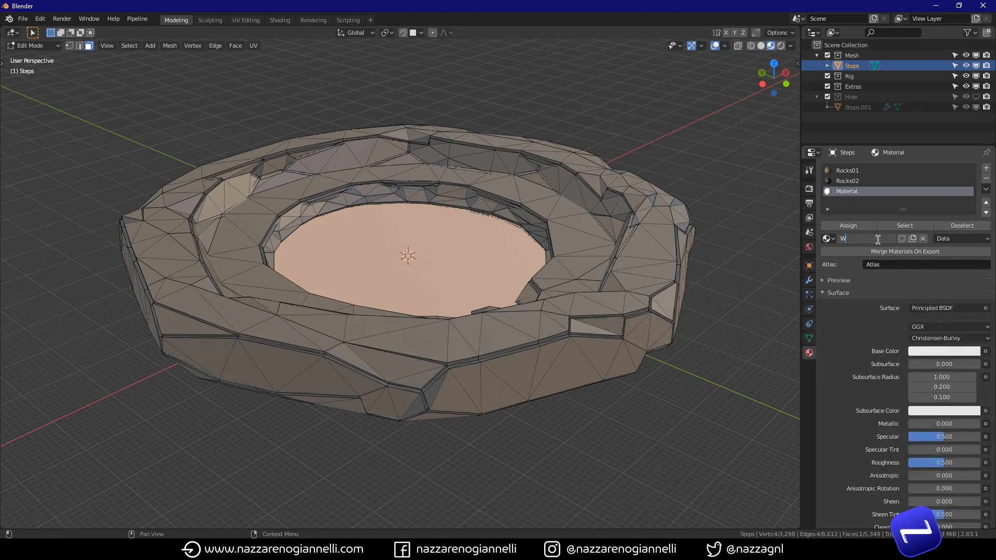
type("ater")
key("Return")
- Set Water's base colour to light blue, assign the material to the floor plane, and return to Object Mode
left_click(926, 351)
left_click_drag(924, 276, 936, 276)
left_click_drag(935, 241, 948, 201)
middle_click_drag(716, 290, 651, 297)
left_click(851, 227)
key("Tab")
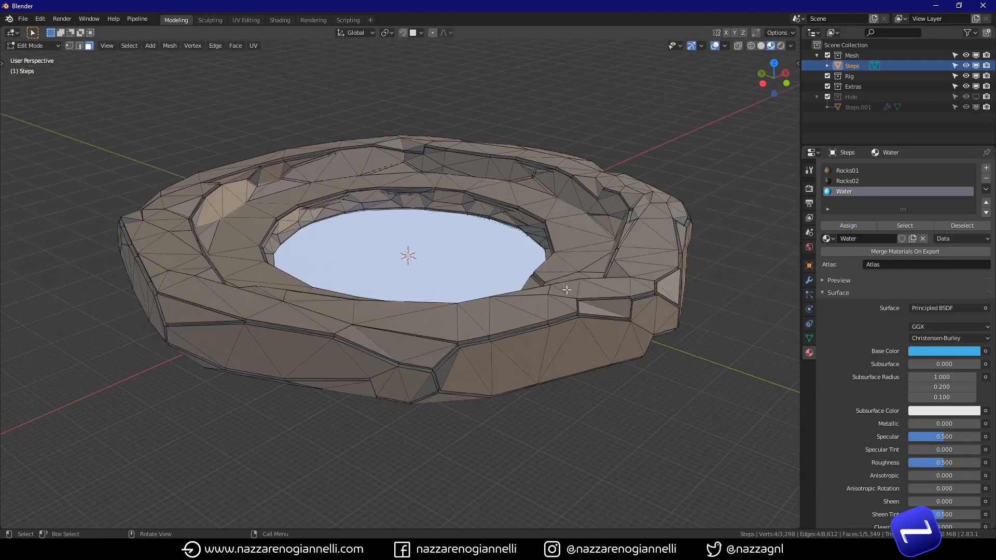
left_click(594, 306)
middle_click_drag(595, 317, 605, 345)
key("alt+shift+z")
key("alt+shift+z")
- Add a 100 cm cube at the centre of the Steps ring
key("shift+a")
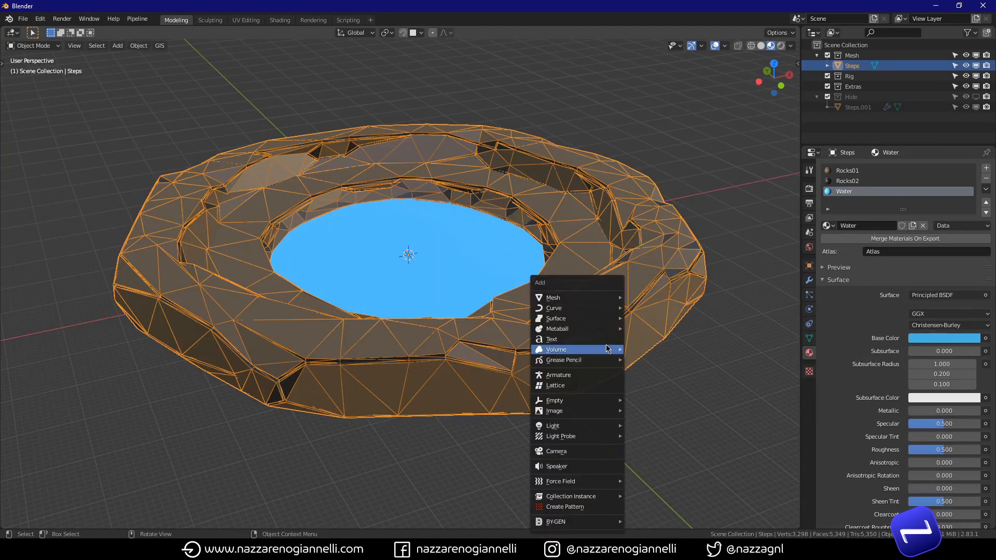
mouse_move(583, 298)
left_click(657, 310)
middle_click_drag(657, 310, 545, 312)
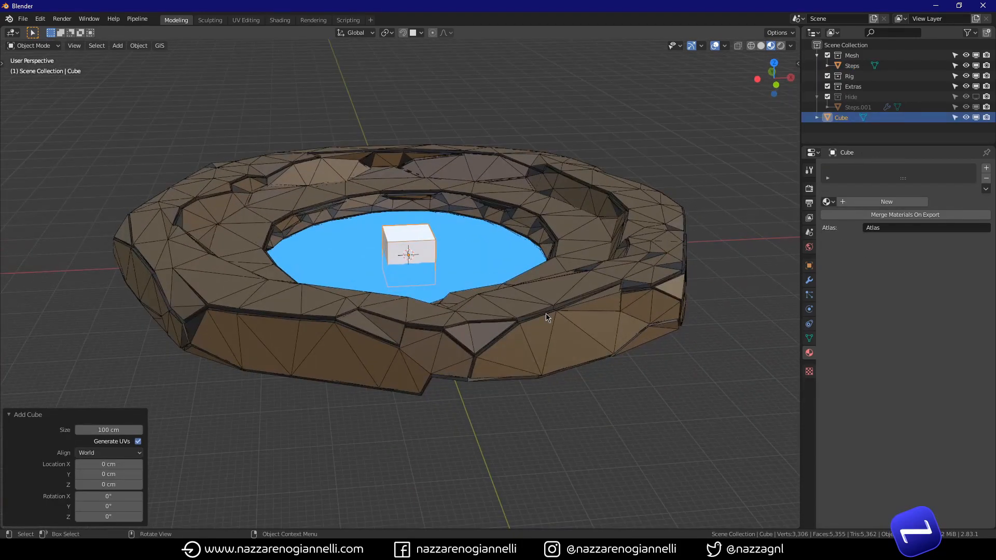
- In front view with X-ray on, raise the cube along Z until it floats just above the ring
key("KP_1")
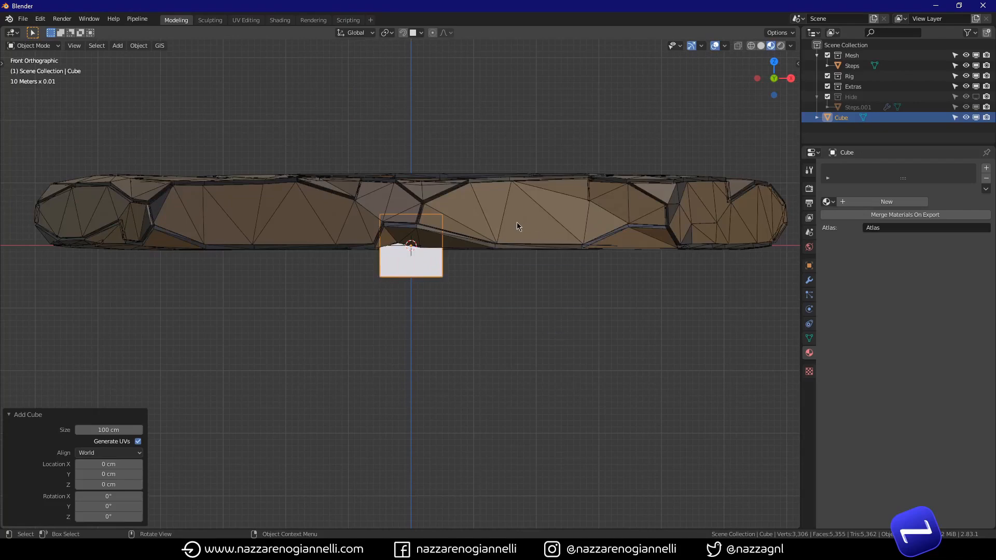
middle_click_drag(517, 222, 474, 221)
key("alt+z")
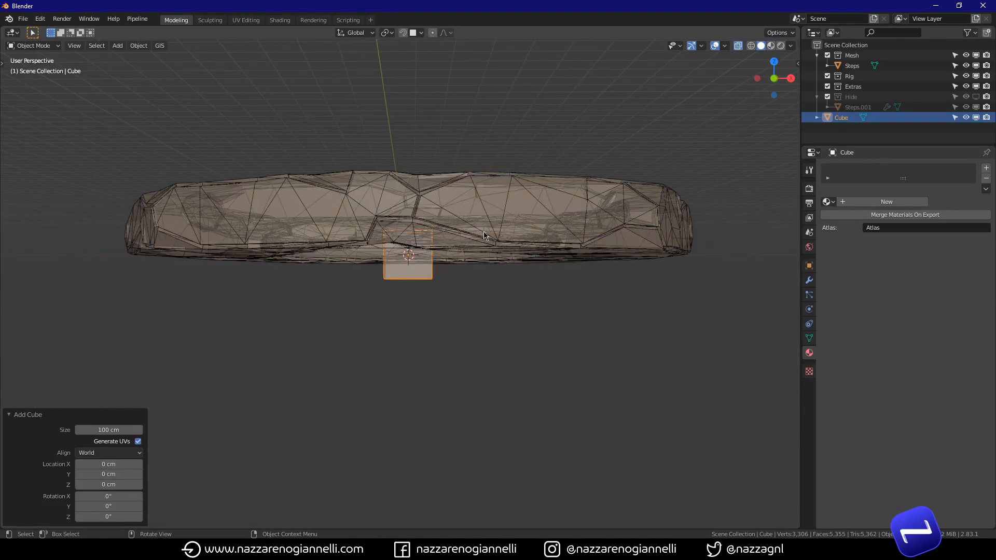
key("KP_1")
middle_click_drag(539, 210, 517, 341, "shift")
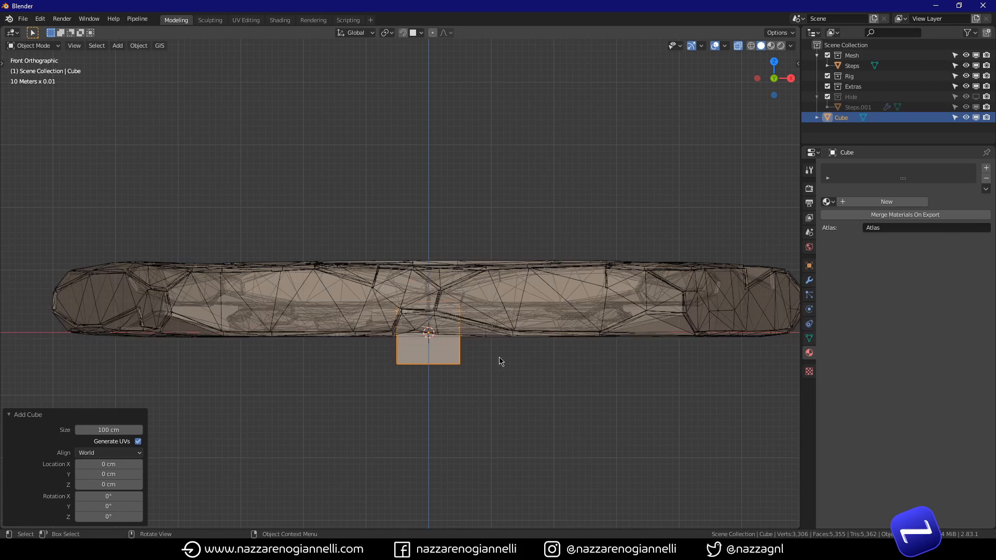
key("g")
key("z")
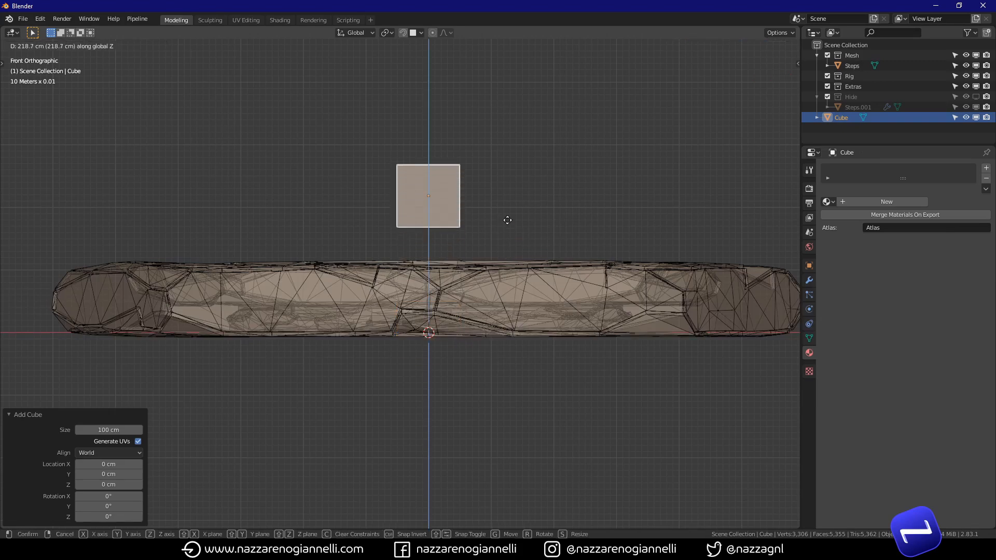
left_click(495, 222)
middle_click_drag(494, 221, 496, 287, "shift")
- In the cube's mesh, move the upper vertices up 438.05 cm along Z to form a tall pillar
key("Tab")
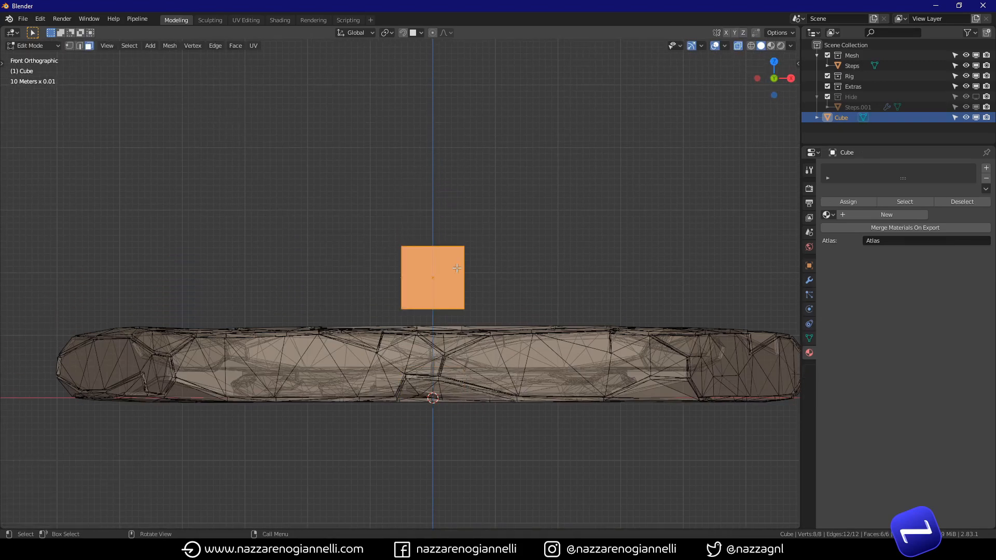
key("1")
left_click_drag(346, 192, 525, 282)
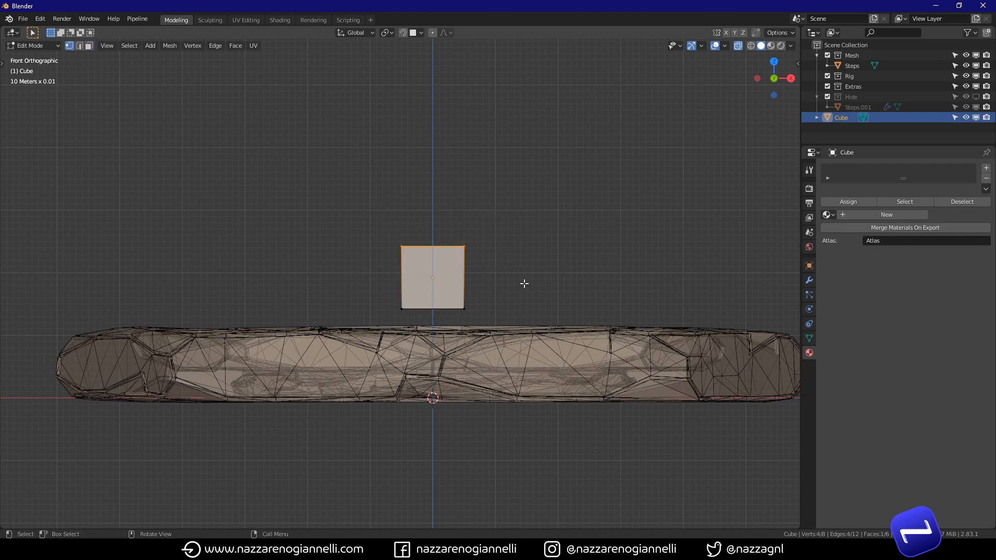
scroll(524, 282, "down", 3)
key("g")
key("z")
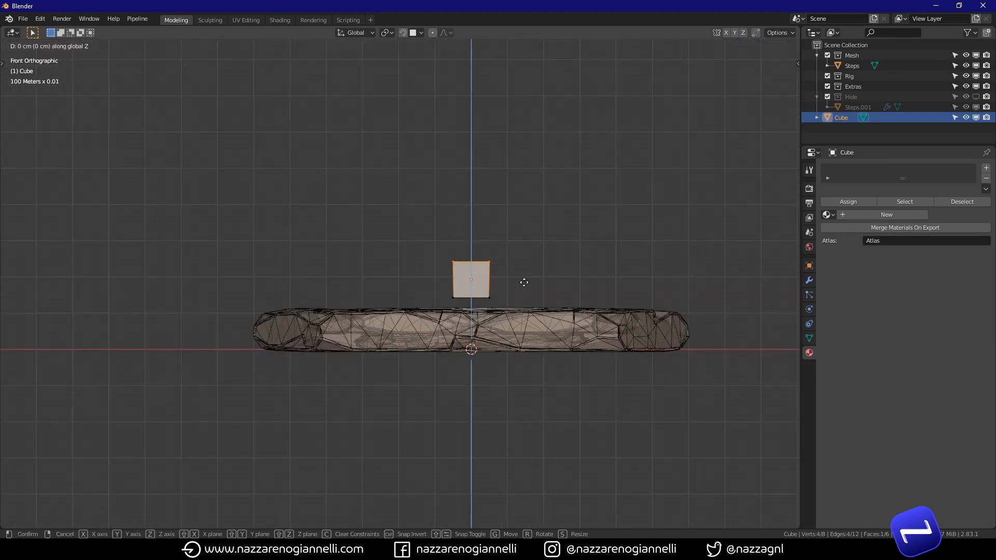
left_click(538, 126)
middle_click_drag(495, 153, 489, 169, "shift")
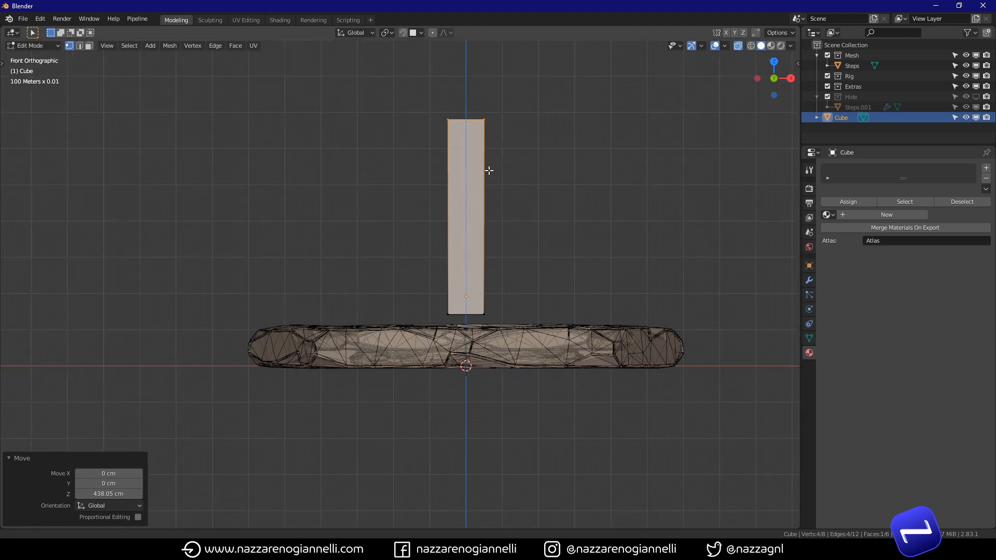
- Add four loop cuts to the pillar: one slid near the base with factor 0.791, then three successively higher, each centred in its section
key("ctrl+r")
left_click(513, 227)
left_click(510, 300)
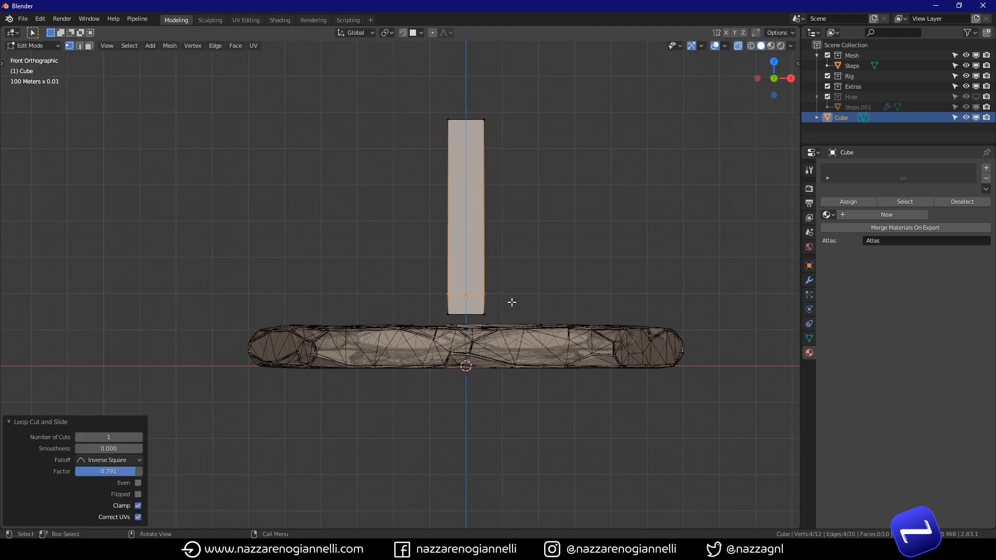
key("ctrl+r")
left_click(500, 215)
right_click(499, 214)
key("ctrl+r")
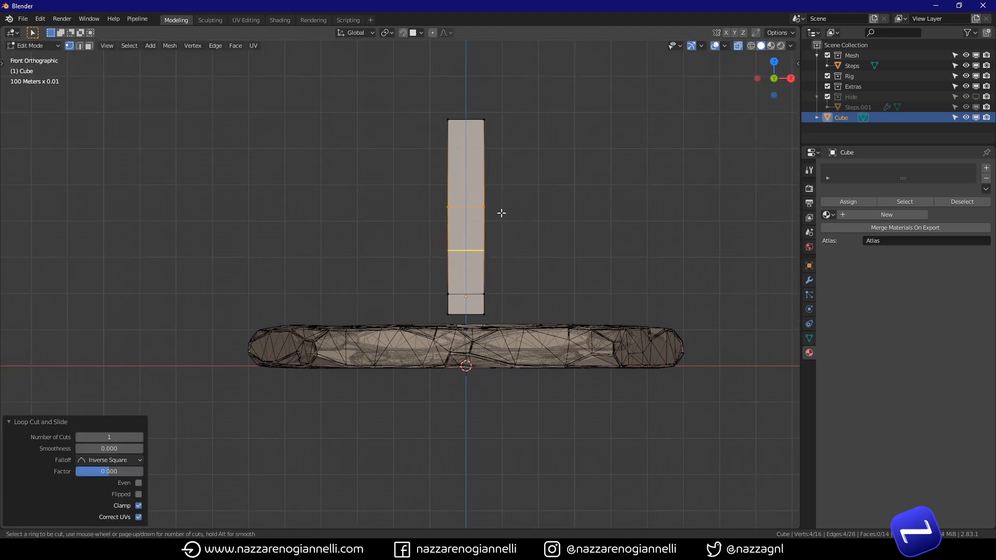
left_click(501, 154)
right_click(501, 154)
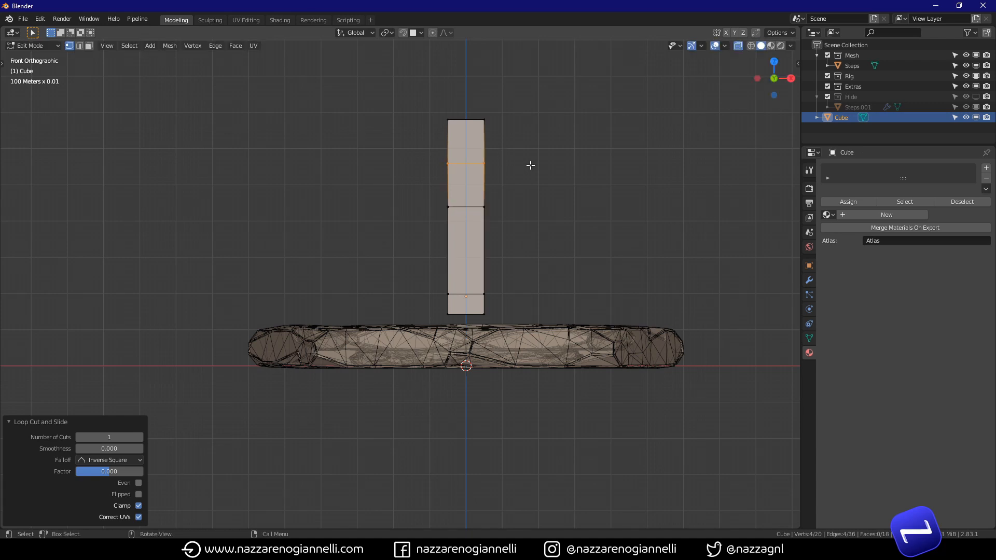
key("ctrl+r")
left_click(509, 130)
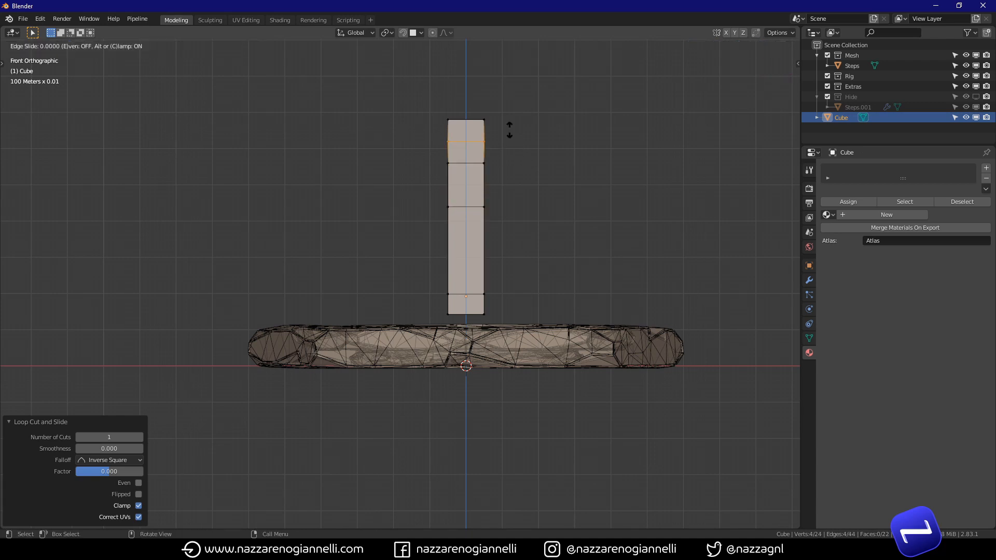
right_click(510, 129)
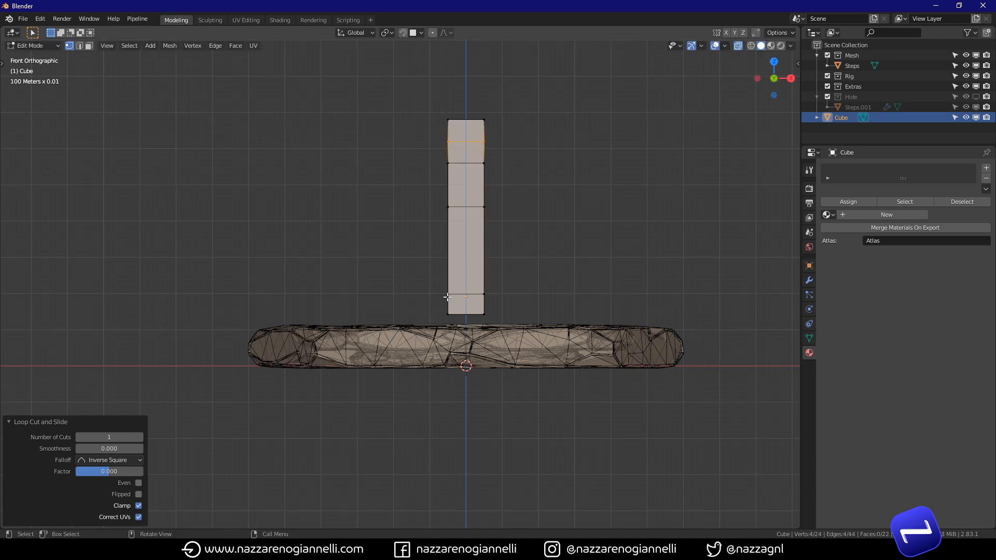
- Taper the pillar by scaling its bottom vertices to 0.438 and its middle edge loop to 0.566
left_click_drag(432, 297, 533, 330)
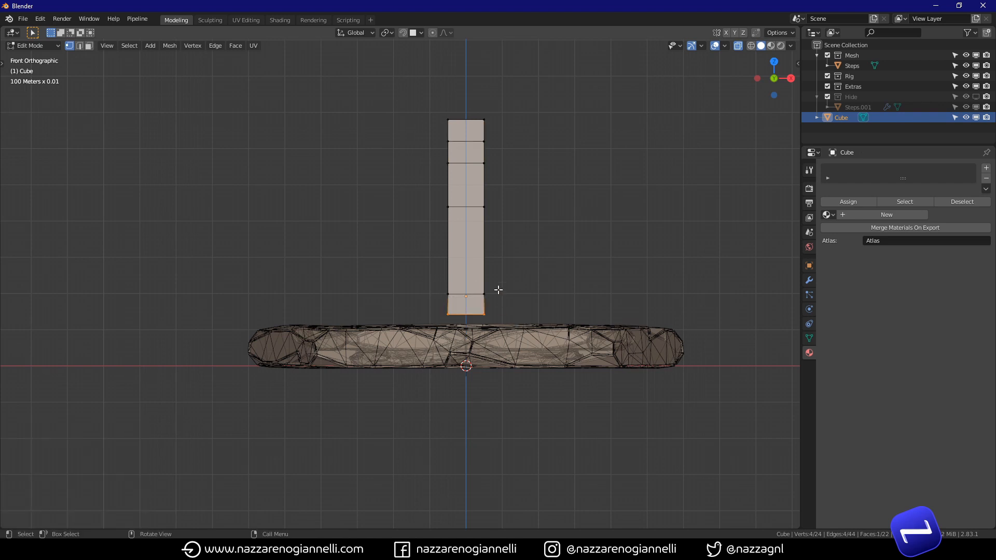
key("s")
left_click(535, 326)
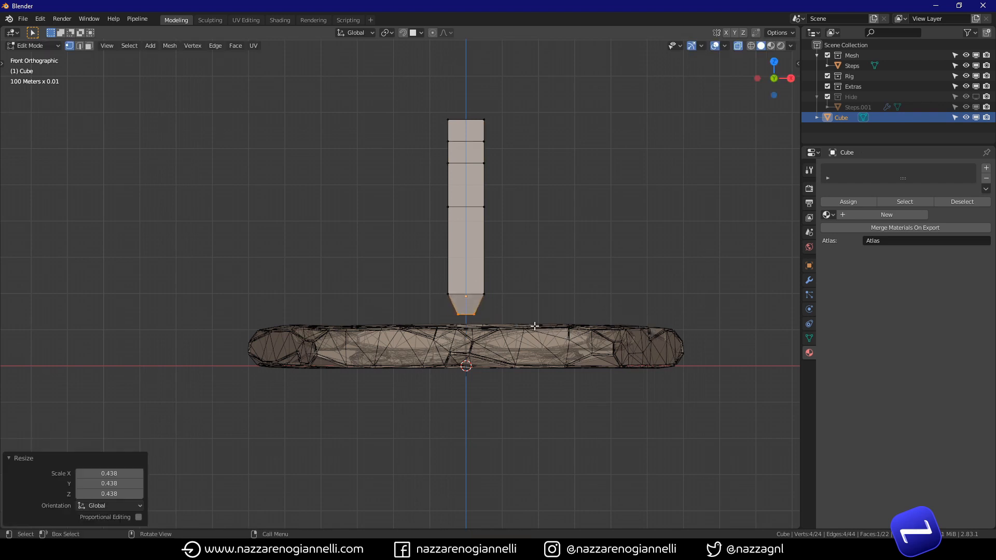
left_click_drag(420, 193, 555, 244)
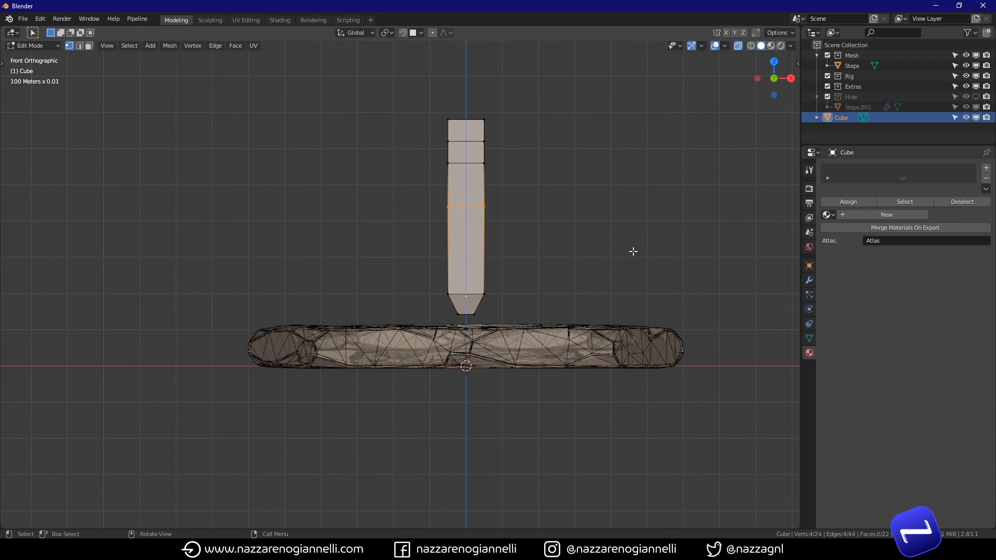
key("s")
left_click(556, 229)
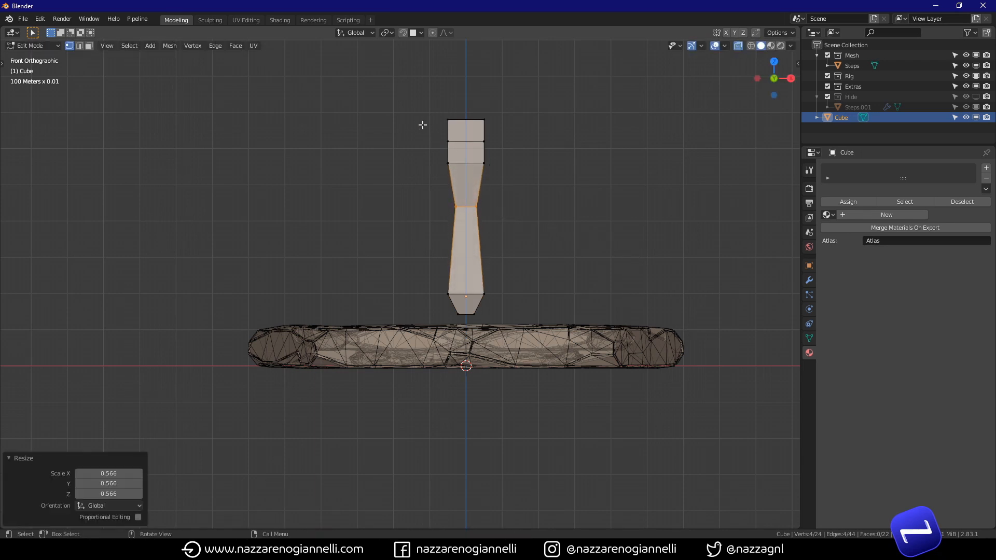
- Scale down the pillar's top vertices to narrow its tip
left_click_drag(415, 102, 543, 136)
key("s")
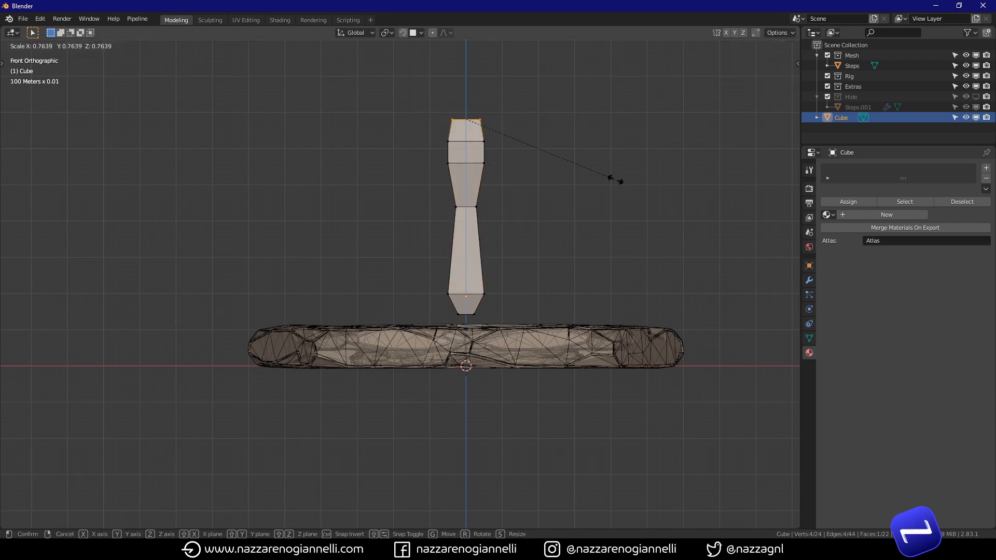
left_click(529, 143)
- Select three separate pillar vertices: one below the head, one at the waist and one near the base
middle_click_drag(455, 168, 485, 182)
scroll(464, 192, "up", 4)
left_click(436, 182)
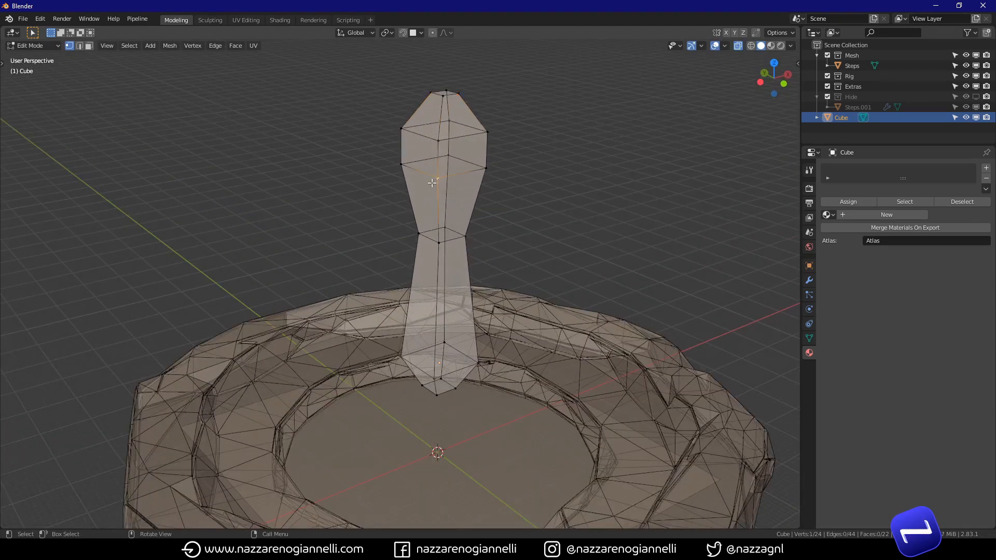
middle_click_drag(535, 241, 476, 234)
left_click(474, 234, "ctrl")
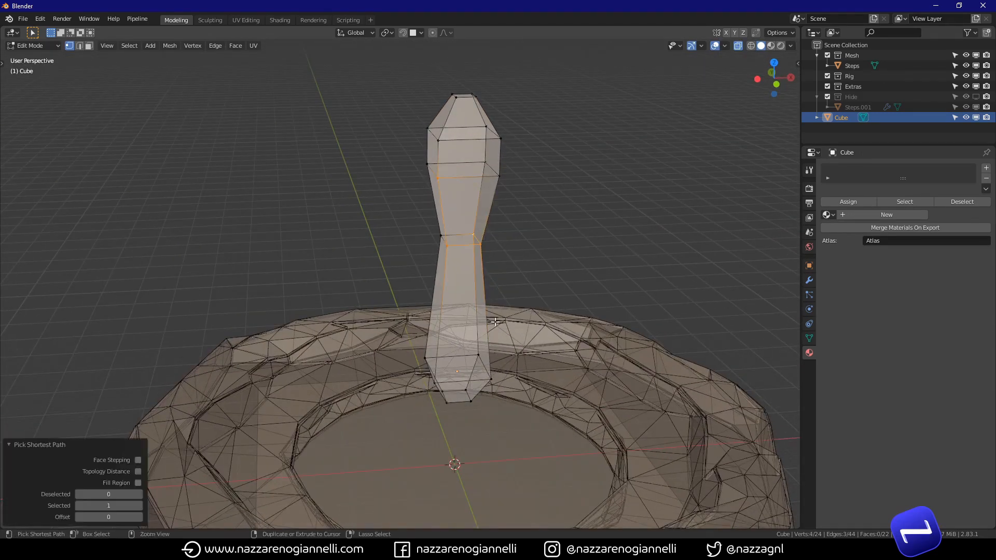
left_click(438, 181)
left_click(475, 236, "shift")
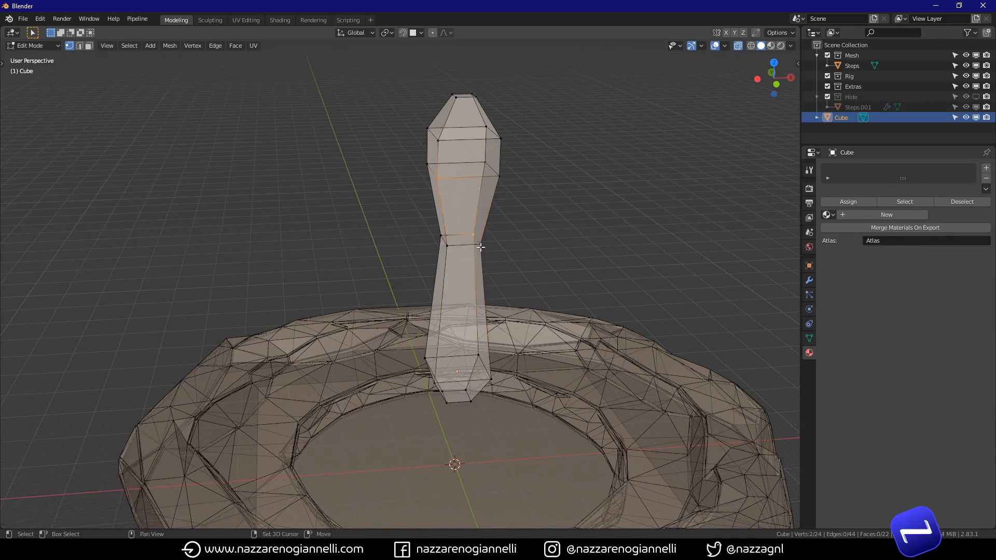
left_click(429, 388, "shift")
middle_click_drag(429, 388, 467, 342)
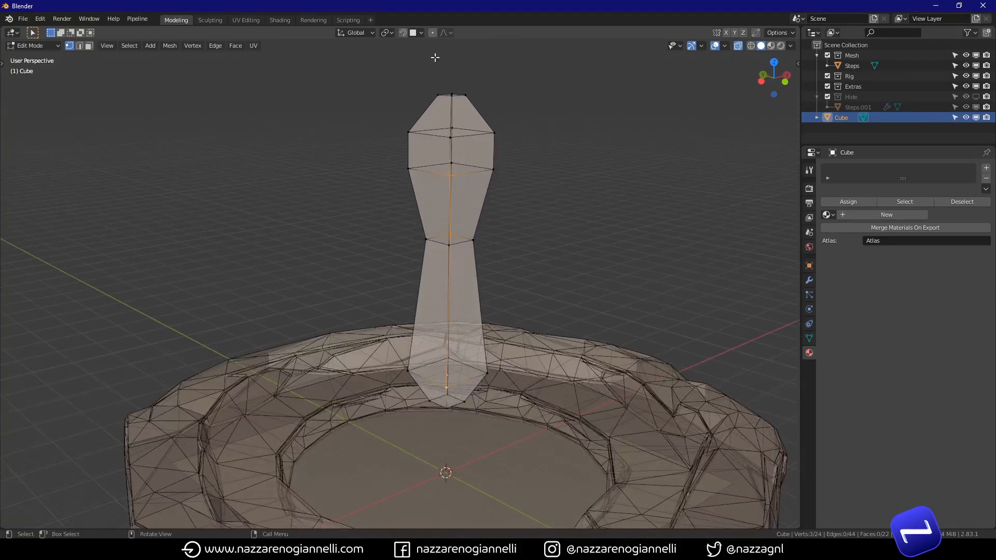
- Enable proportional editing with the Random falloff
left_click(433, 33)
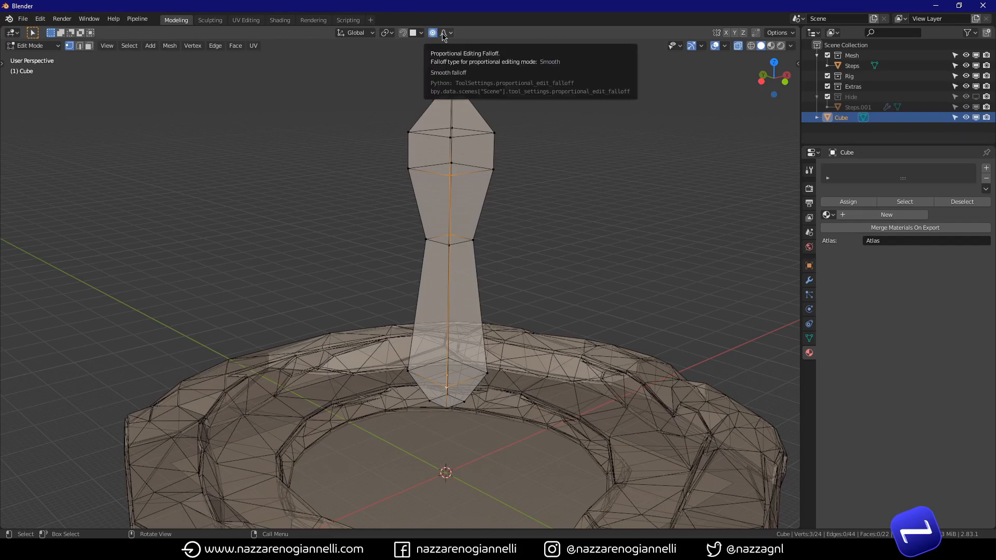
left_click(444, 34)
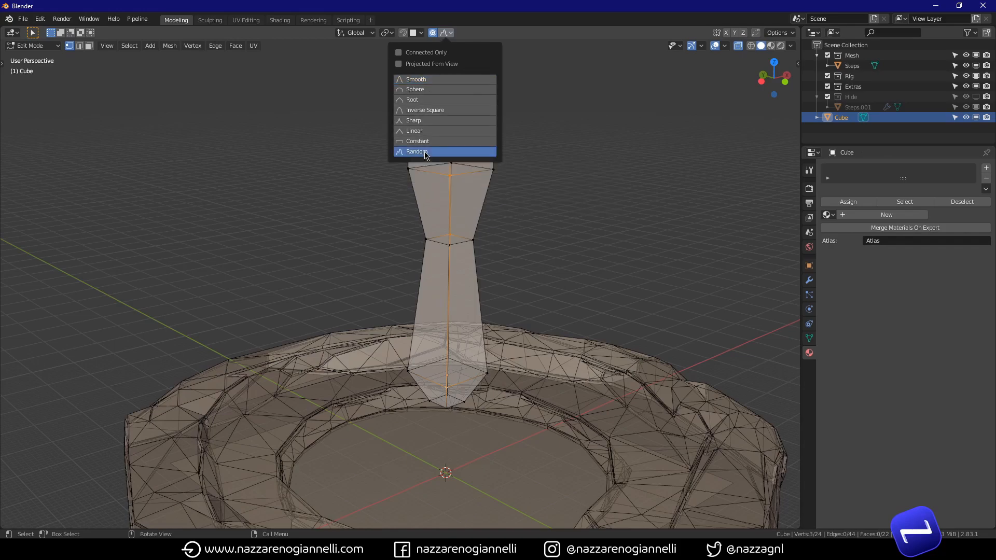
left_click(425, 152)
- Scale the selected pillar vertices by about 1.55 with Random proportional editing at an influence size of about 444, deforming the whole pillar irregularly
mouse_move(598, 204)
middle_mouse_down()
mouse_move(576, 244)
mouse_move(569, 230)
mouse_move(589, 260)
middle_mouse_up()
key("alt+z")
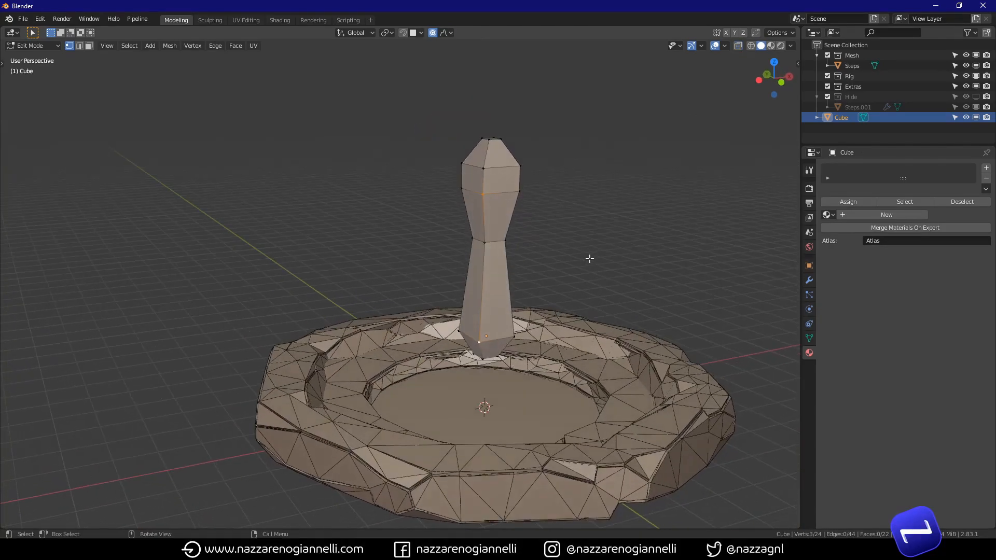
key("s")
scroll(639, 328, "down", 1)
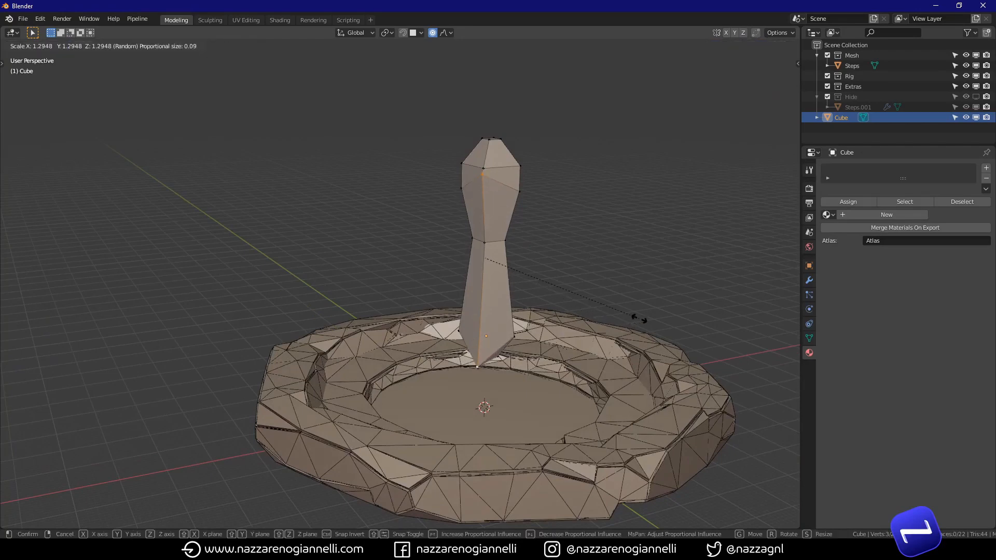
scroll(639, 319, "down", 20)
scroll(632, 317, "down", 20)
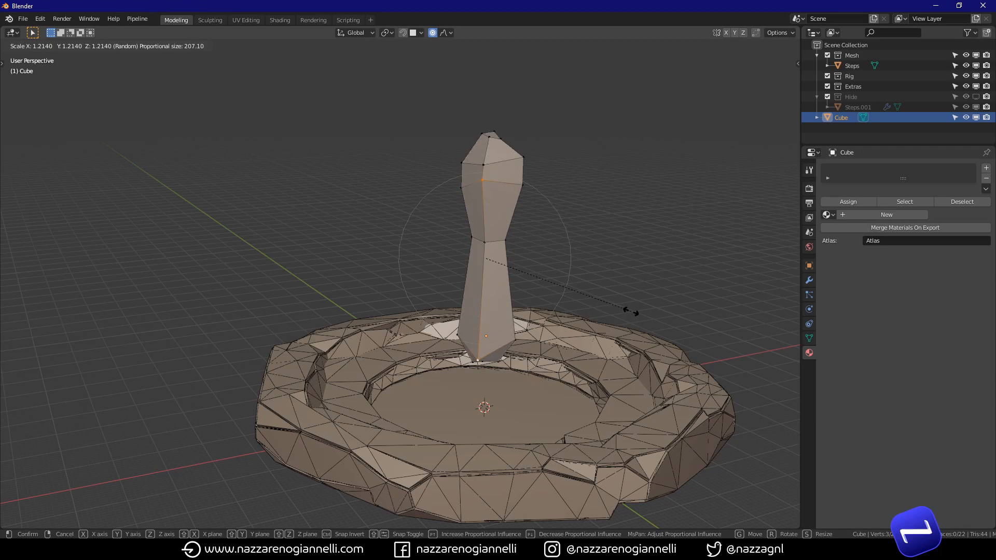
scroll(633, 319, "down", 5)
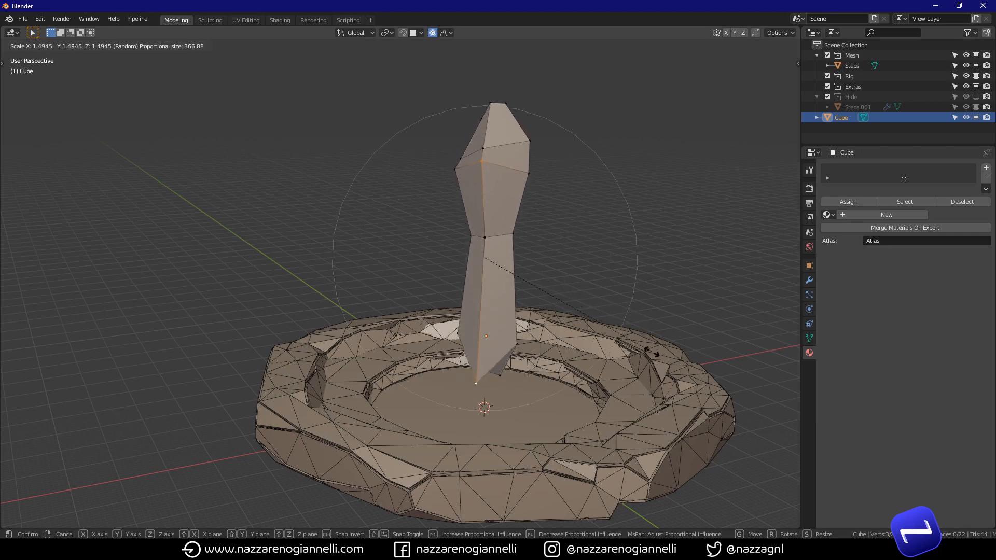
scroll(648, 352, "down", 2)
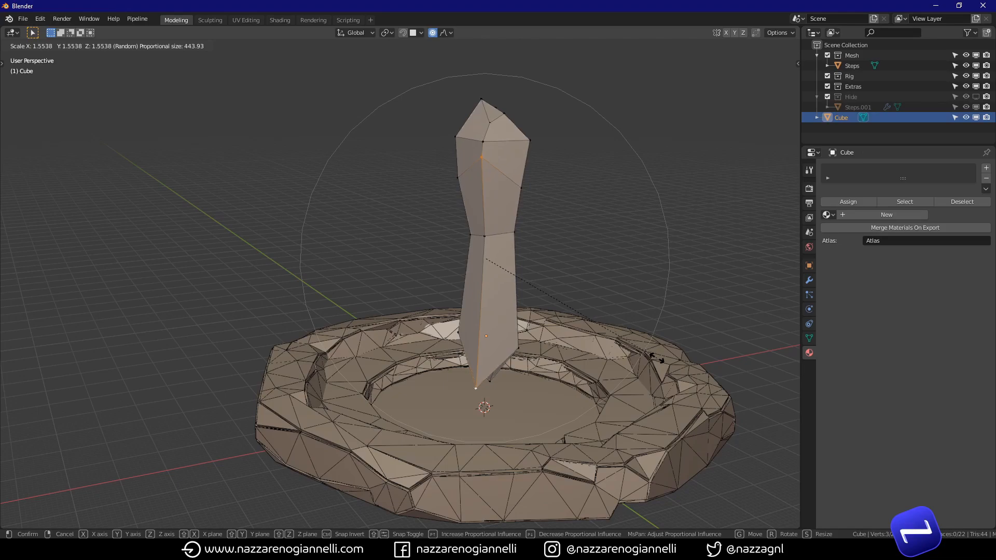
left_click(570, 333)
middle_click_drag(569, 334, 676, 331)
key("Tab")
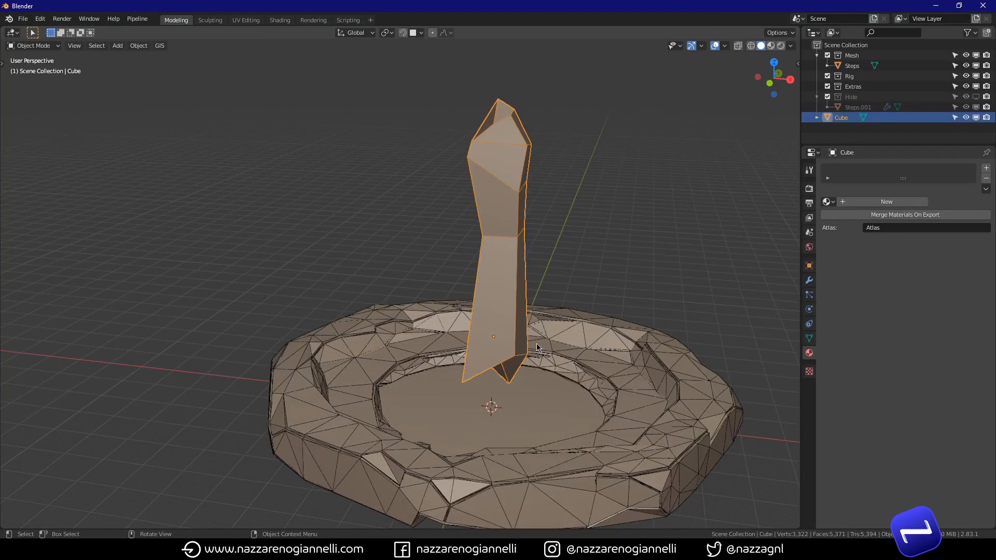
- Check the pillar's transform values and apply all its transforms
middle_click_drag(536, 344, 548, 346)
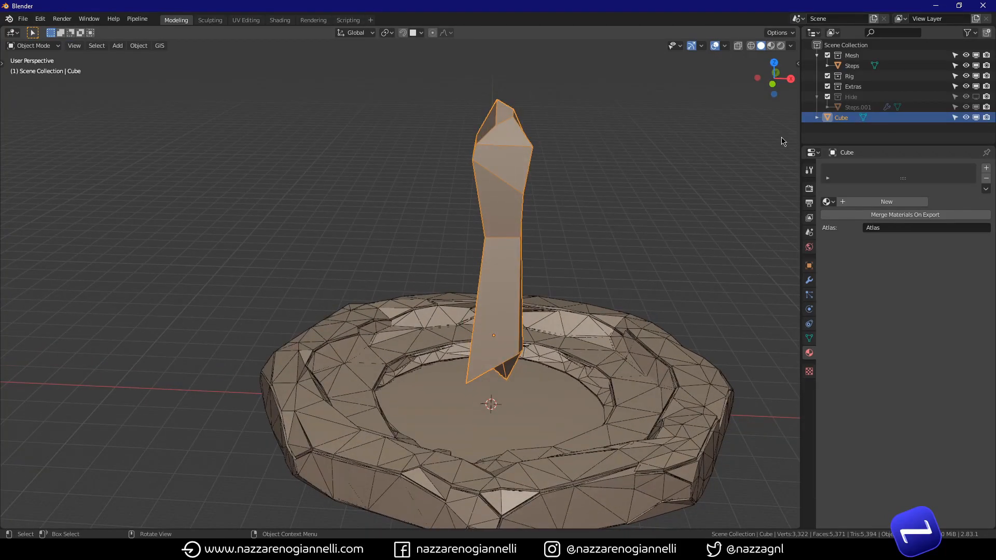
key("n")
left_click(794, 101)
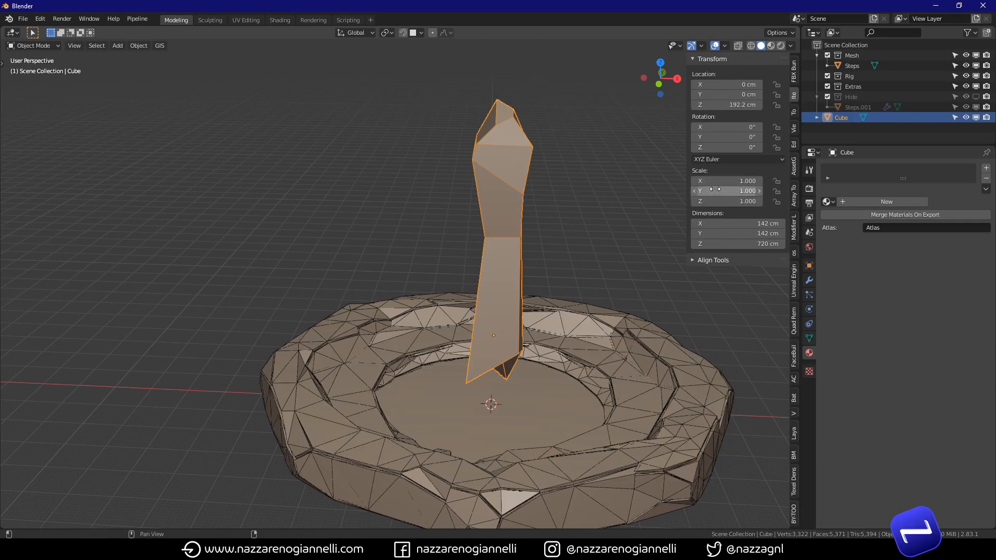
middle_click_drag(560, 310, 545, 308)
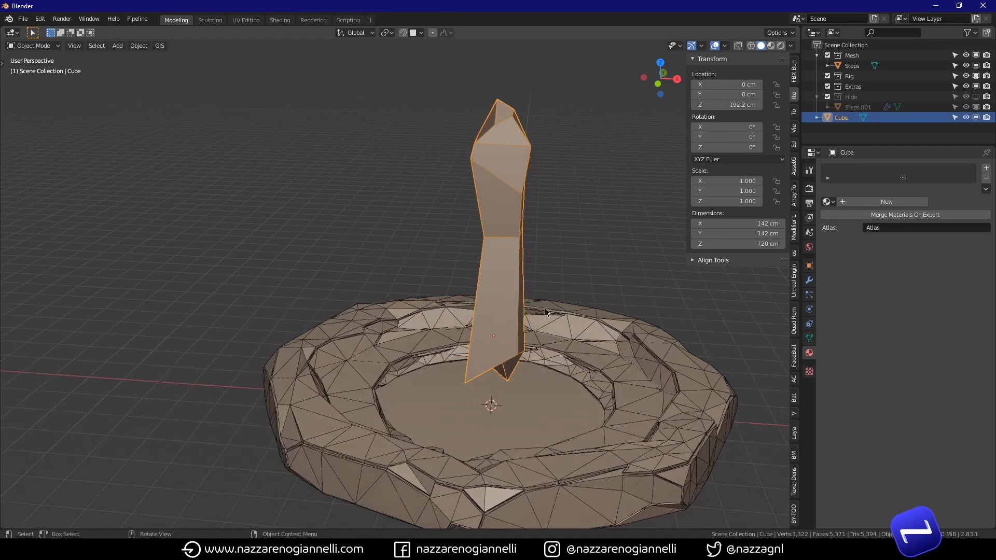
key("ctrl+a")
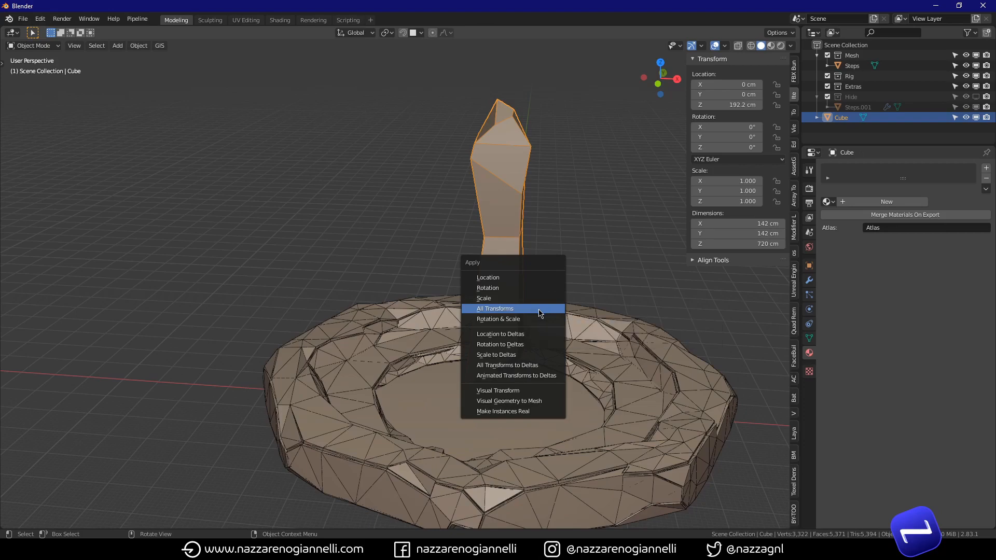
left_click(540, 309)
middle_click_drag(545, 306, 521, 328)
middle_click_drag(519, 330, 531, 328)
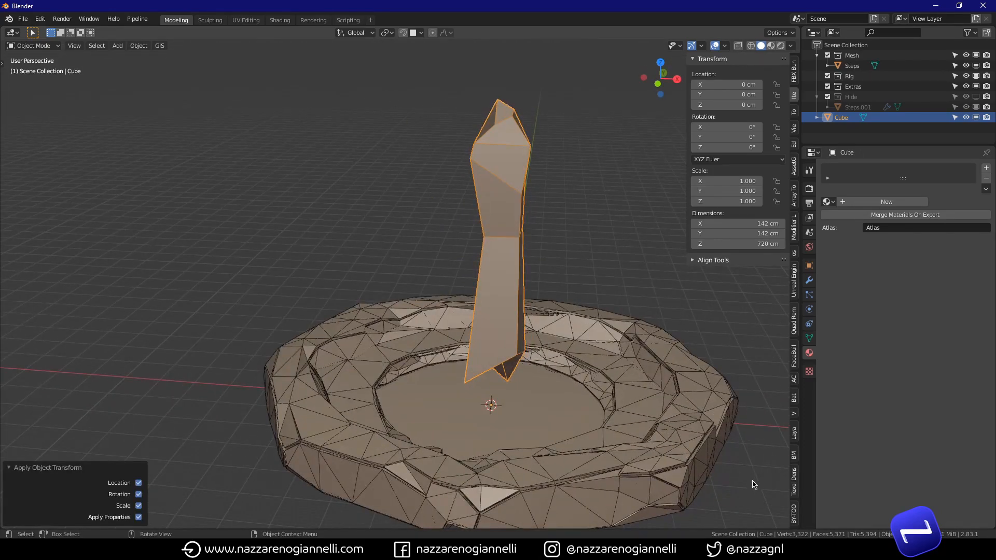
- Apply the BY-GEN Hard Surface Skin style to the pillar and remove its Skin modifier
left_click(794, 515)
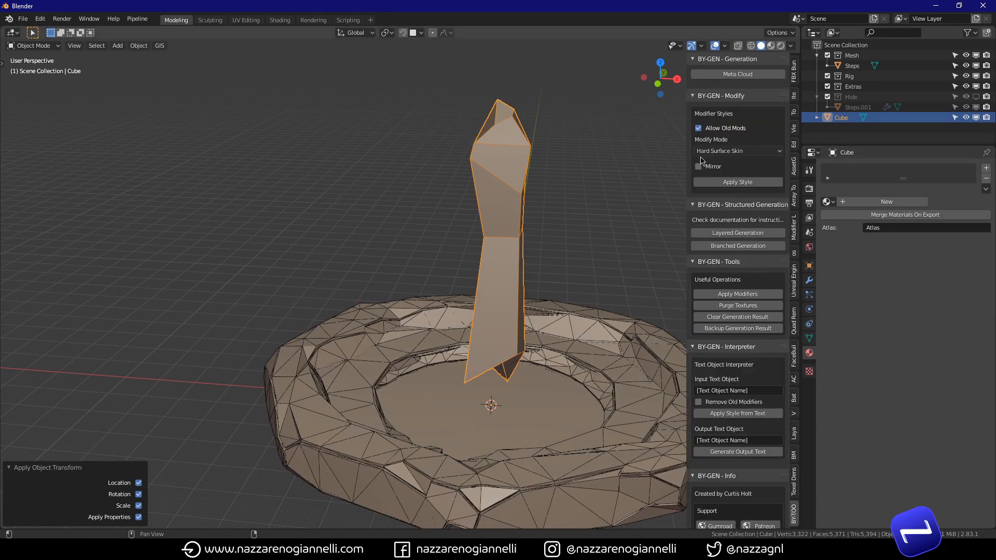
left_click(739, 181)
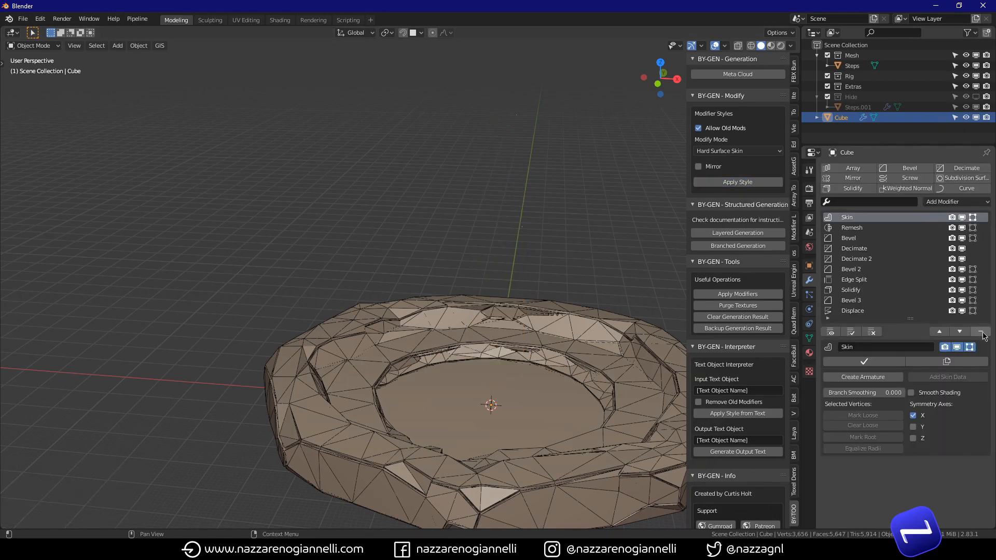
left_click(981, 332)
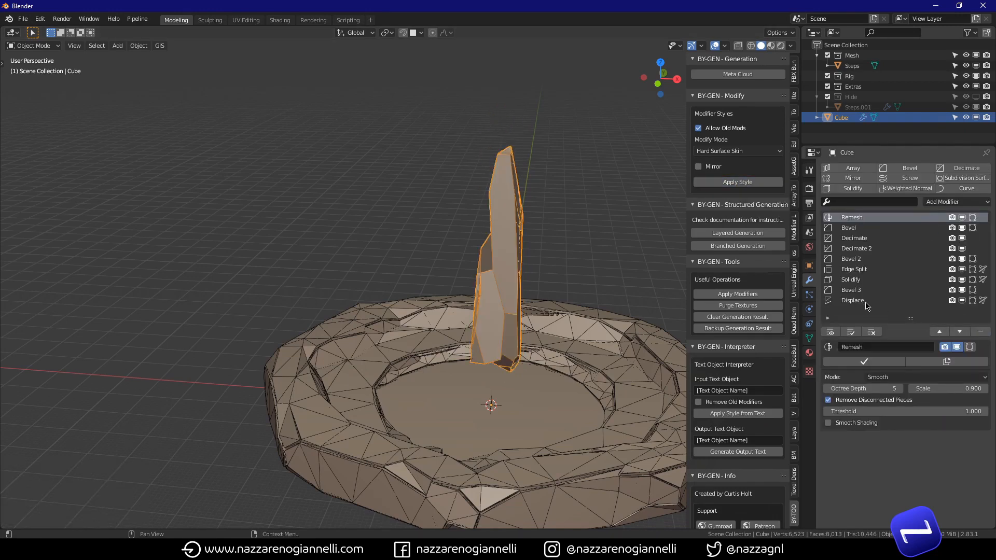
- Set the thickness of the pillar's Solidify modifier to -5.54 cm and inspect the resulting grooves
left_click(851, 280)
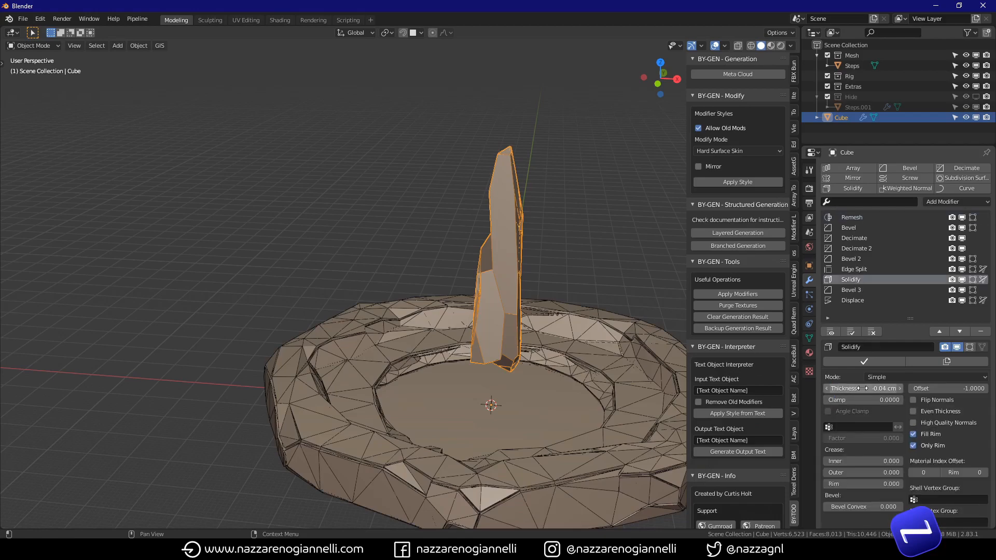
mouse_move(862, 389)
left_mouse_down()
mouse_move(888, 389)
mouse_move(870, 388)
left_mouse_up()
middle_click_drag(501, 270, 530, 273)
scroll(530, 273, "up", 8)
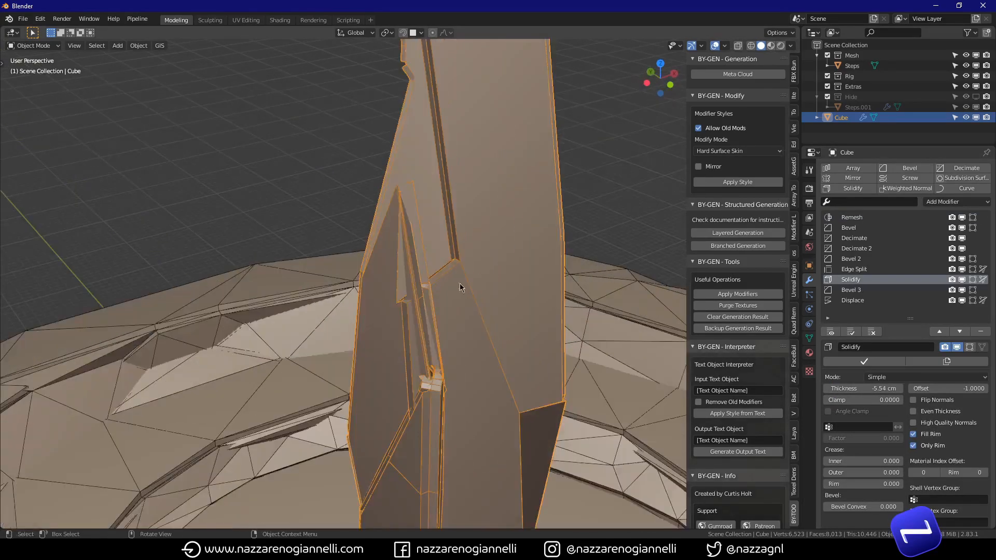
mouse_move(459, 283)
middle_mouse_down()
mouse_move(463, 243)
mouse_move(447, 266)
mouse_move(456, 265)
middle_mouse_up()
scroll(458, 272, "down", 4)
scroll(457, 272, "down", 5)
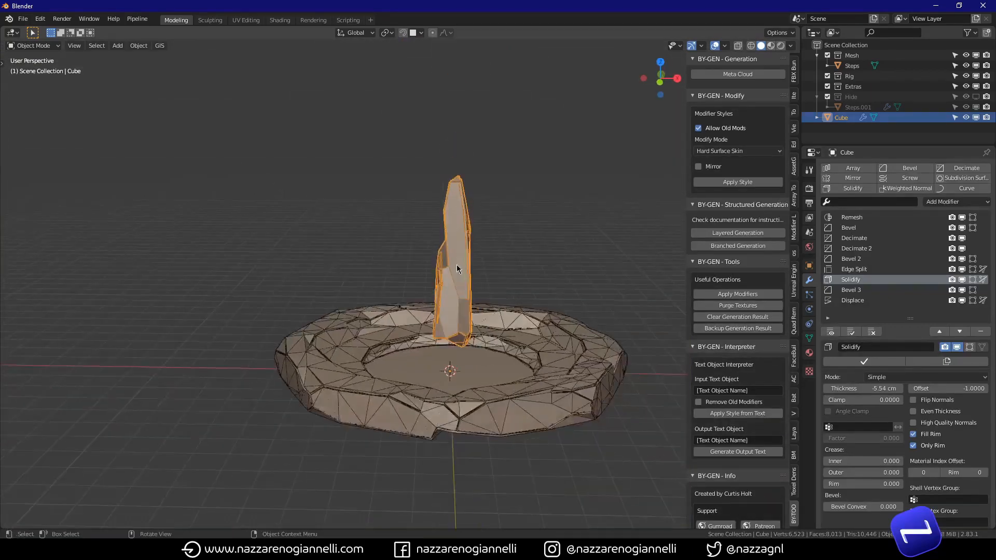
- Convert the pillar with all its modifiers into a plain mesh
left_click(139, 46)
mouse_move(177, 322)
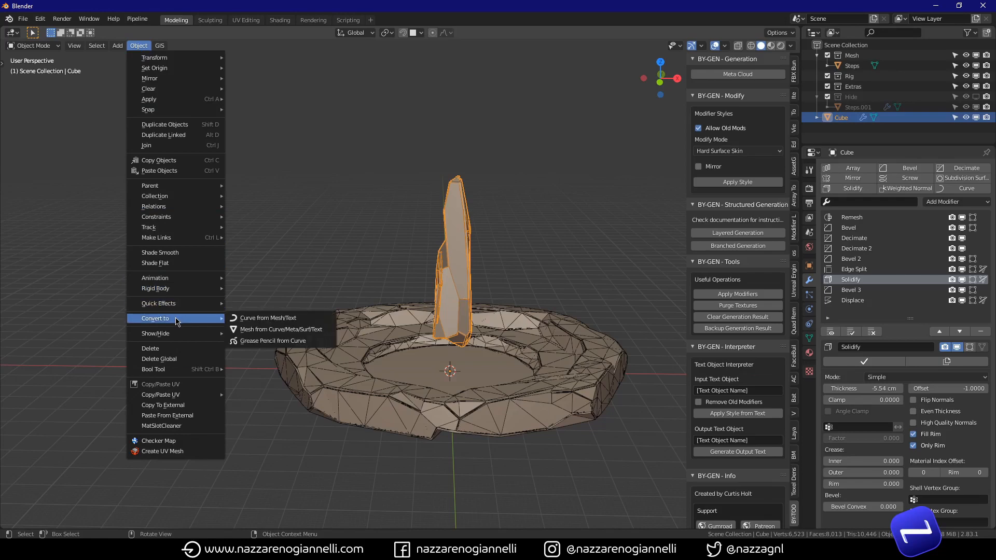
left_click(266, 331)
middle_click_drag(430, 322, 449, 333)
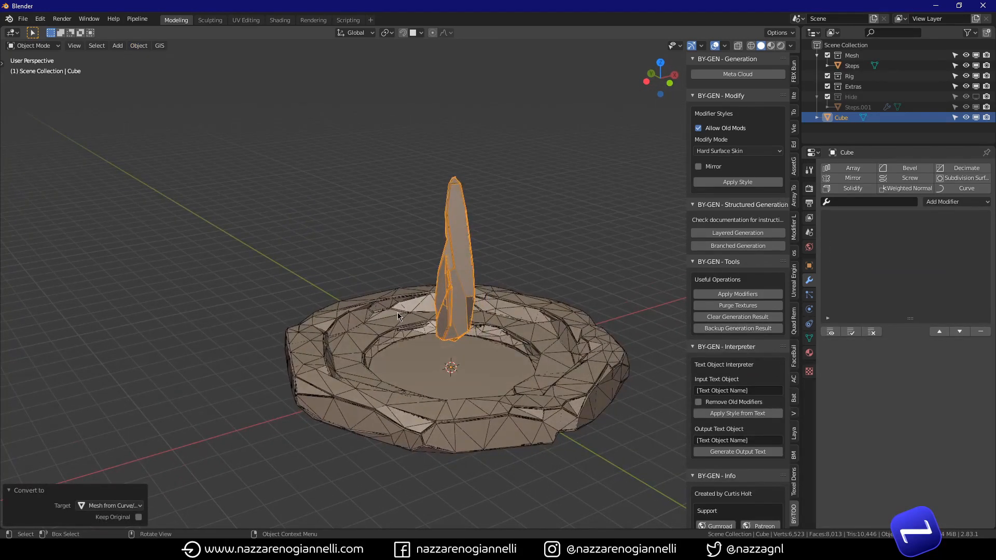
- Unwrap the entire pillar mesh using Smart UV Project with an angle limit of 66 and review its UV layout
key("Tab")
key("a")
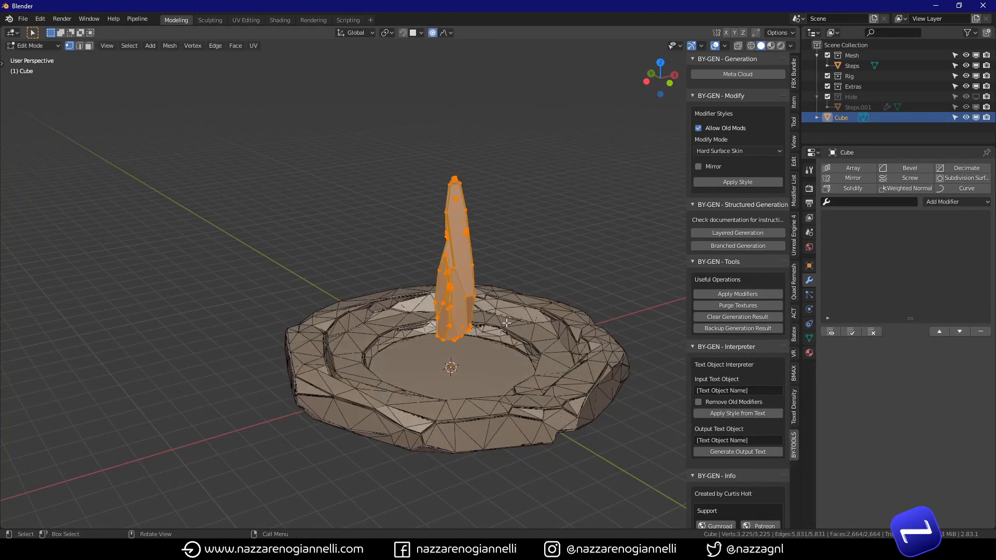
key("u")
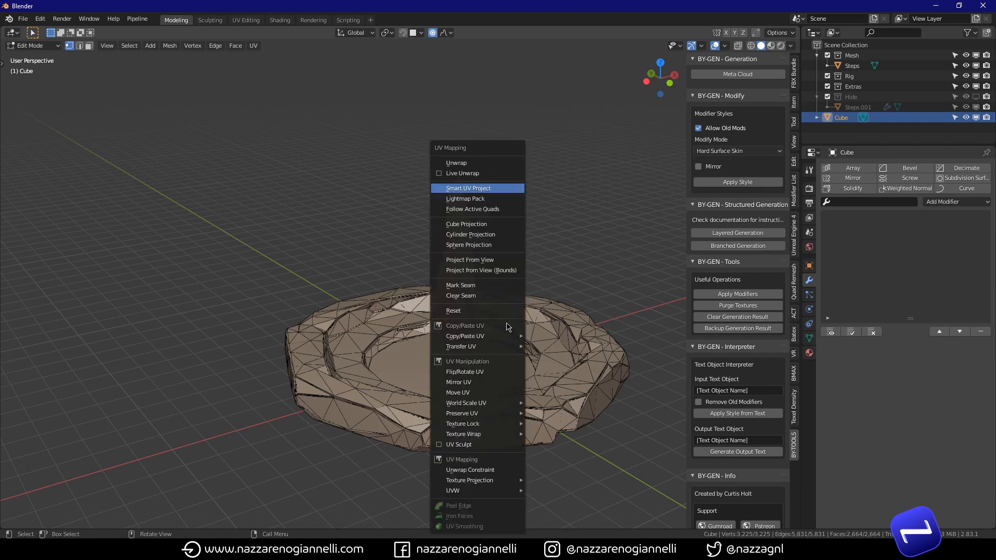
left_click(461, 194)
left_click(460, 274)
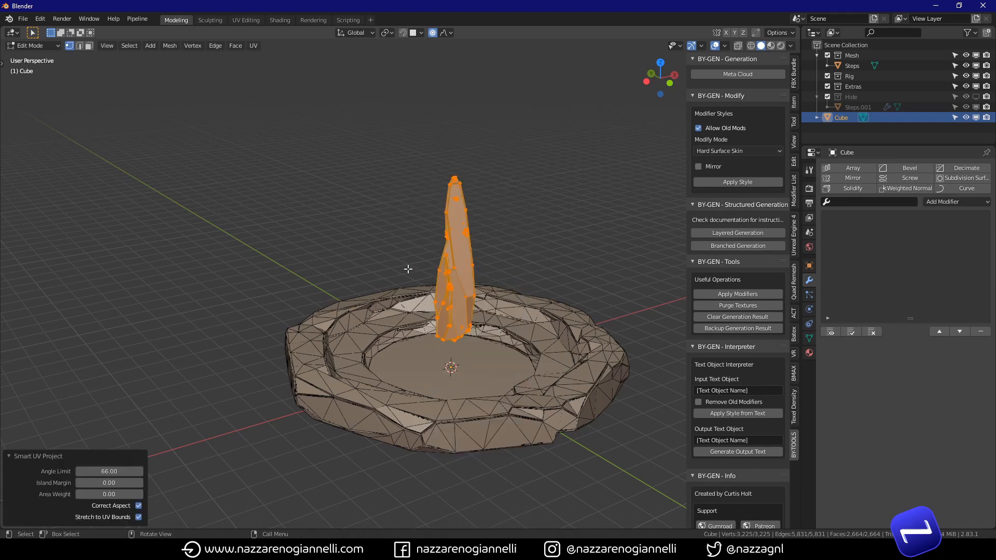
left_click(246, 20)
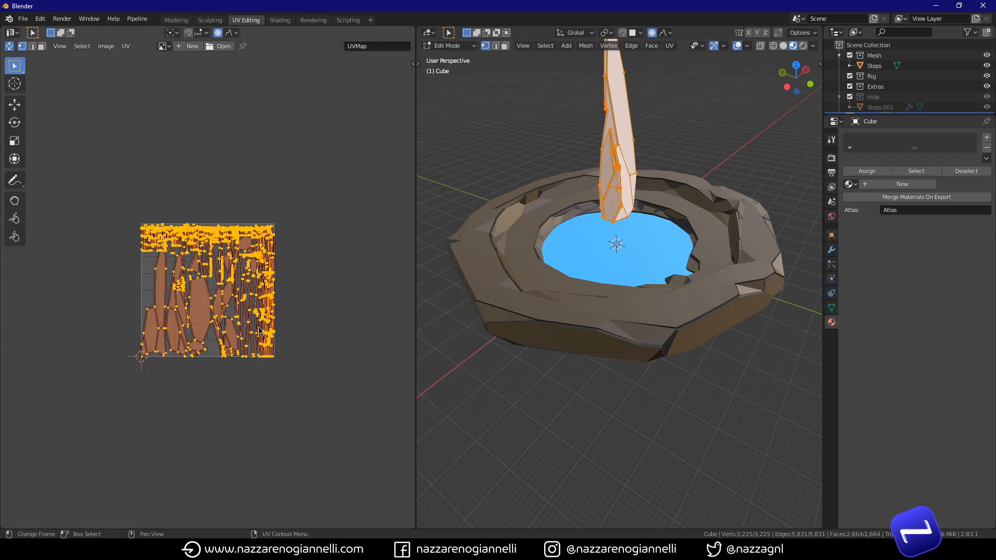
scroll(250, 294, "up", 5)
scroll(243, 286, "down", 1)
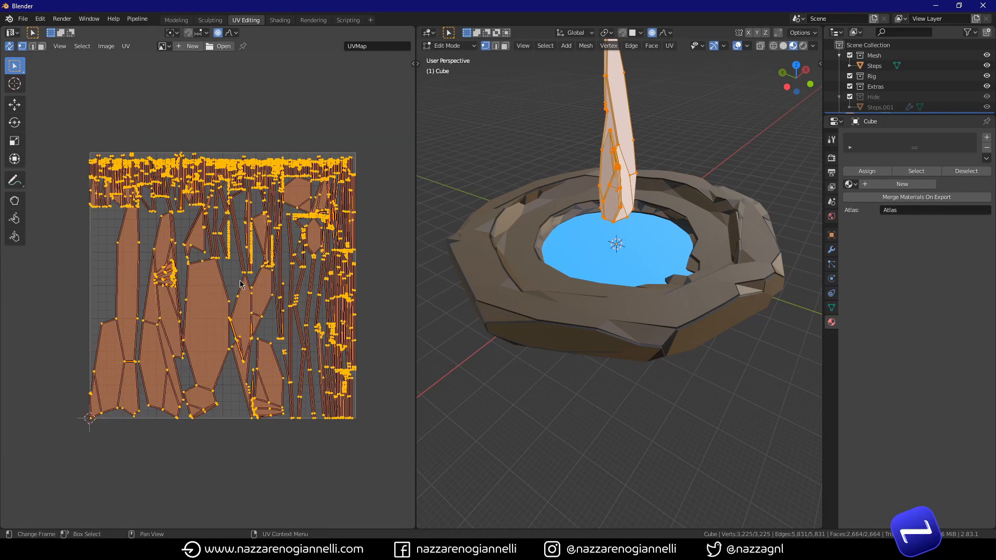
left_click(175, 21)
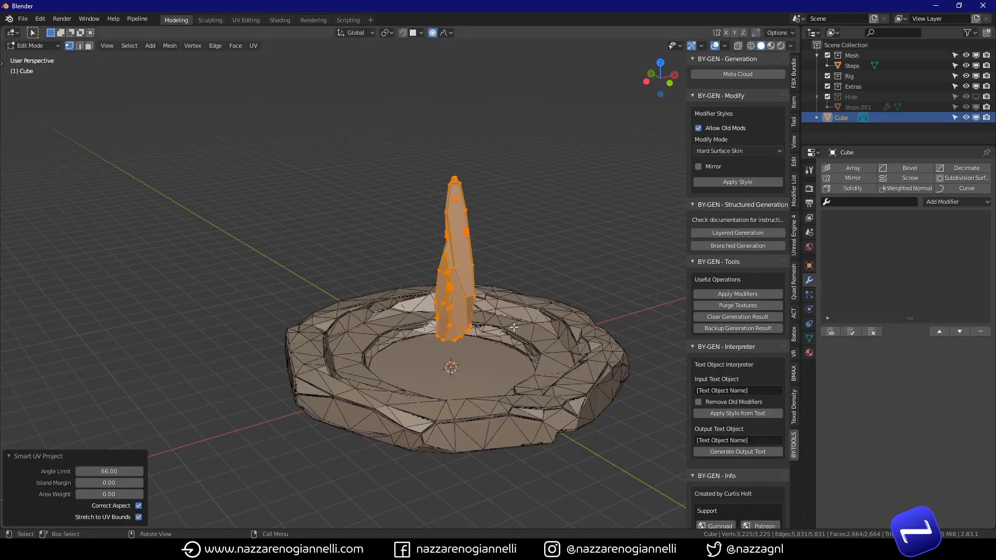
key("Tab")
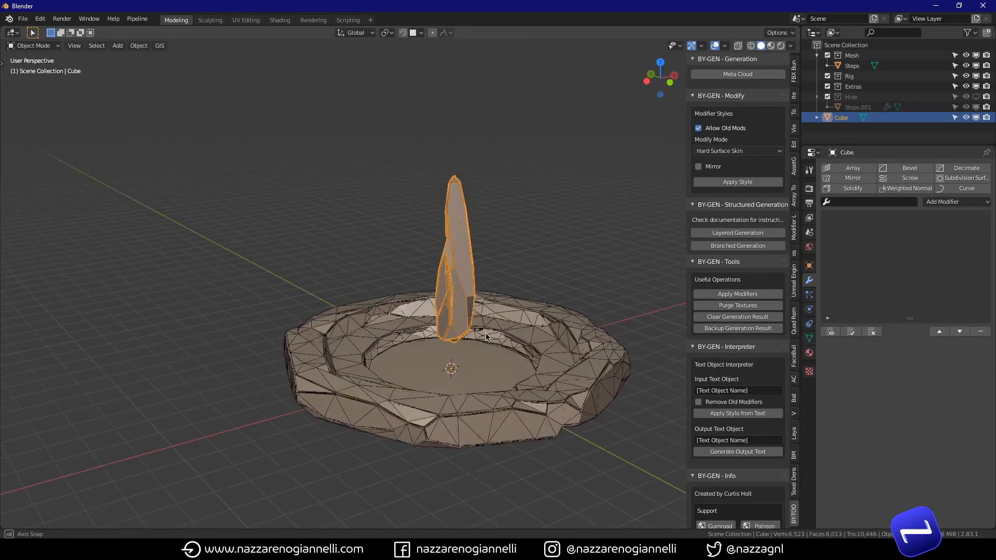
- Add two material slots to the pillar and assign the existing Rocks01 and Rocks02 materials to them
mouse_move(553, 292)
middle_mouse_down()
mouse_move(543, 294)
mouse_move(563, 296)
middle_mouse_up()
scroll(654, 282, "up", 3)
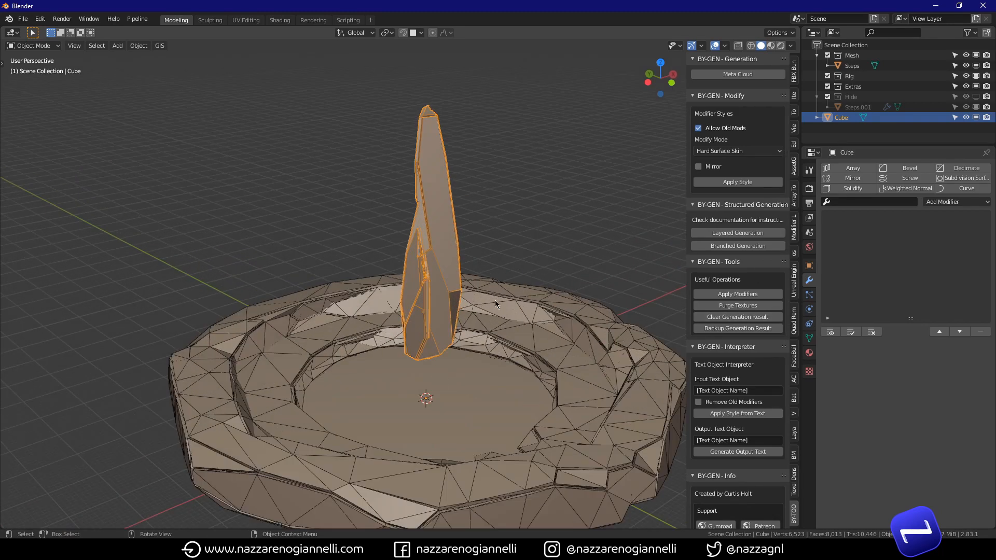
left_click(809, 353)
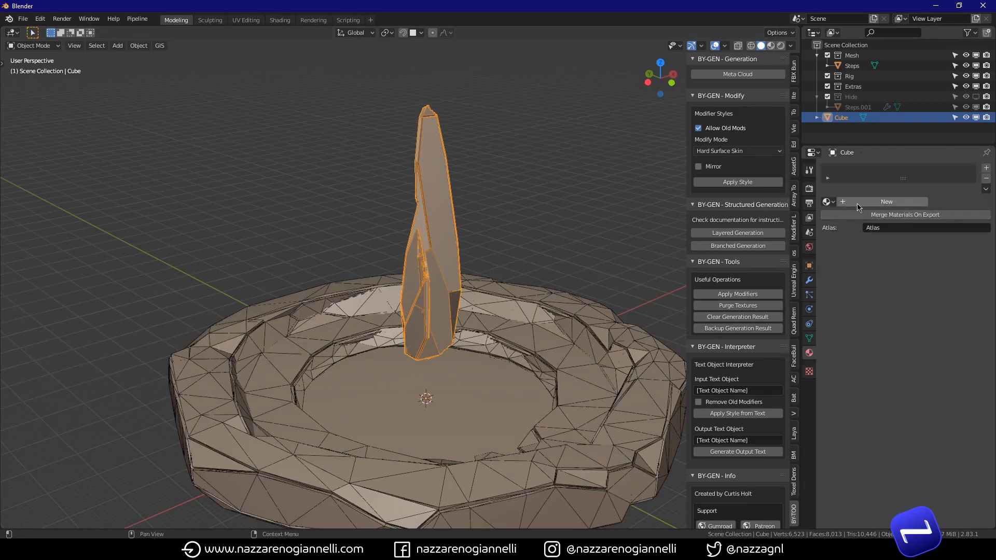
left_click(986, 169)
left_click(828, 202)
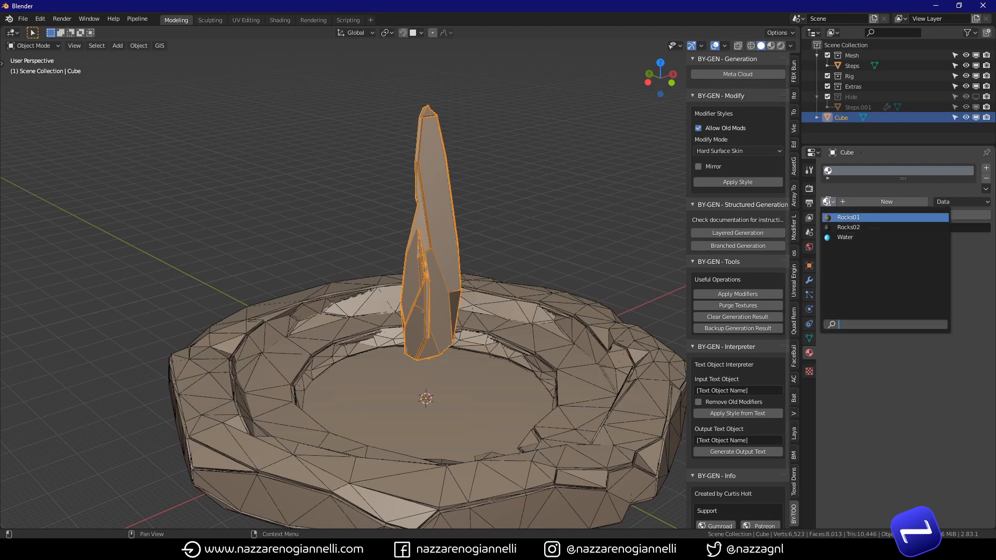
left_click(853, 219)
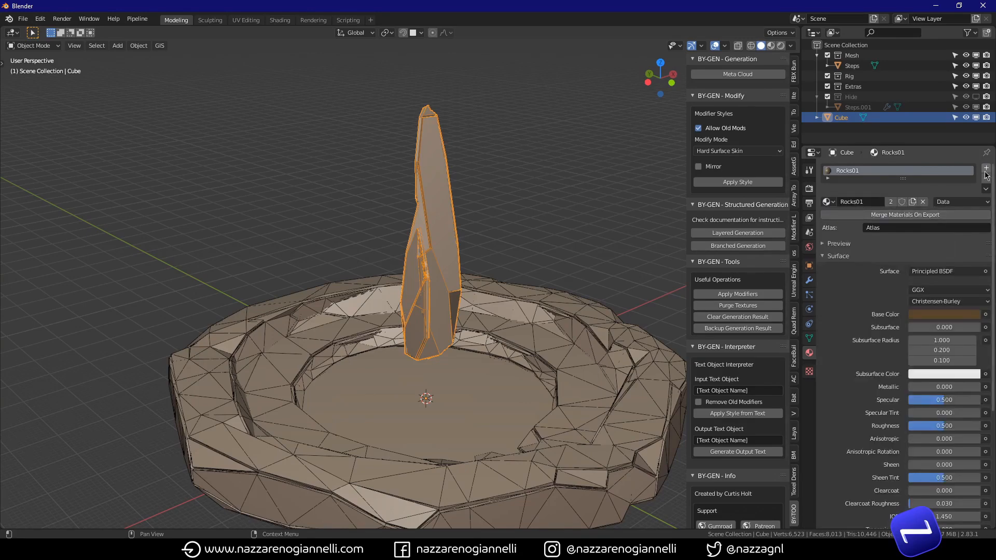
left_click(986, 169)
left_click(828, 225)
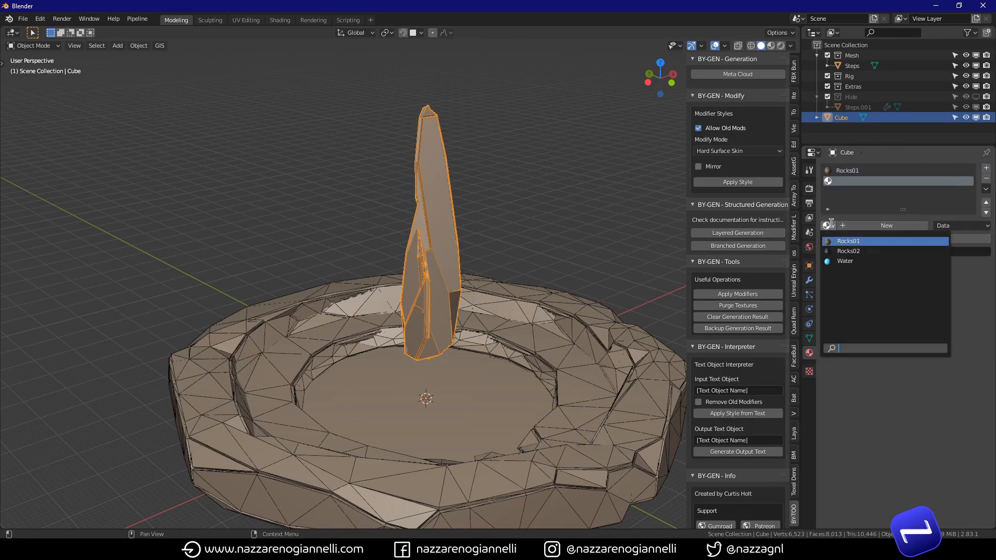
left_click(866, 253)
- Select a face inside the pillar's groove and extend the selection to faces similar by area, using Less comparison with a 0.010 threshold
middle_click_drag(399, 277, 378, 273)
key("Tab")
scroll(441, 293, "up", 5)
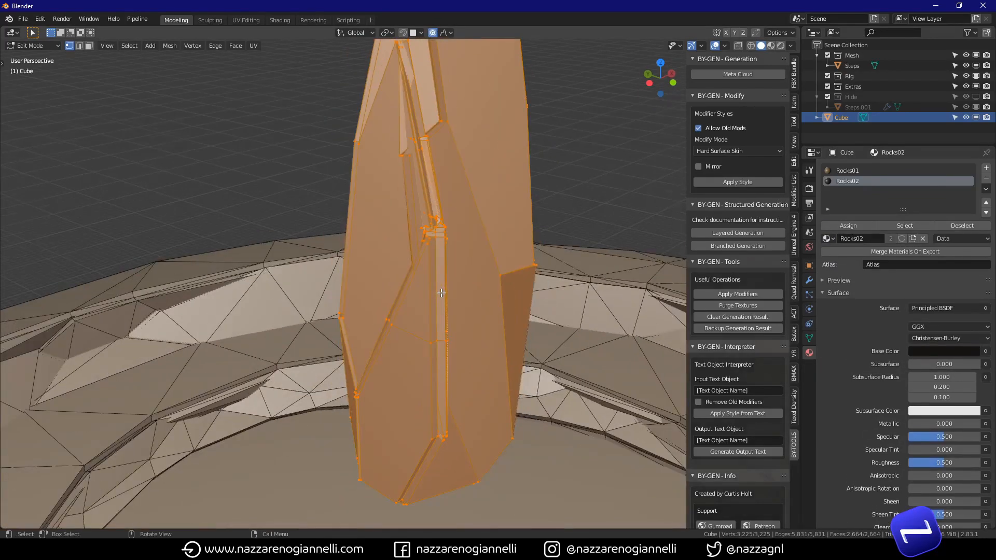
key("3")
left_click(435, 301)
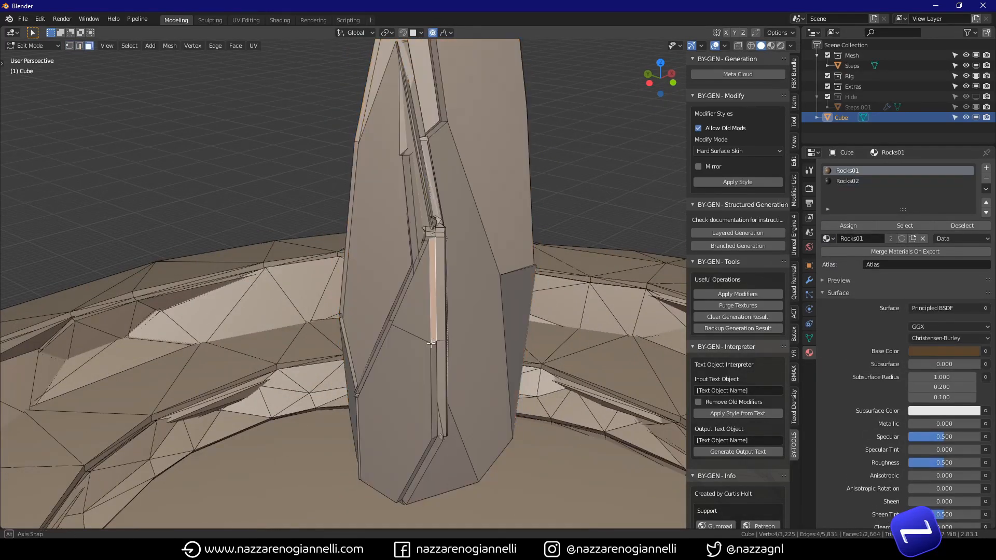
middle_click_drag(436, 301, 464, 374)
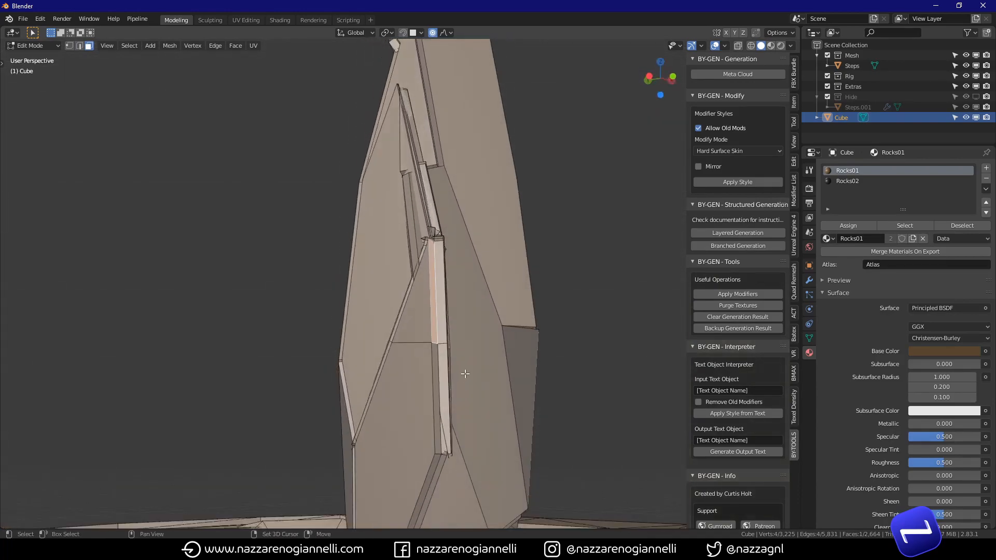
left_click(129, 45)
mouse_move(166, 163)
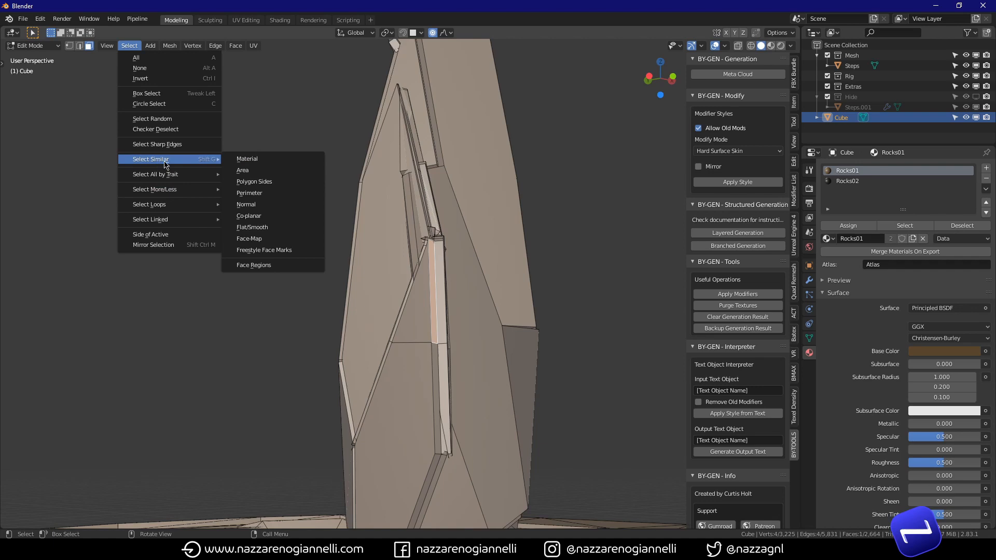
left_click(254, 172)
- Assign the Rocks02 material to the selected pillar faces and check the result in object mode with material preview shading
middle_click_drag(367, 243, 415, 223)
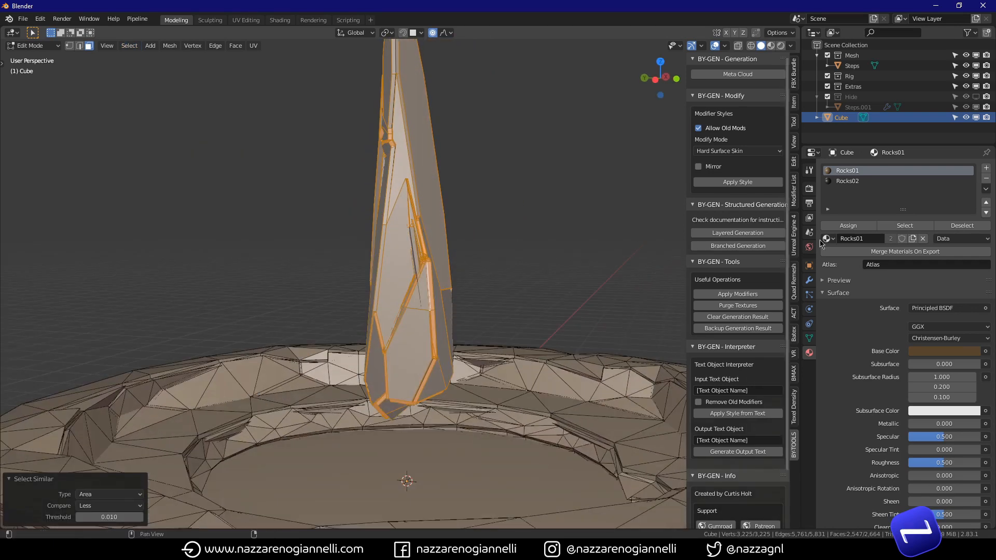
left_click(847, 181)
left_click(844, 229)
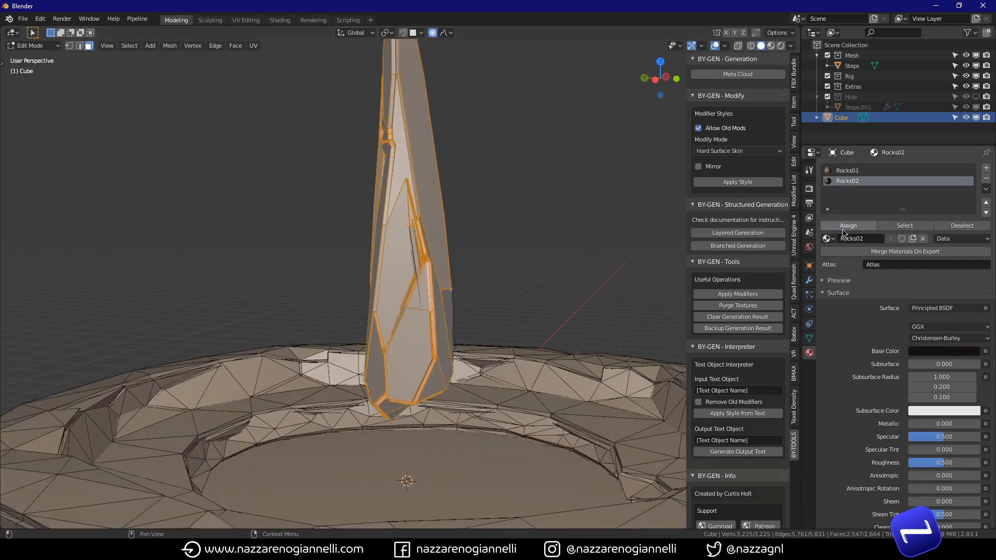
mouse_move(523, 246)
middle_mouse_down()
mouse_move(538, 258)
mouse_move(479, 286)
mouse_move(393, 300)
middle_mouse_up()
key("Tab")
key("z")
left_click(477, 291)
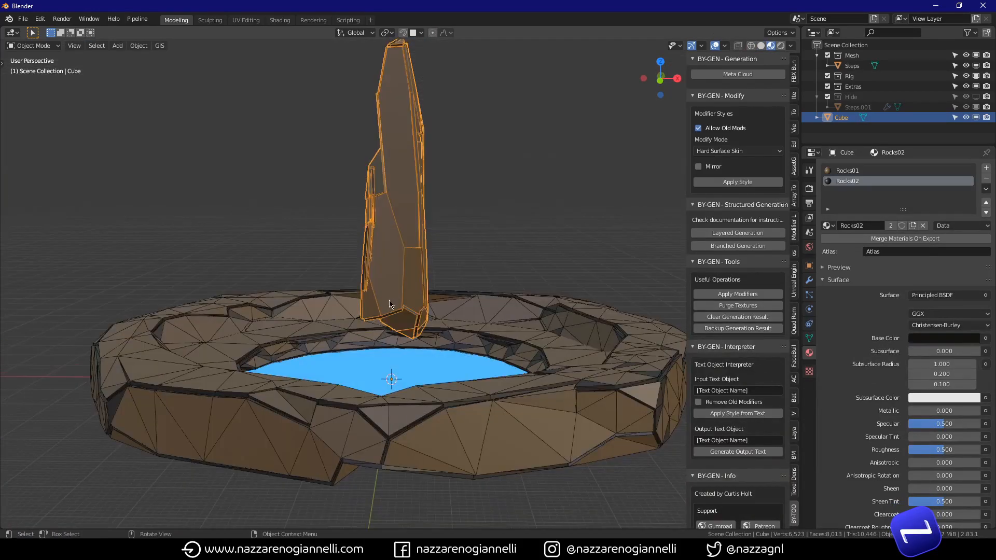
- Add an armature at the world origin, scale its bone up to about 188 cm tall, and apply all its transforms
key("KP_1")
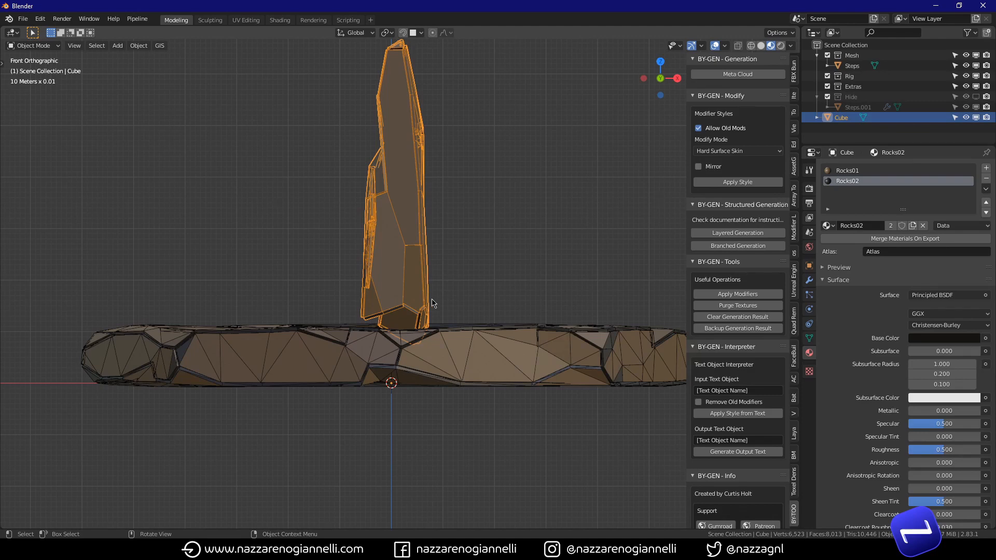
key("shift+a")
mouse_move(433, 303)
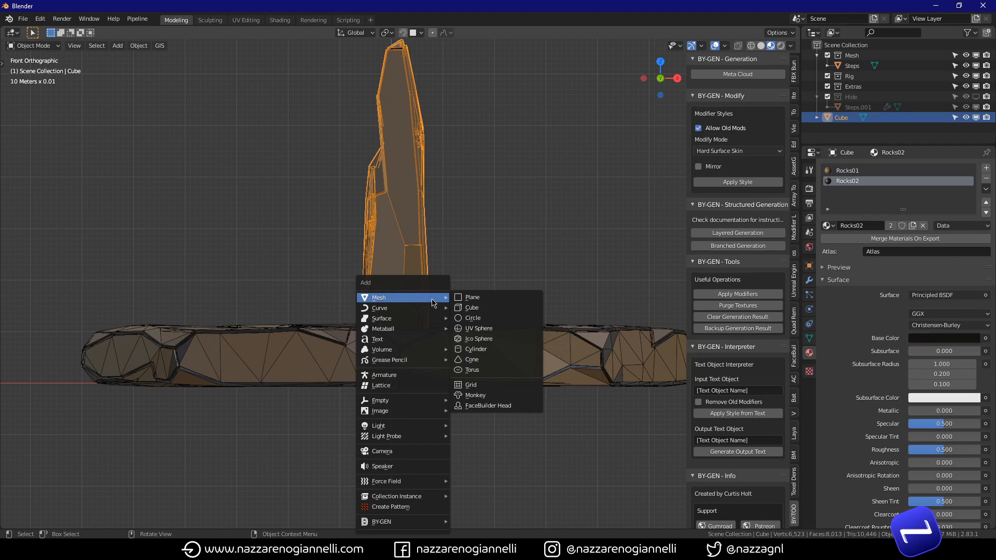
left_click(398, 375)
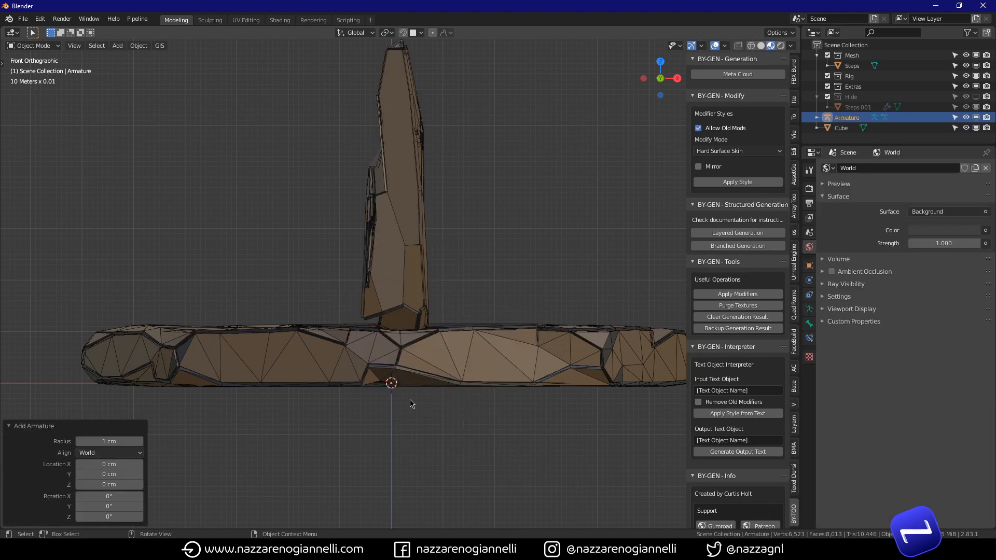
key("alt+z")
middle_click_drag(397, 375, 368, 361, "shift")
key("s")
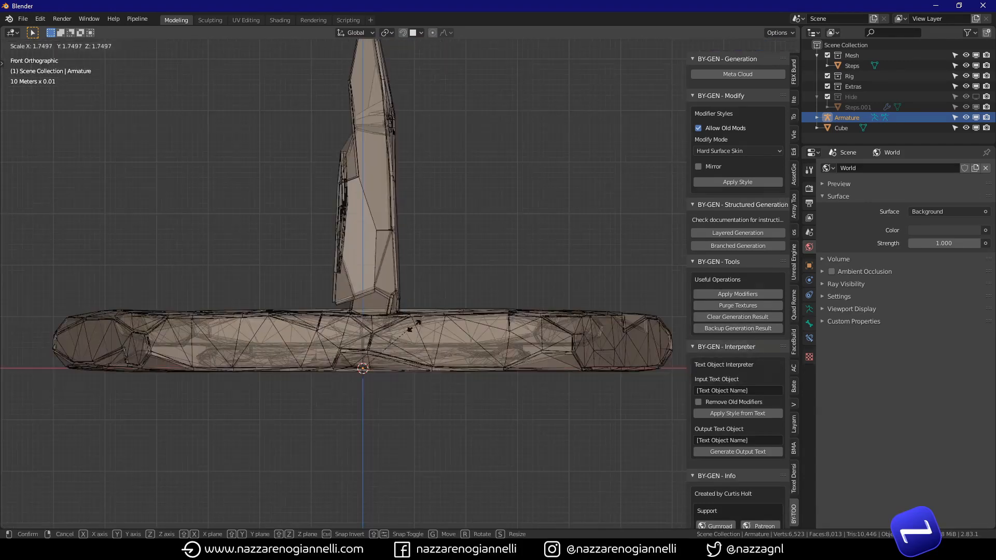
left_click(400, 402)
key("s")
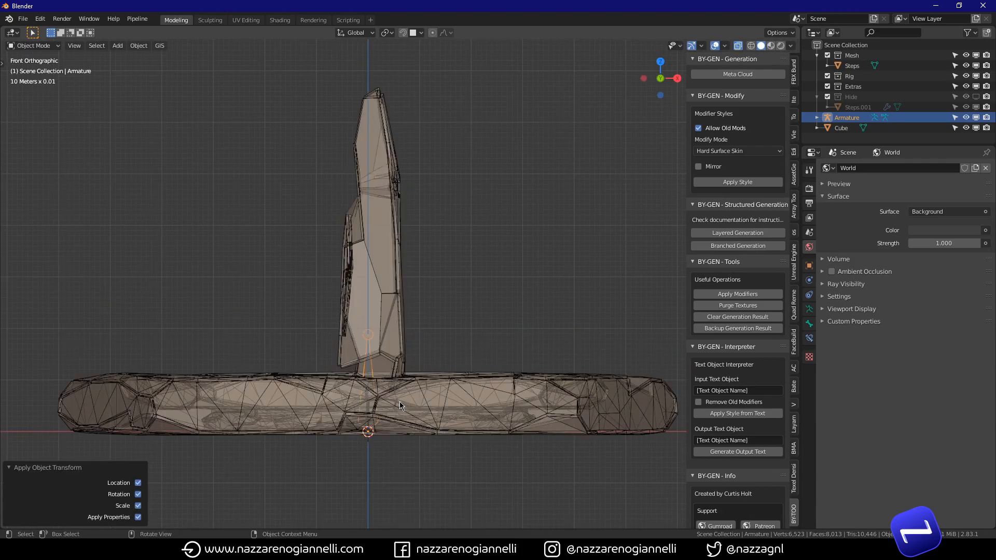
- Move the armature into the middle of the pillar, about 12 cm along X and 223 cm up, and check its placement from above
key("g")
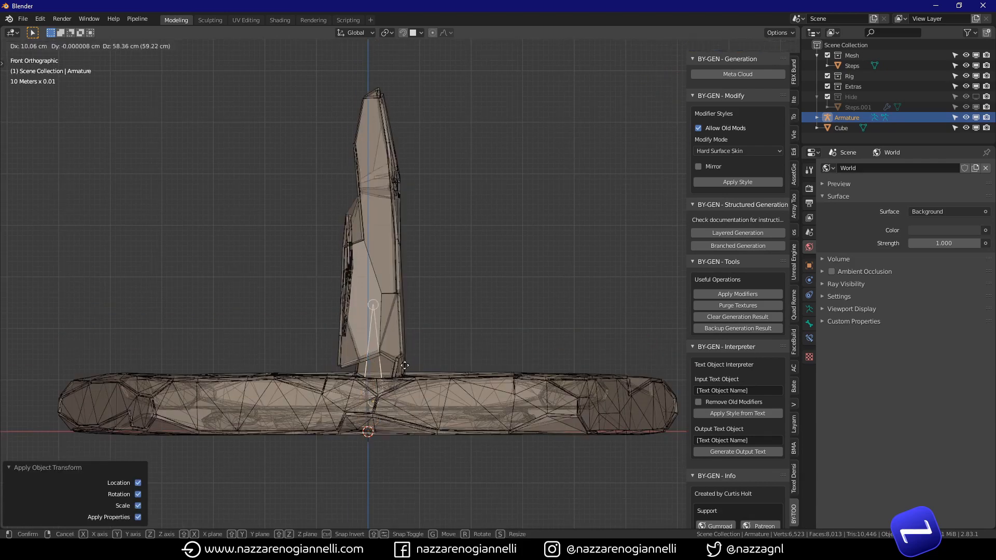
left_click(405, 286)
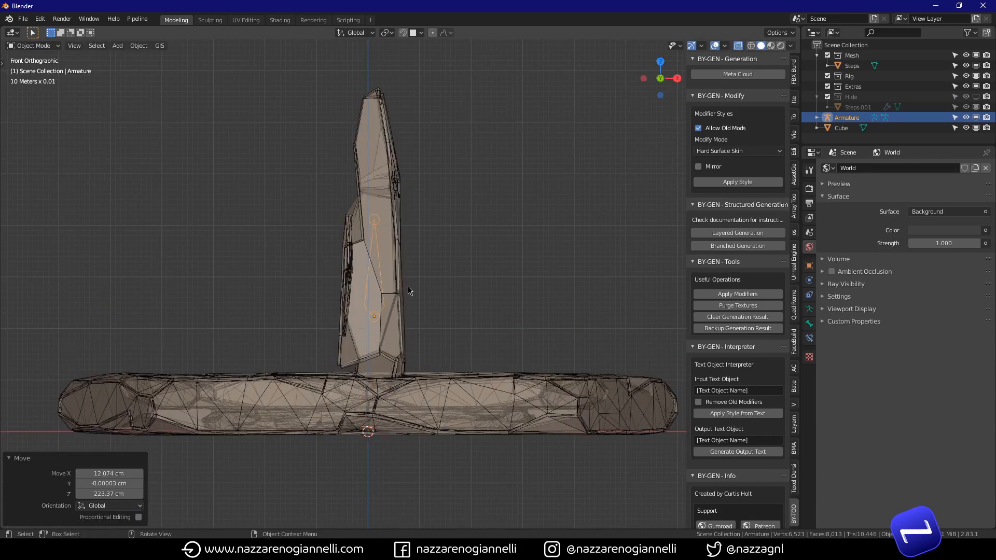
key("KP_7")
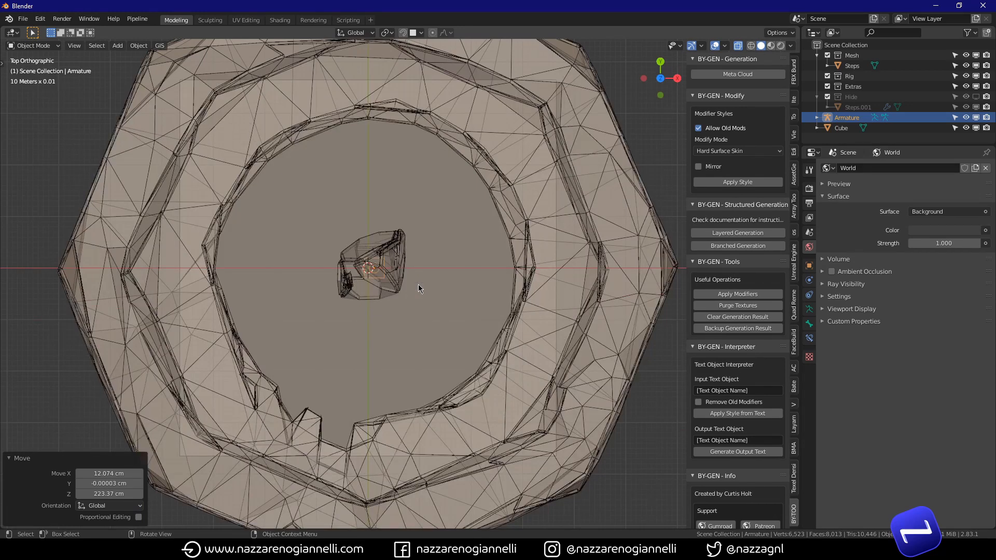
key("KP_1")
middle_click_drag(426, 282, 445, 276, "shift")
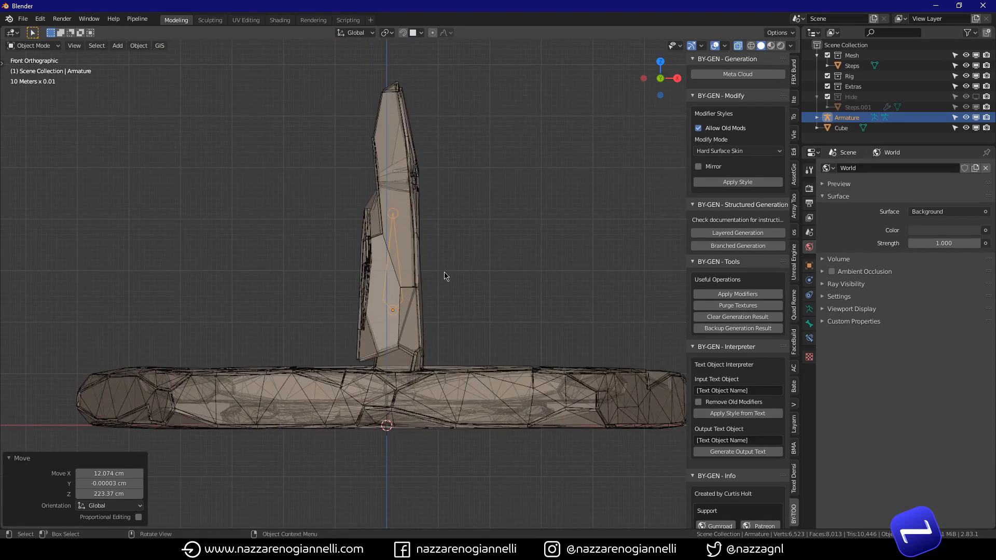
- Parent the stone pillar to the armature with automatic weights
left_click(420, 351)
scroll(405, 332, "up", 6)
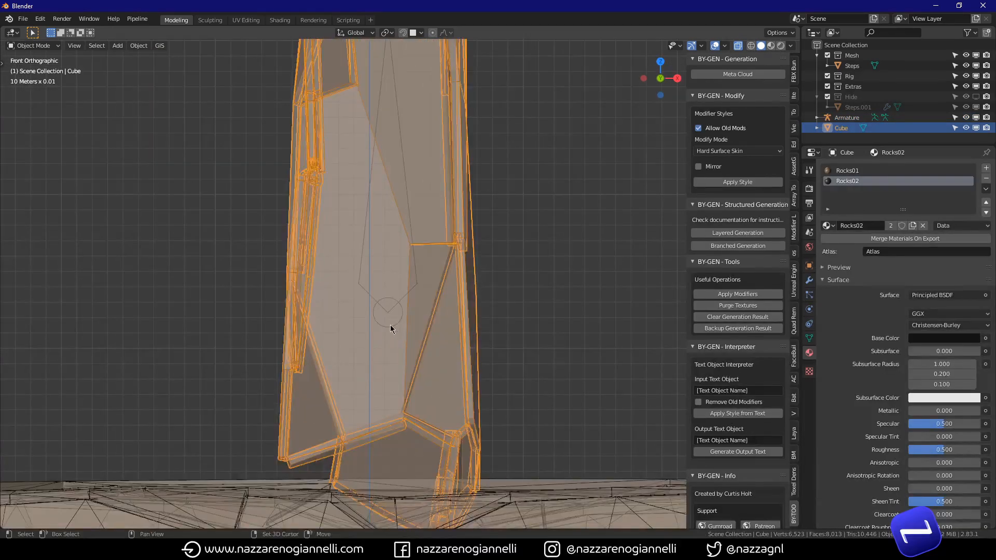
left_click(390, 325, "shift")
key("ctrl+p")
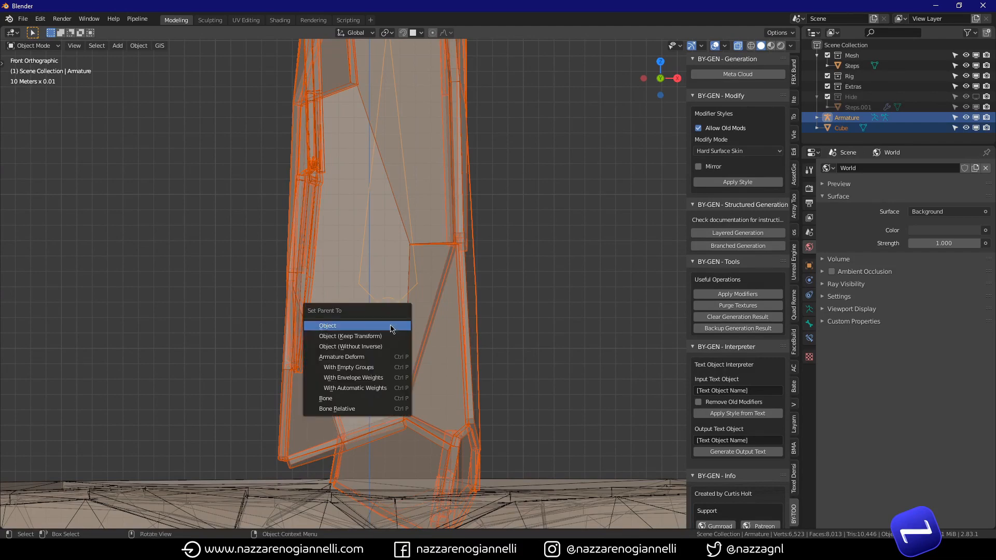
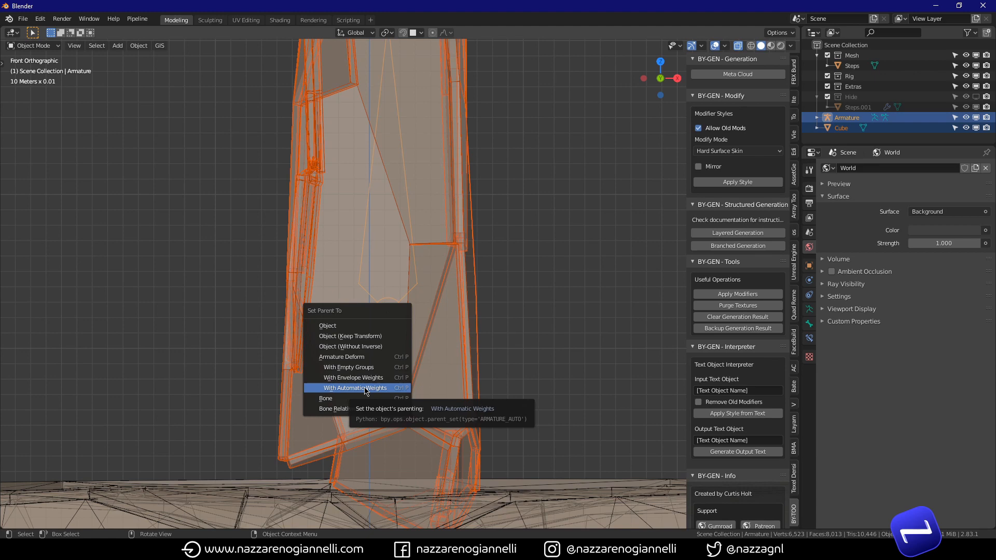
left_click(366, 389)
scroll(424, 353, "down", 4)
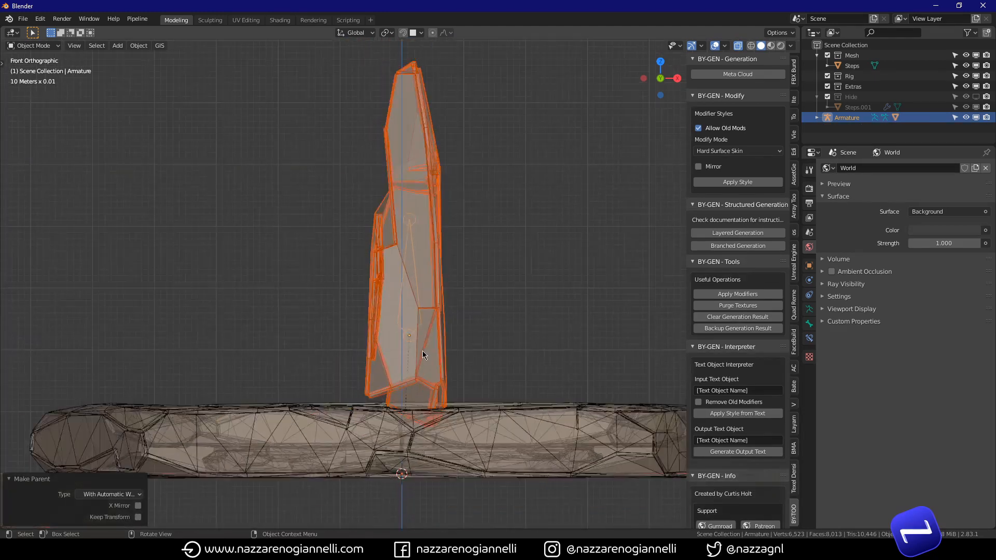
scroll(423, 349, "down", 2)
scroll(424, 350, "up", 1)
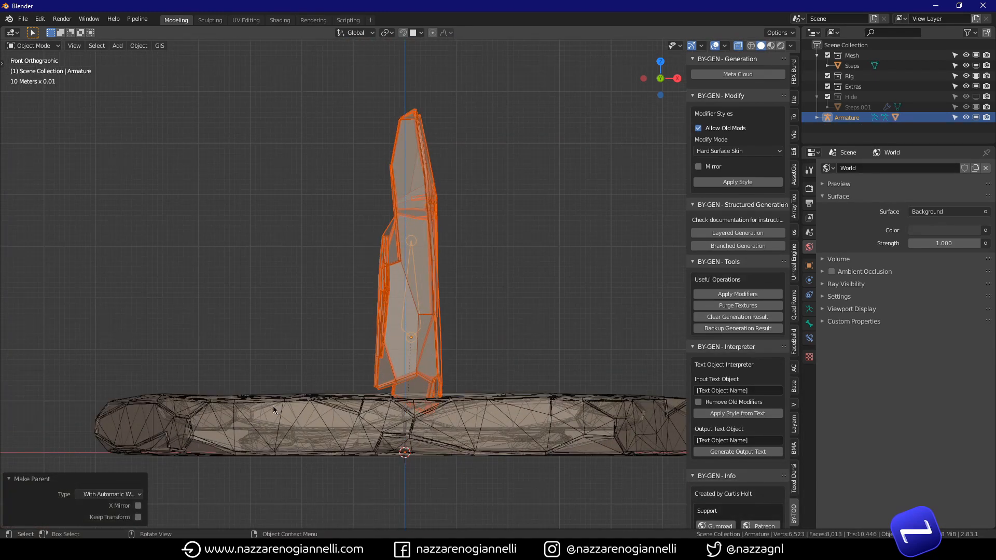
- Split the 3D viewport horizontally and turn the new lower area into a Timeline
left_click(11, 480)
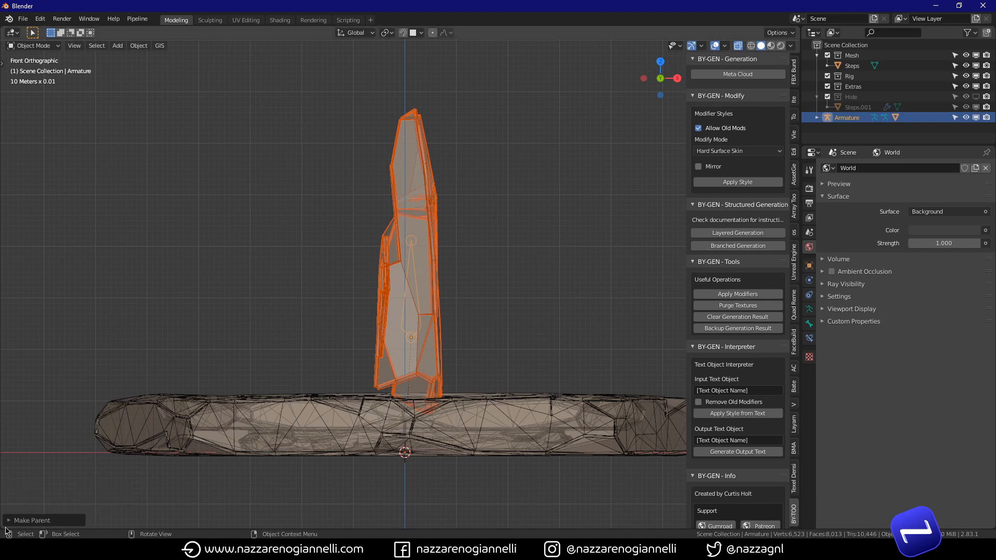
left_click_drag(3, 527, 30, 439)
left_click(12, 447)
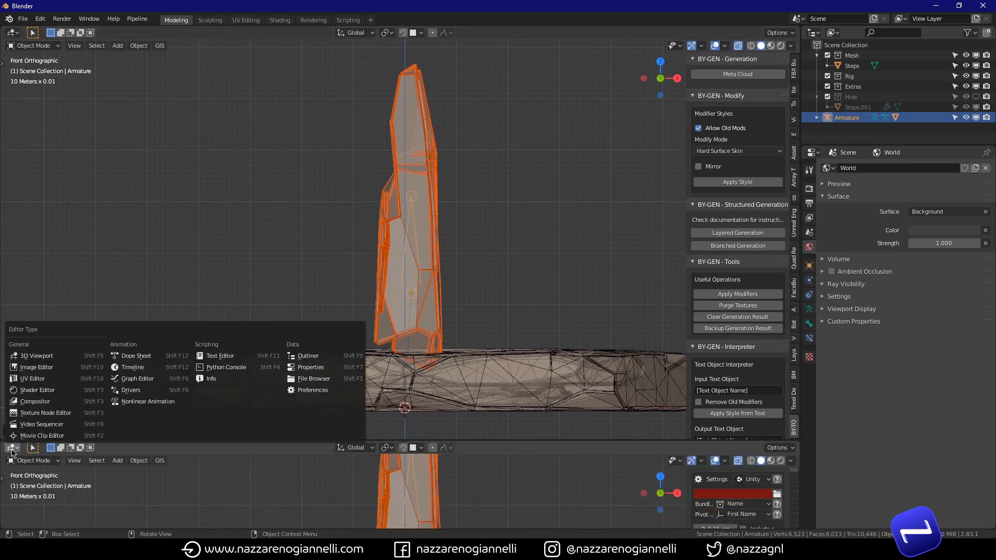
left_click(145, 372)
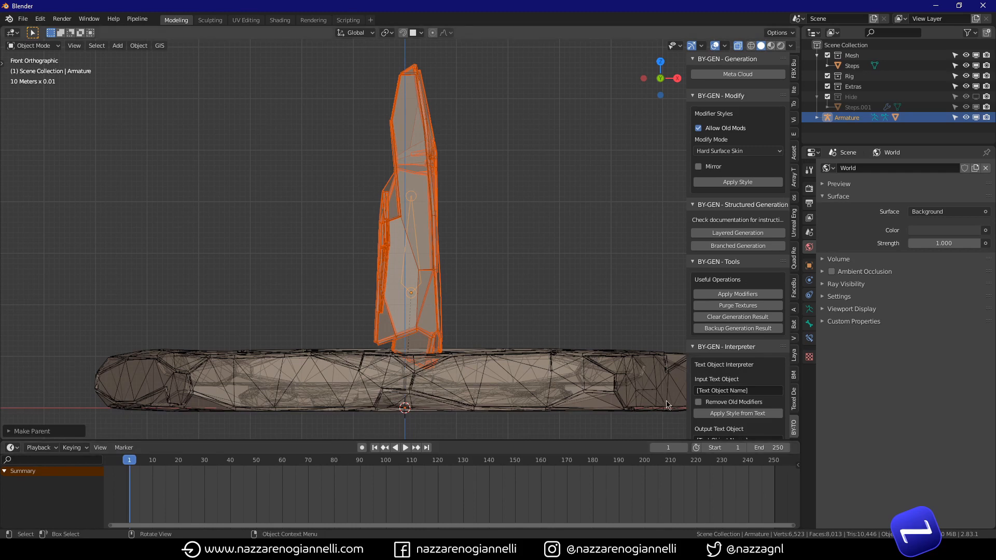
- Keyframe the armature's location and rotation at frame 1
left_click(793, 93)
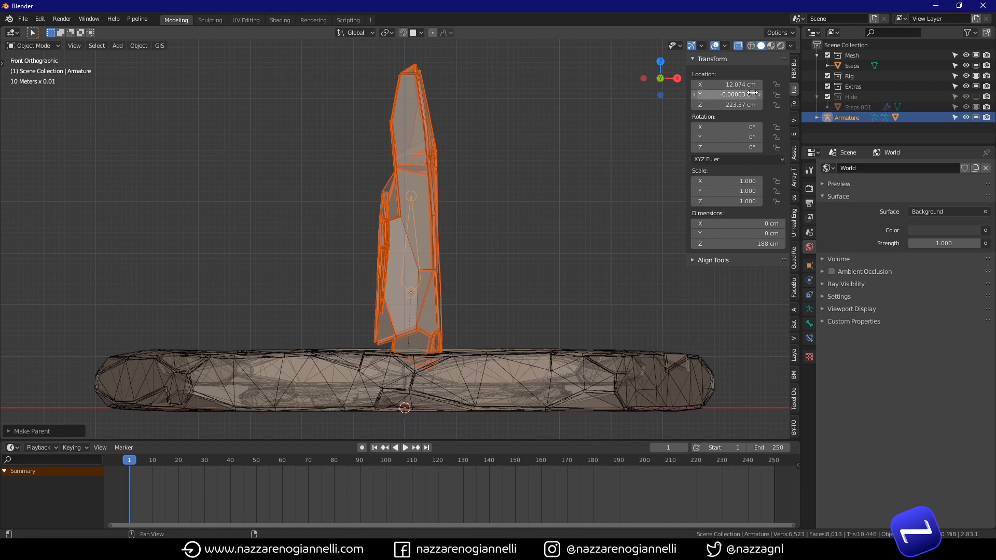
key("i")
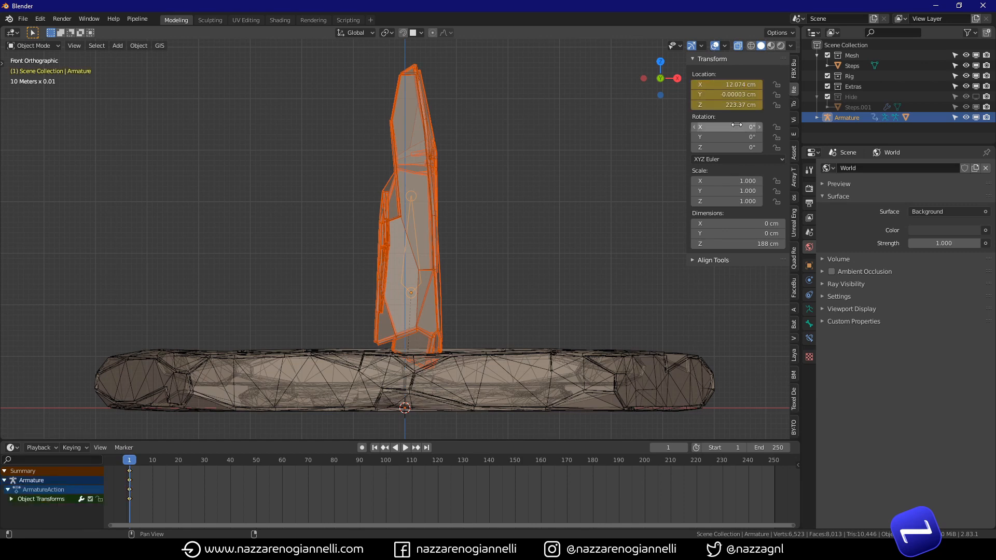
key("i")
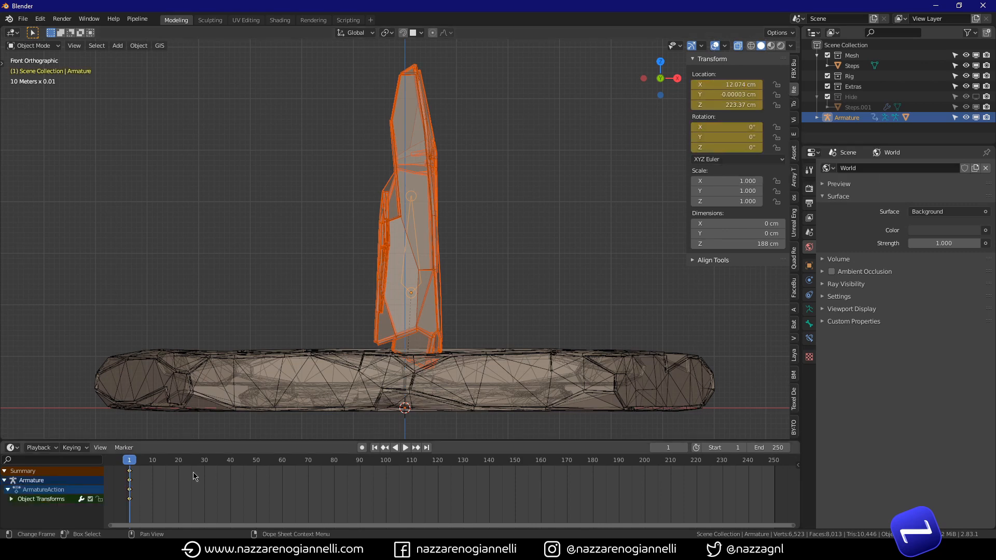
- Keyframe the armature's location and rotation at frame 250 with the Z rotation set to 360°
left_click(427, 447)
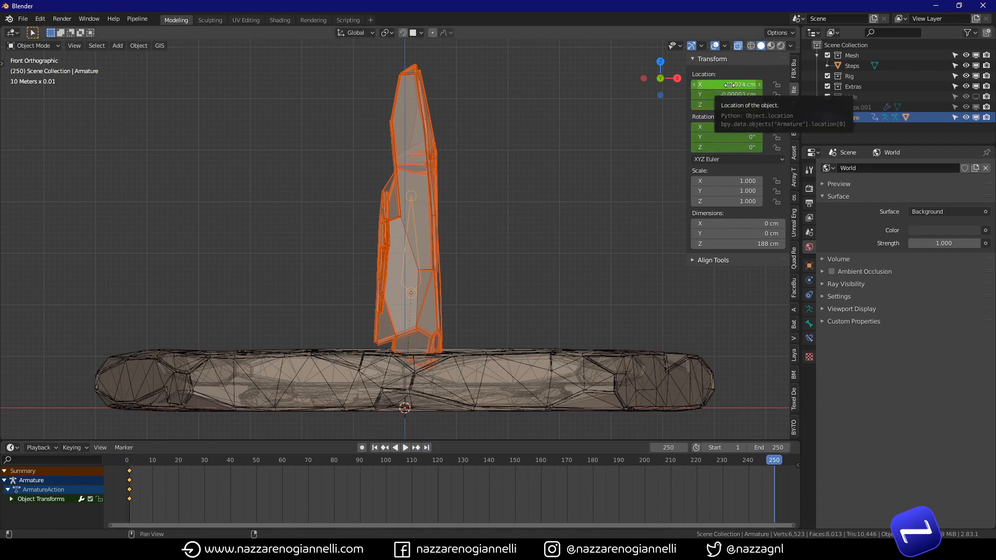
key("i")
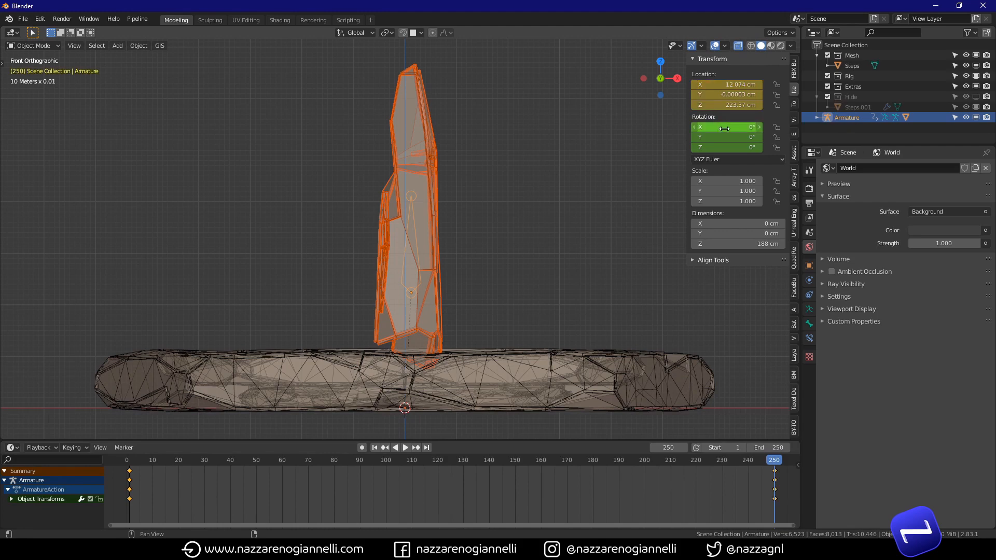
key("i")
double_click(726, 148)
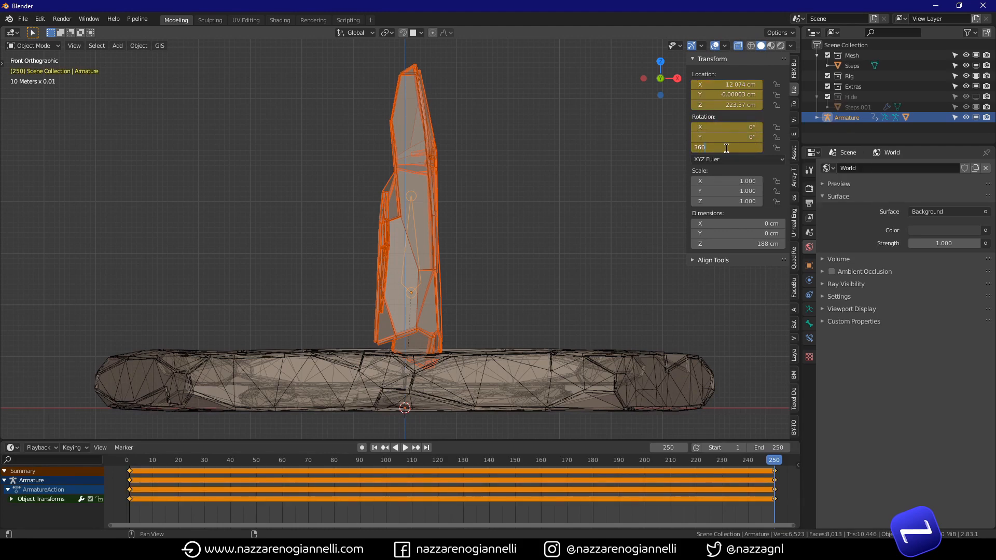
key("Return")
key("i")
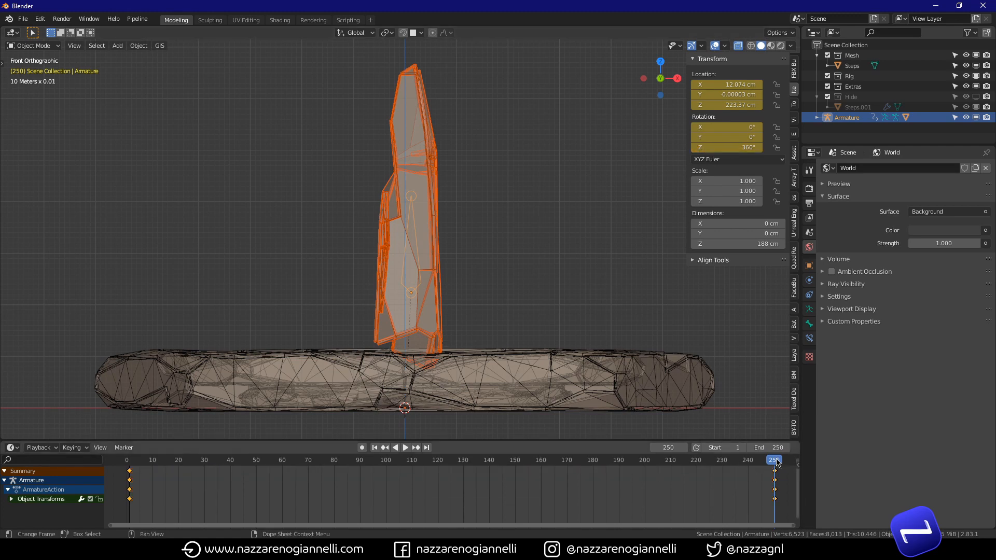
- Play the animation from the start to review the pillar's rotation
left_click_drag(776, 462, 127, 467)
key("space")
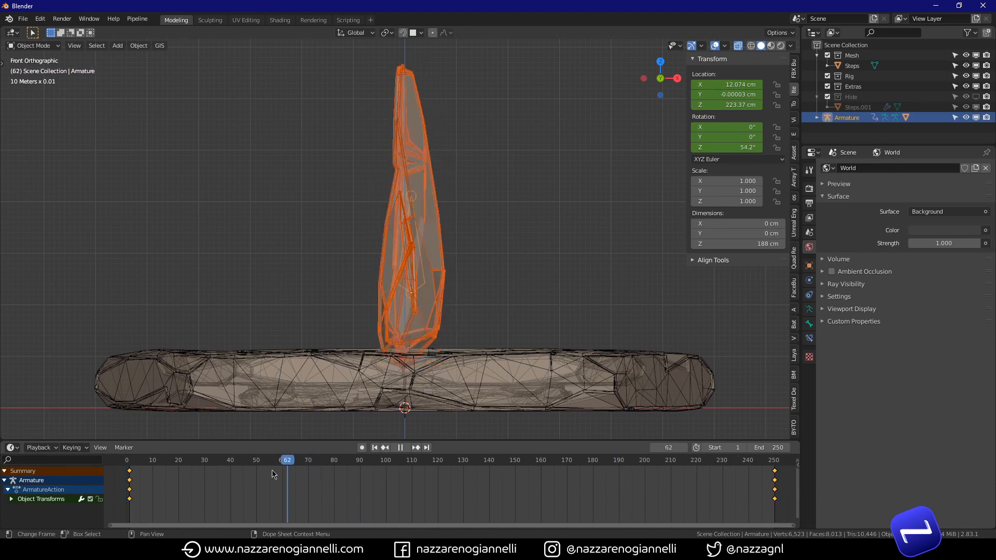
key("space")
left_click_drag(244, 463, 120, 464)
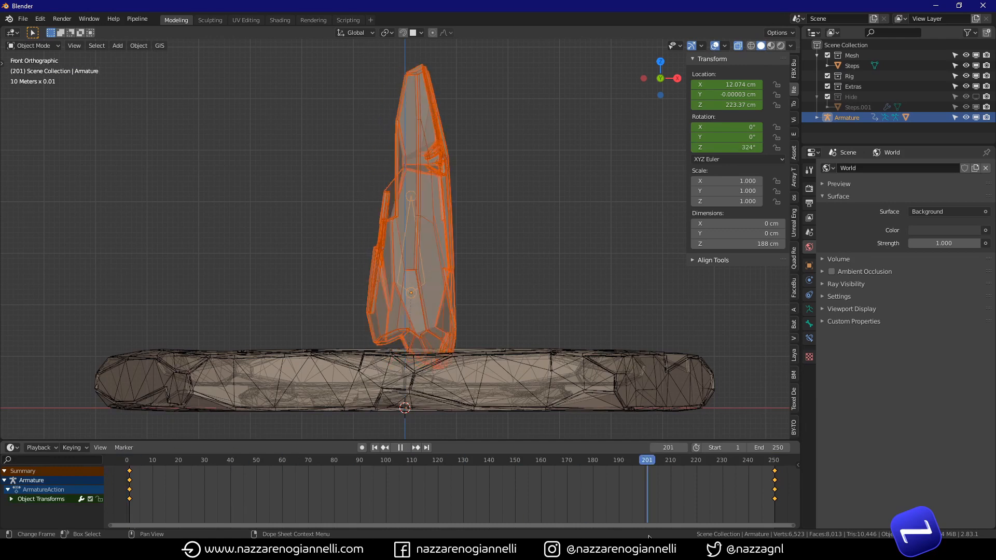
key("space")
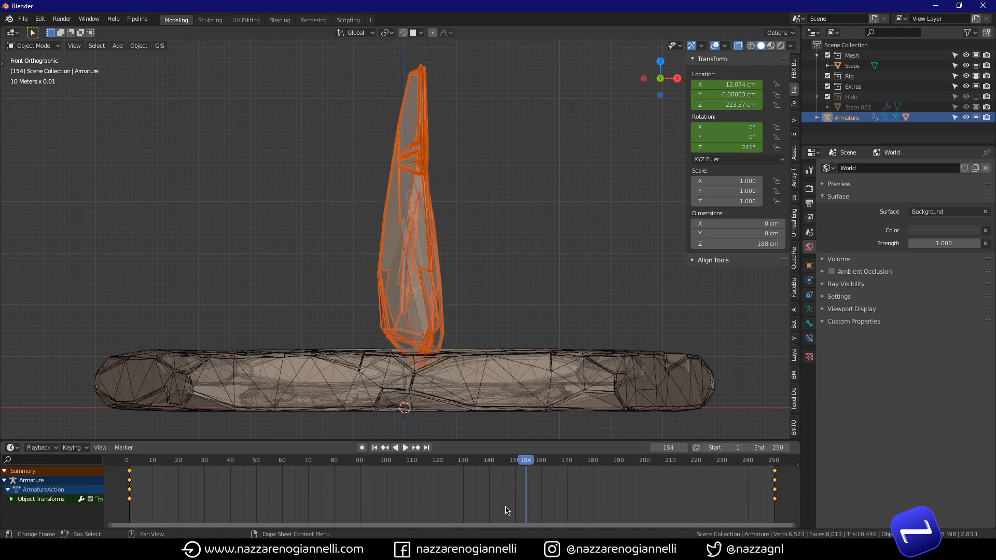
- Set the interpolation mode of all the armature's keyframes to Linear
left_click(209, 498)
key("a")
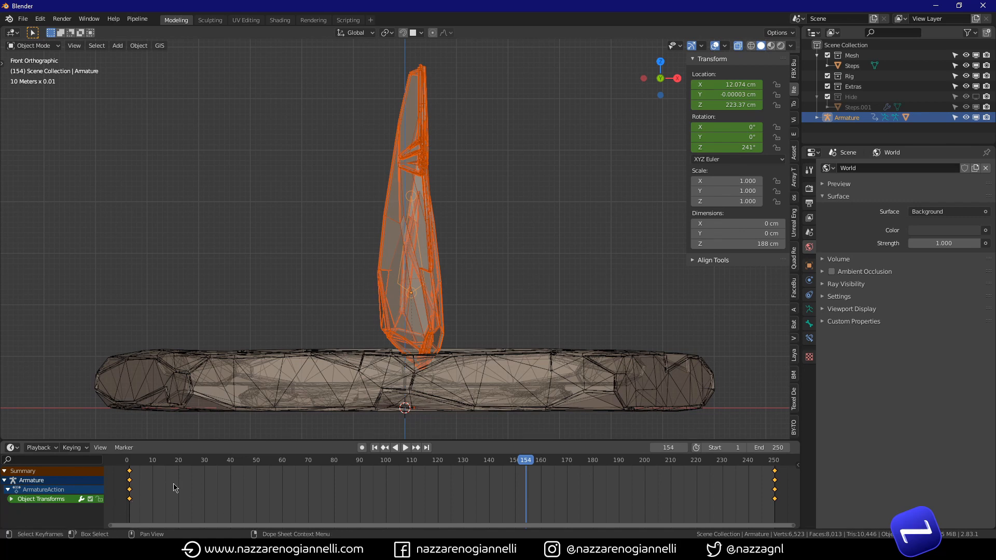
right_click(133, 502)
mouse_move(123, 459)
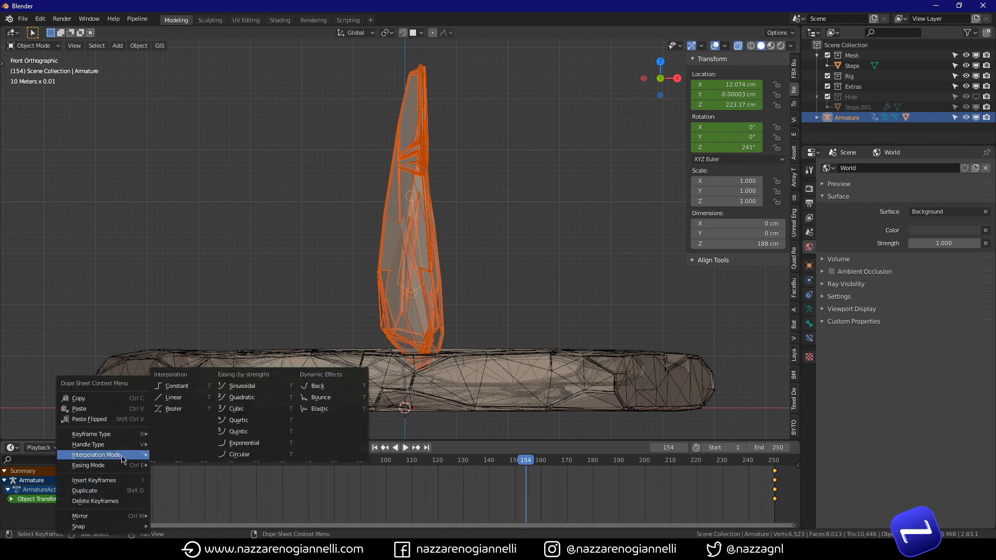
left_click(180, 403)
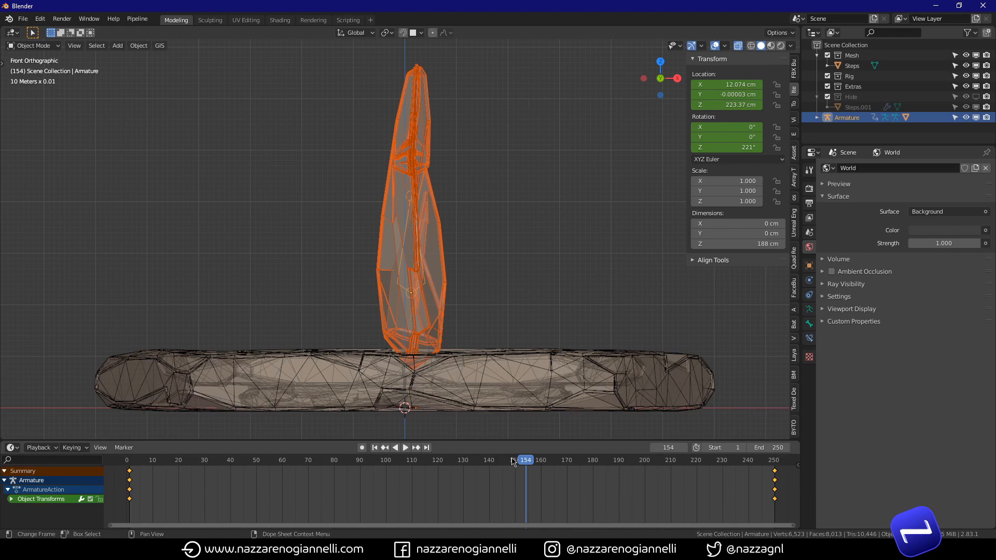
- Play the animation from the start with overlays hidden and material preview shading to review the rotation, and stop playback
left_click(375, 447)
left_click(405, 447)
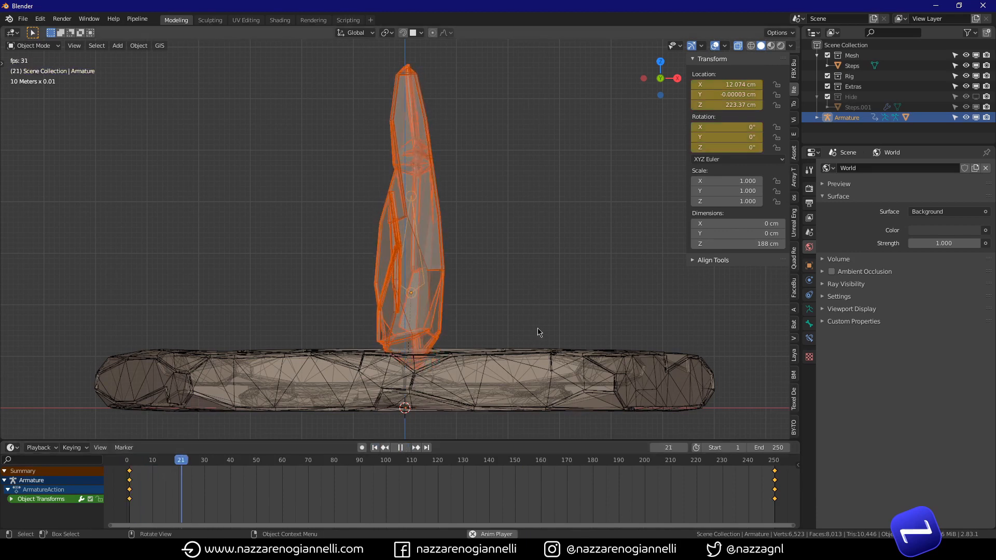
key("shift+alt+z")
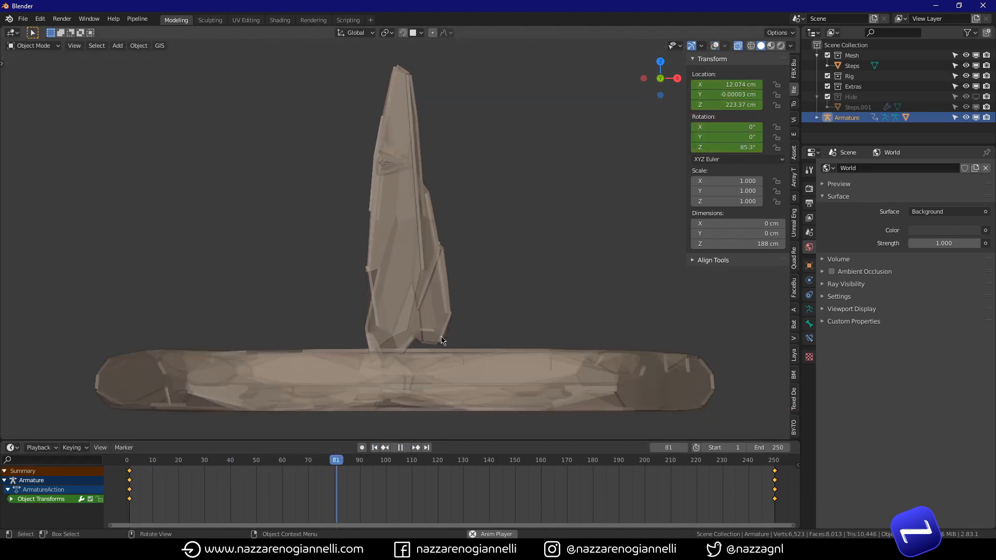
key("z")
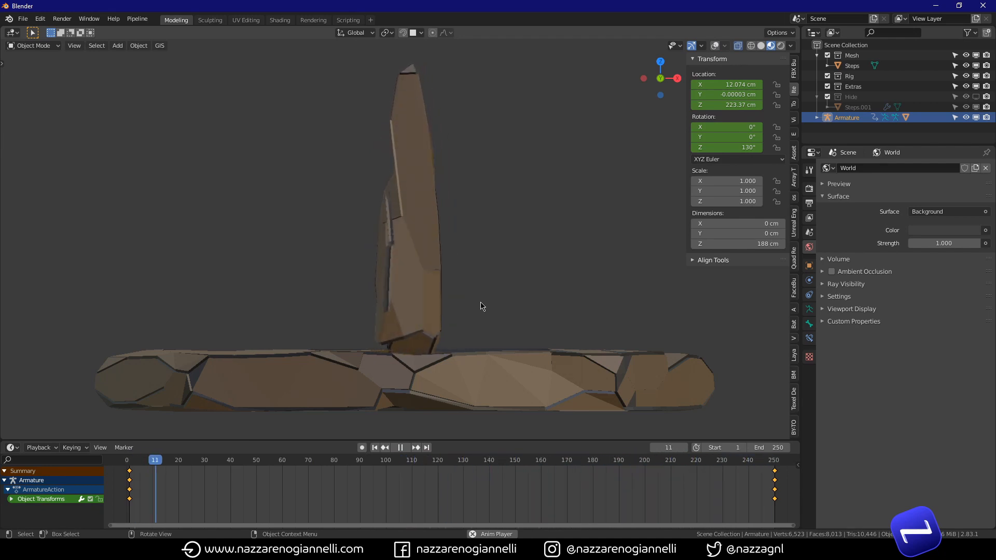
key("space")
key("z")
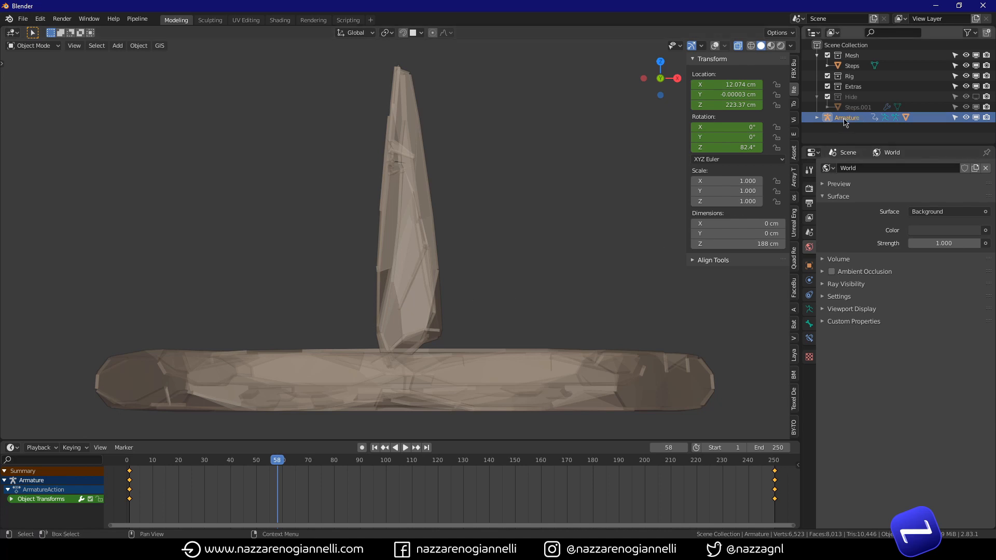
- Rename the Cube object as Totem, and sort it into the Mesh collection and the armature into the Rig collection
left_click_drag(846, 122, 849, 79)
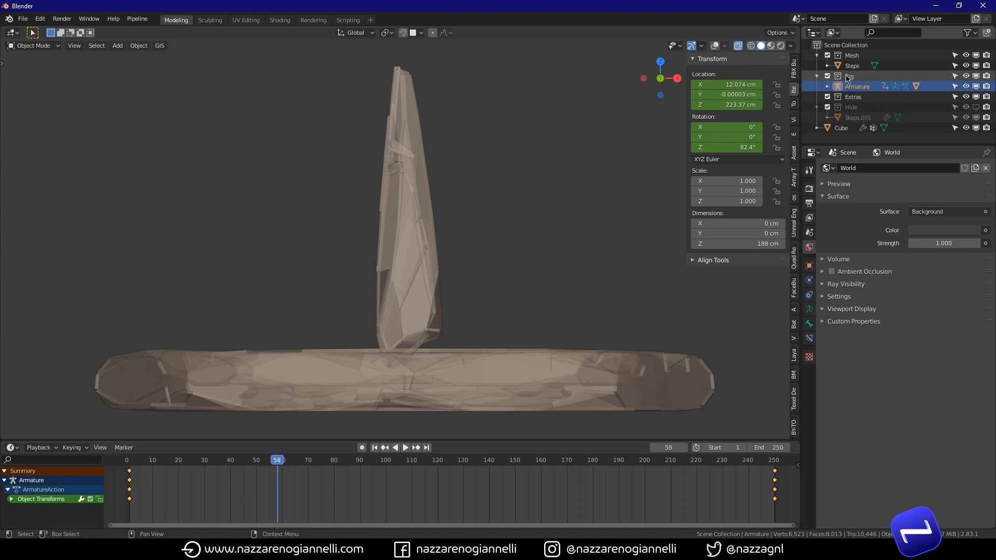
left_click(840, 128)
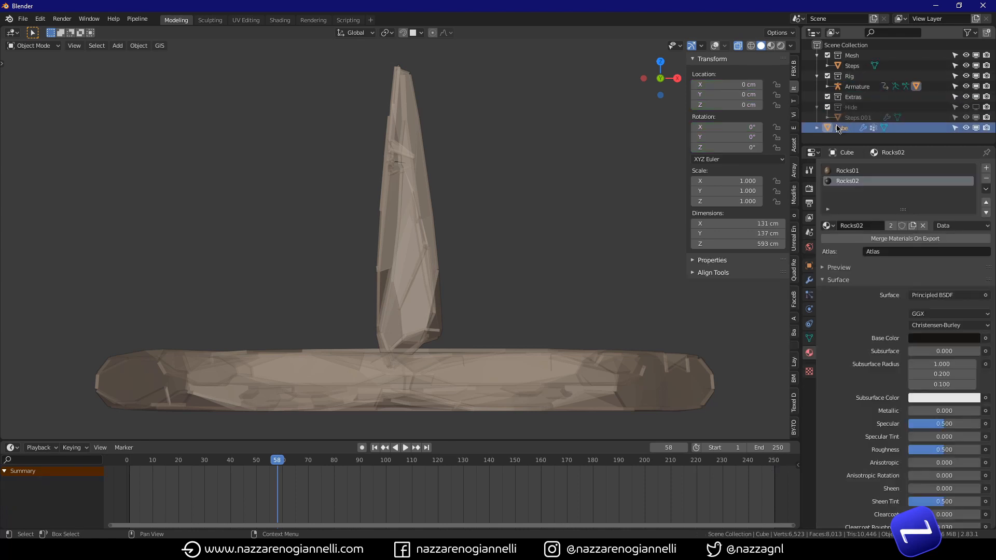
double_click(841, 128)
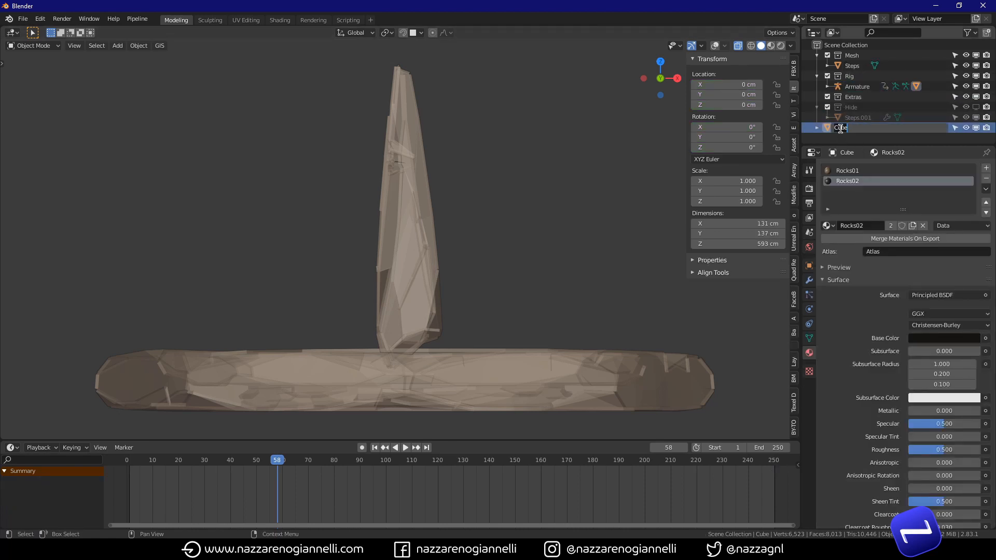
type("Totem")
key("Return")
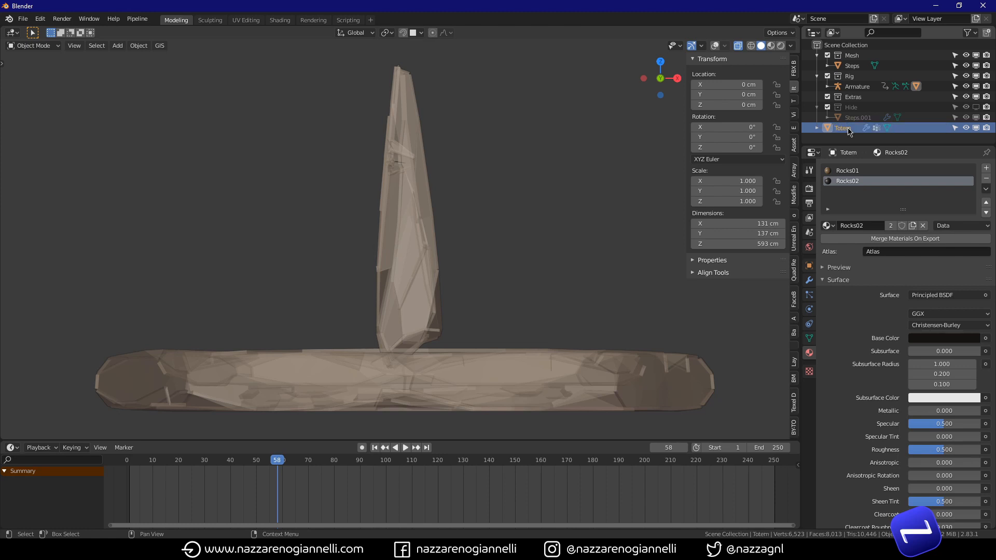
left_click_drag(843, 130, 864, 56, "ctrl")
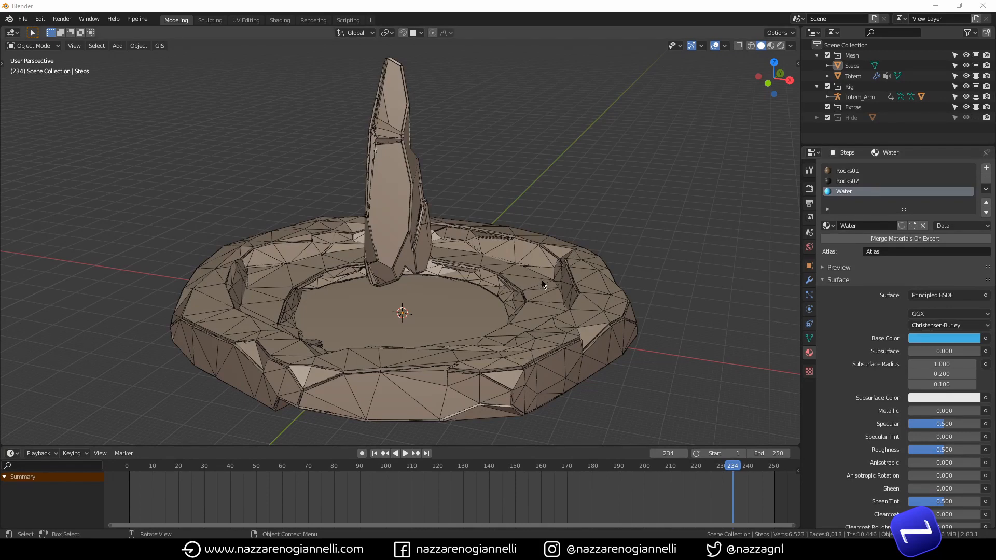
- Triangulate all faces of the Totem mesh
left_click(410, 256)
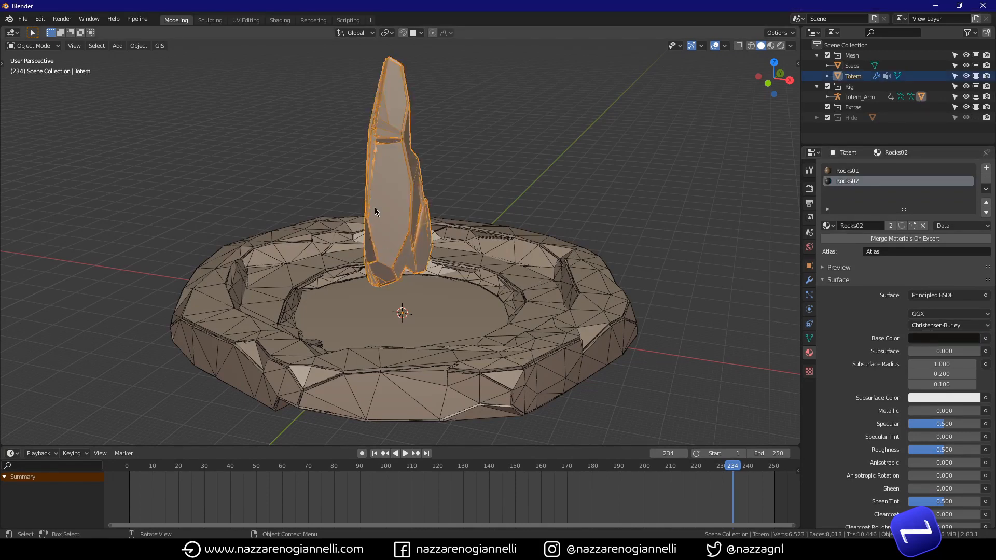
middle_click_drag(389, 243, 431, 112)
scroll(404, 237, "up", 3)
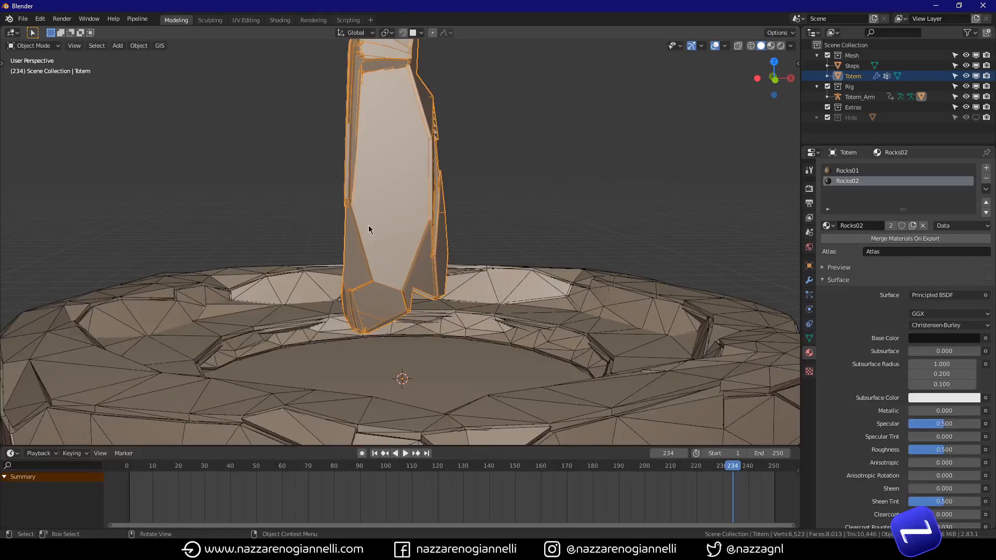
middle_click_drag(368, 229, 392, 248)
scroll(380, 247, "down", 3)
key("Tab")
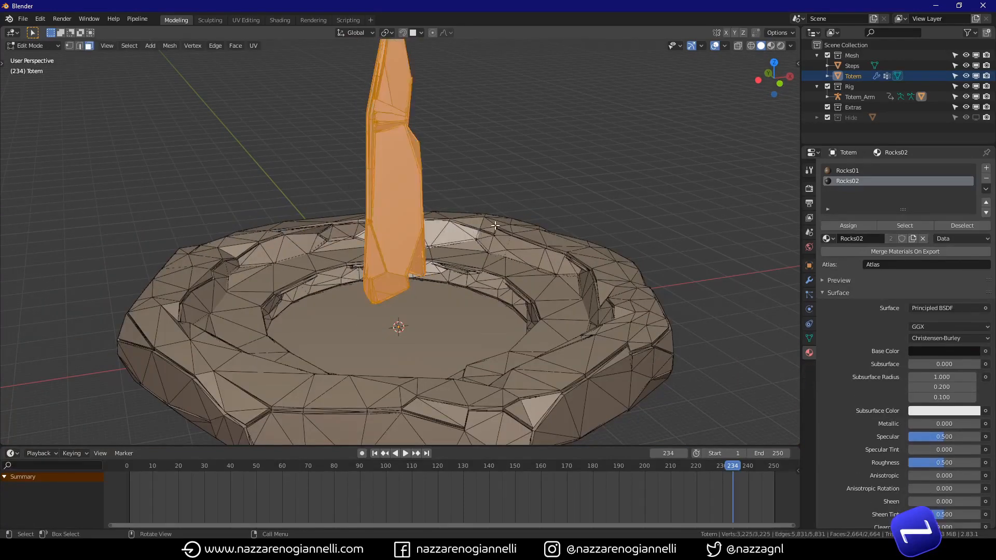
key("ctrl+f")
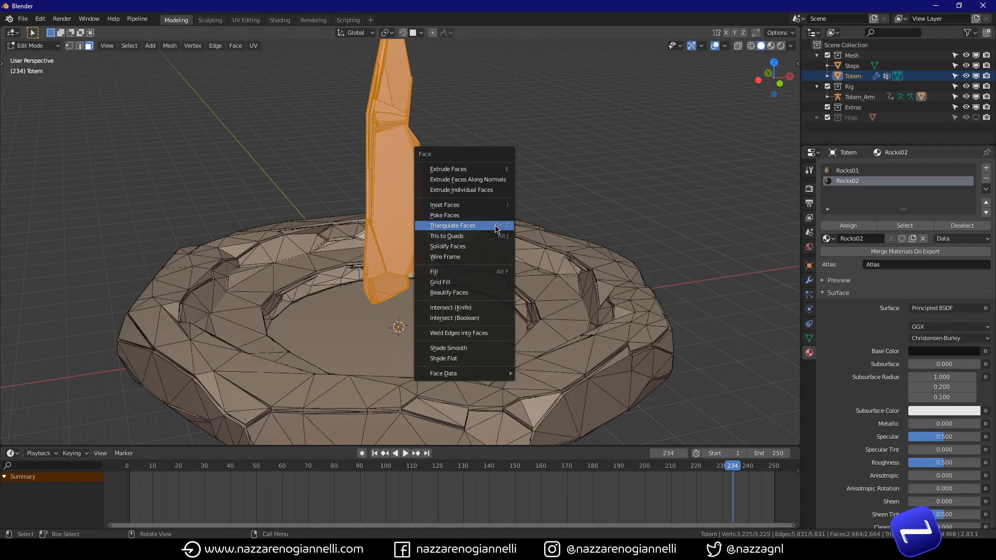
left_click(482, 226)
- Examine the triangulated faces of the totem from several sides and up close
middle_click_drag(482, 225, 385, 250)
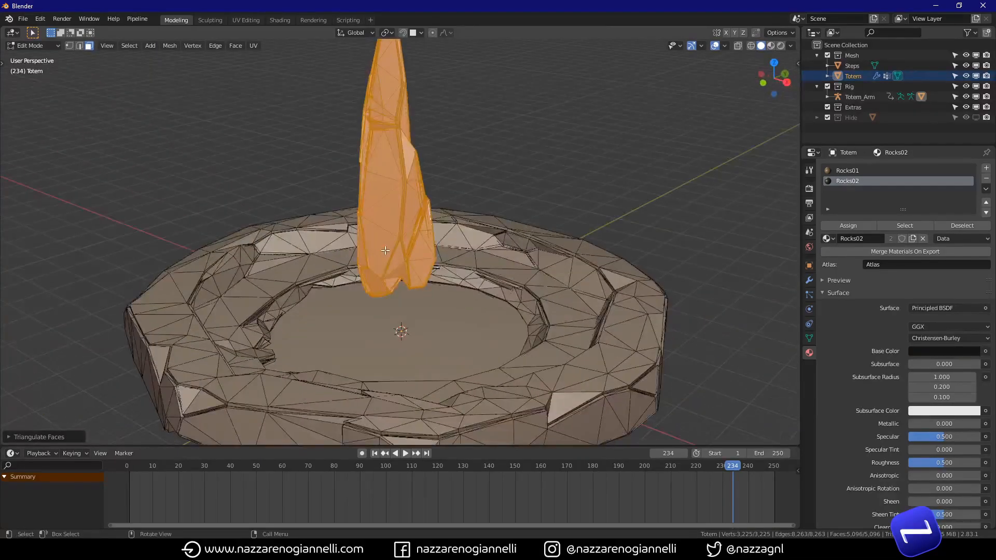
scroll(387, 252, "down", 1)
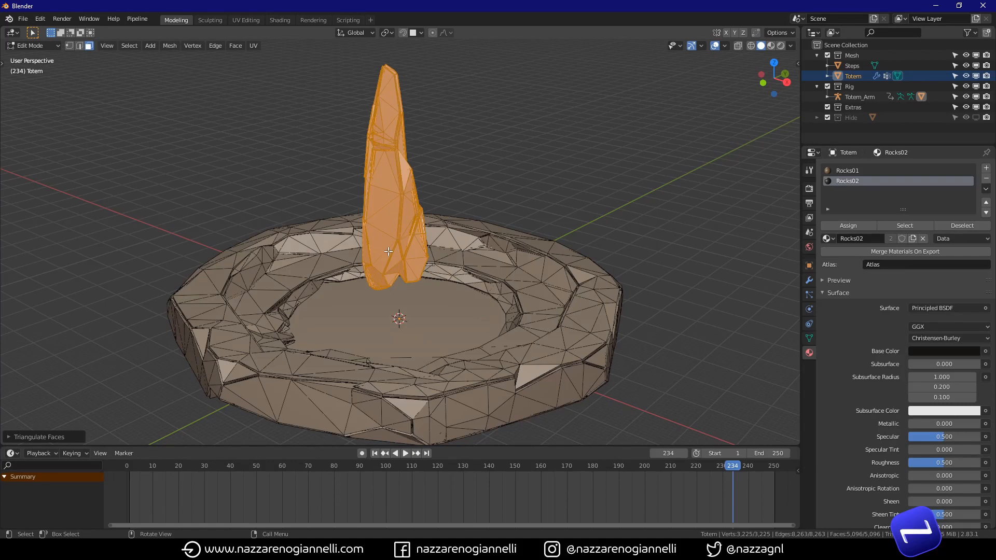
middle_click_drag(358, 188, 280, 171)
scroll(382, 167, "up", 2)
scroll(382, 167, "up", 1)
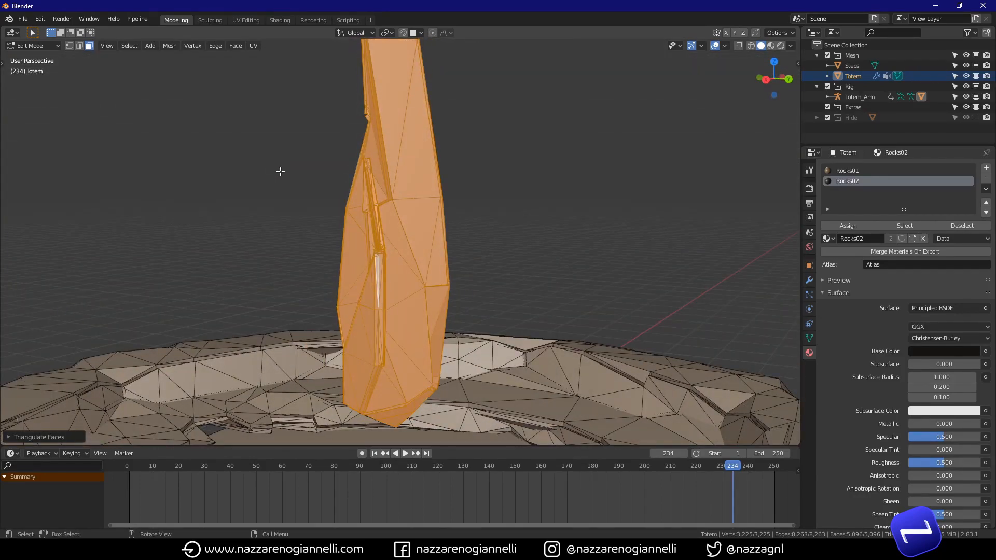
scroll(300, 133, "down", 4)
middle_click_drag(358, 220, 498, 252)
scroll(461, 228, "down", 2)
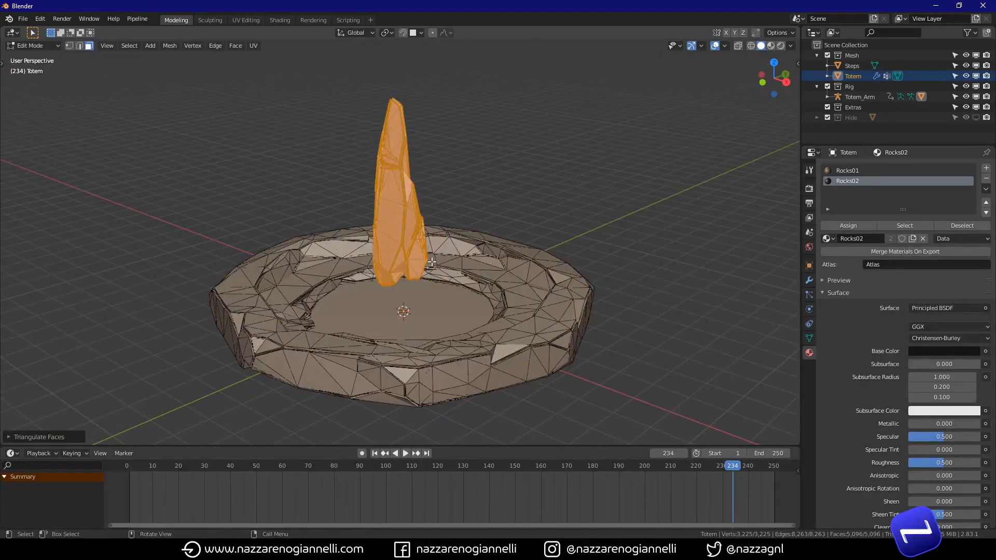
middle_click_drag(468, 215, 390, 245)
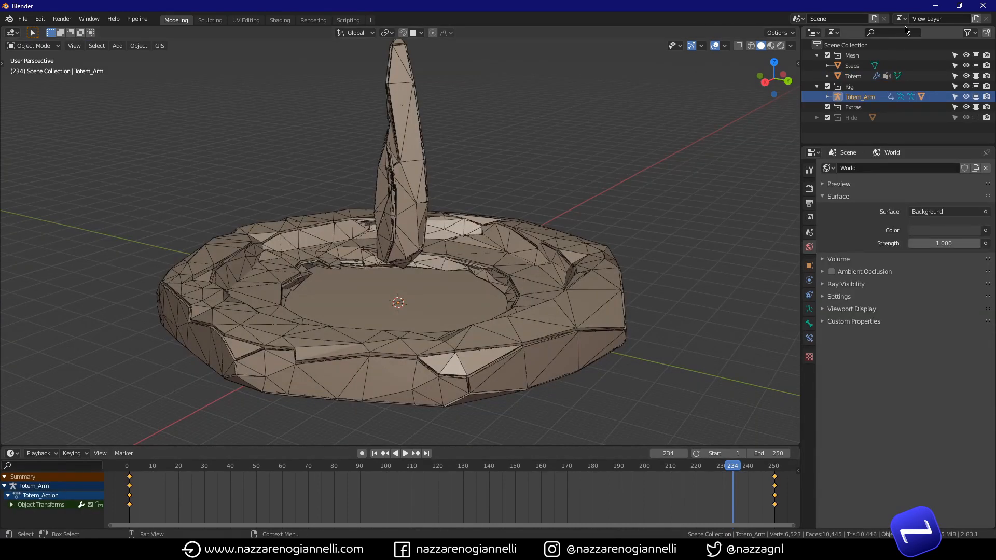
- Arrange Blender and Unreal Editor side by side, and select and frame the Steps ring in the Unreal level
left_click(956, 7)
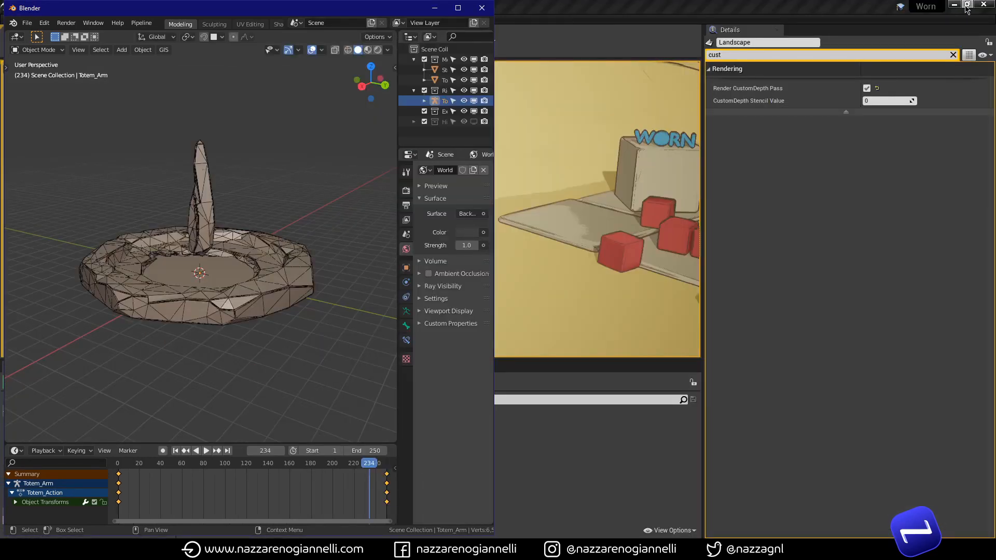
left_click(967, 4)
left_click(952, 62)
left_click(703, 266)
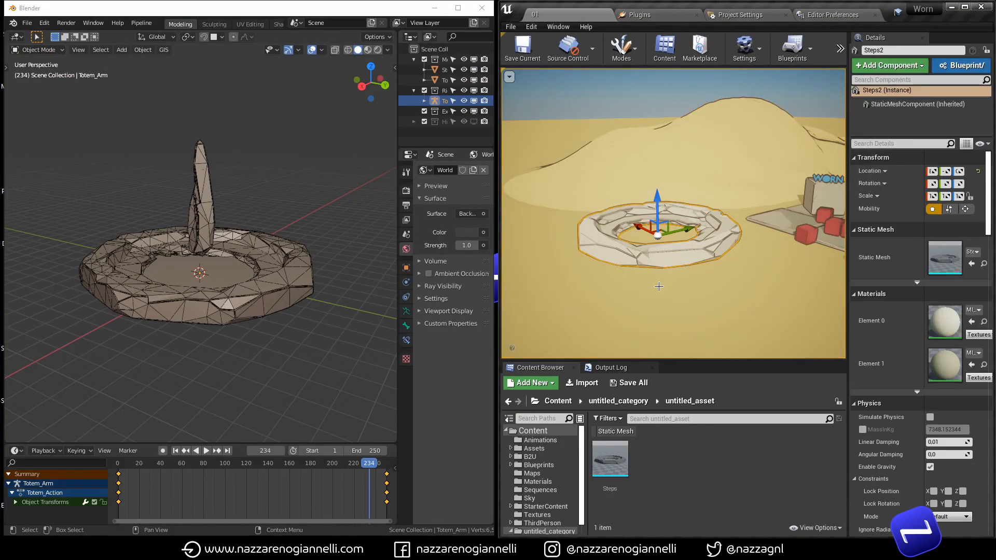
key("f")
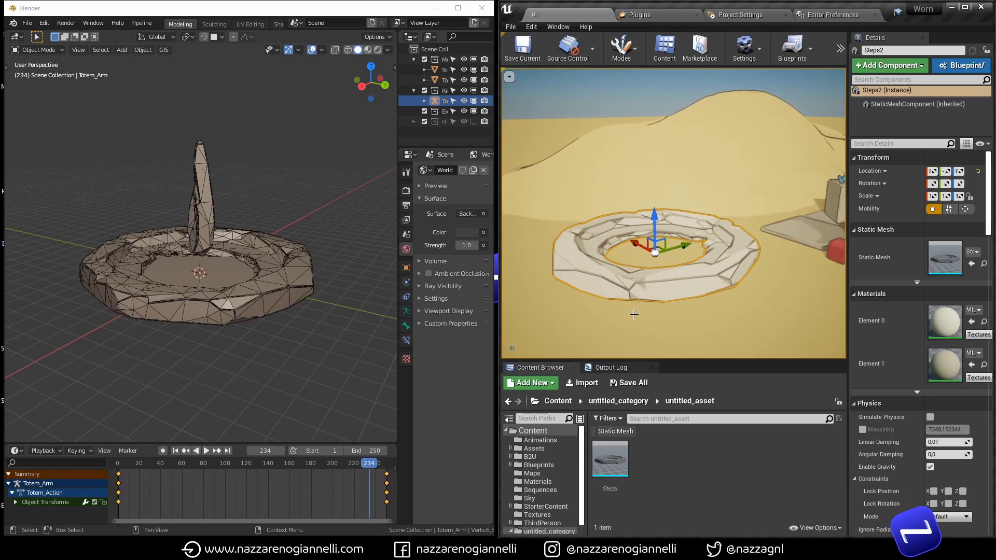
- Switch to Blender and send the Steps mesh and the rigged, animated Totem to Unreal
left_click(283, 356)
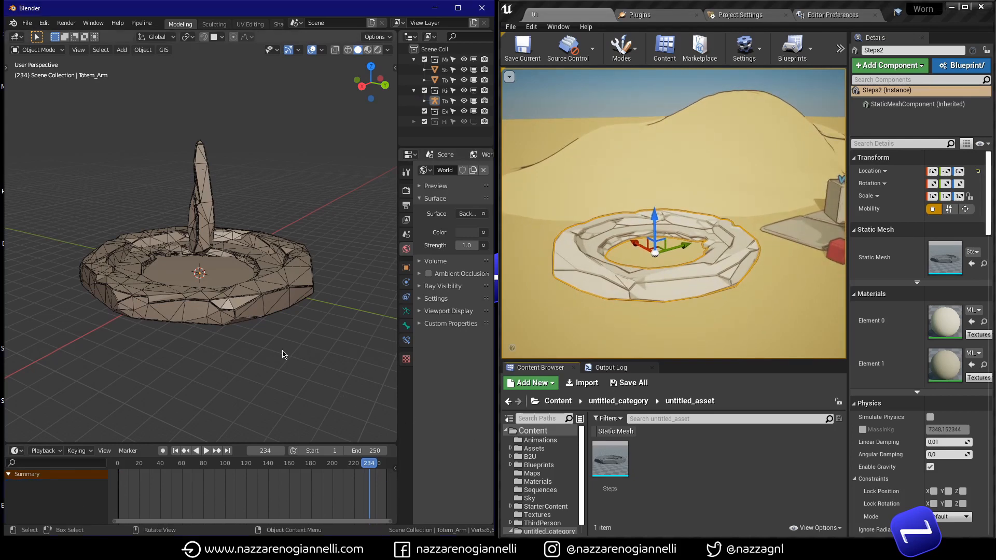
key("q")
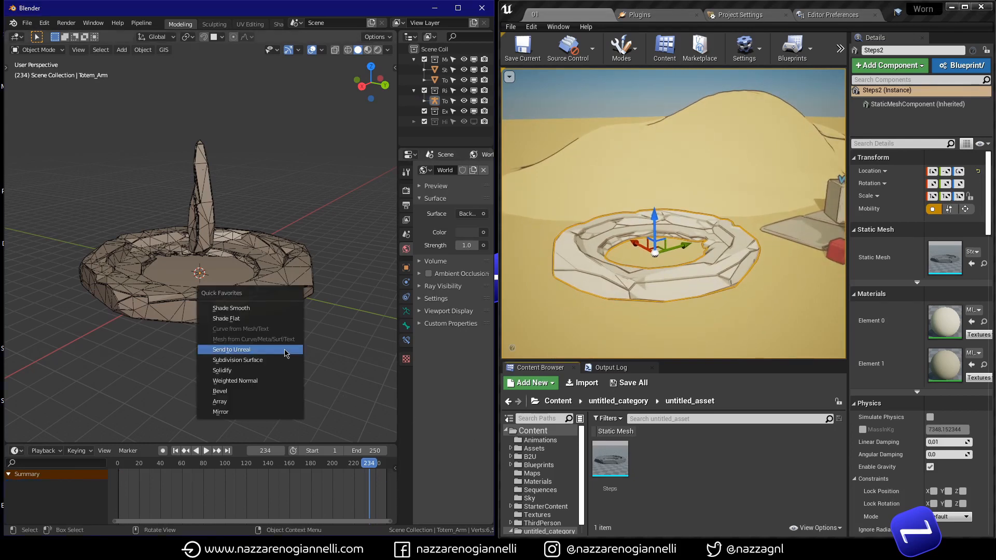
left_click(285, 350)
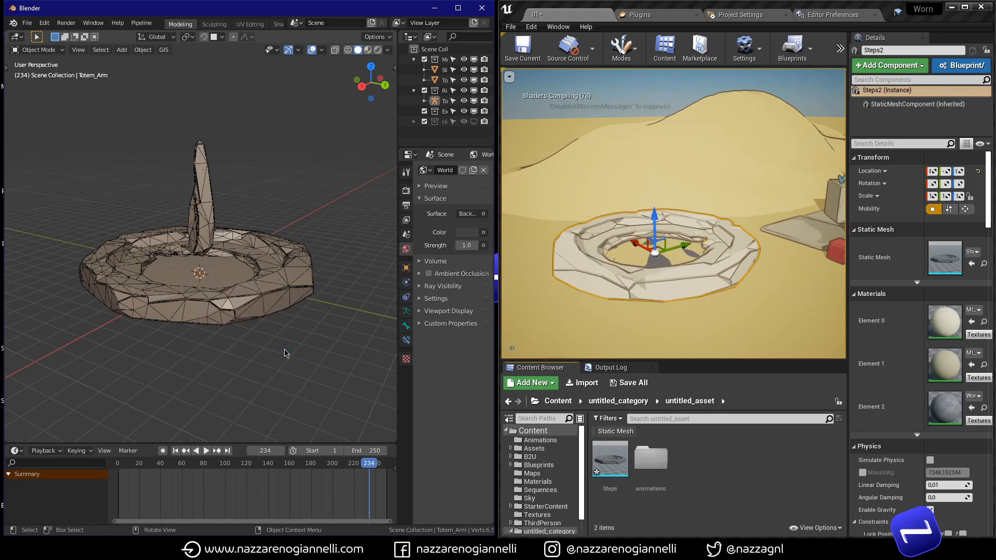
left_click(725, 509)
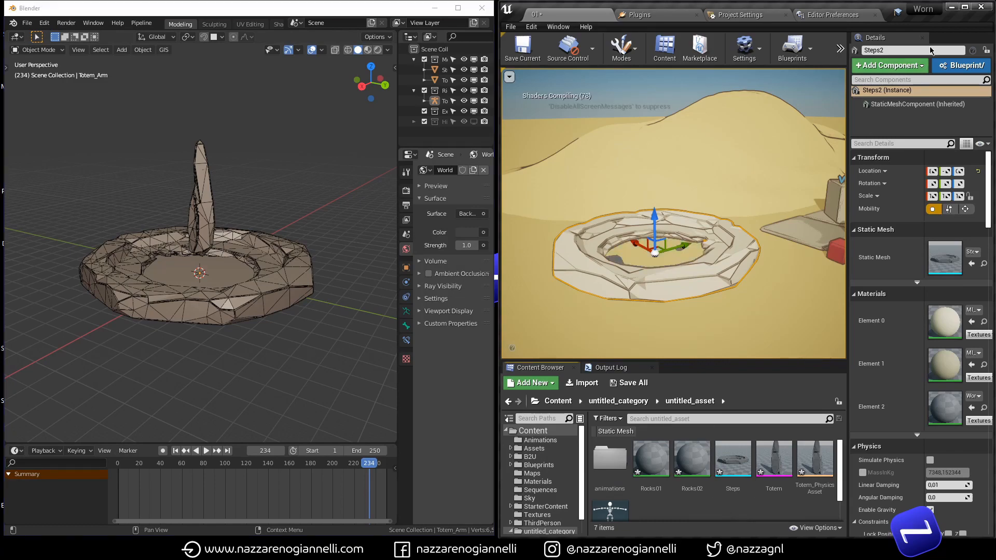
- Maximize Unreal Editor and raise the Steps ring to a Z location of 10 so its water surface clears the sand
left_click(965, 7)
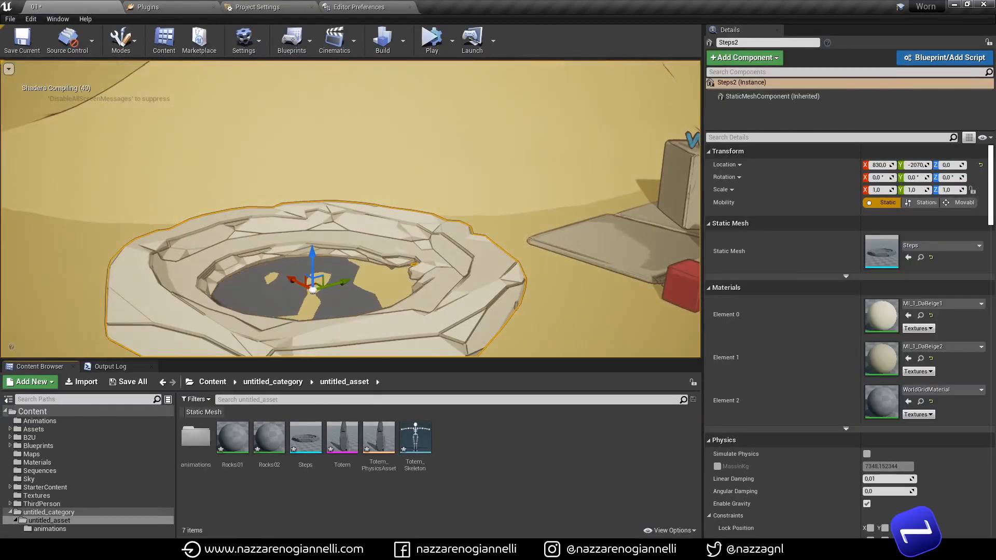
key("s")
right_click_drag(537, 293, 517, 313)
key("w")
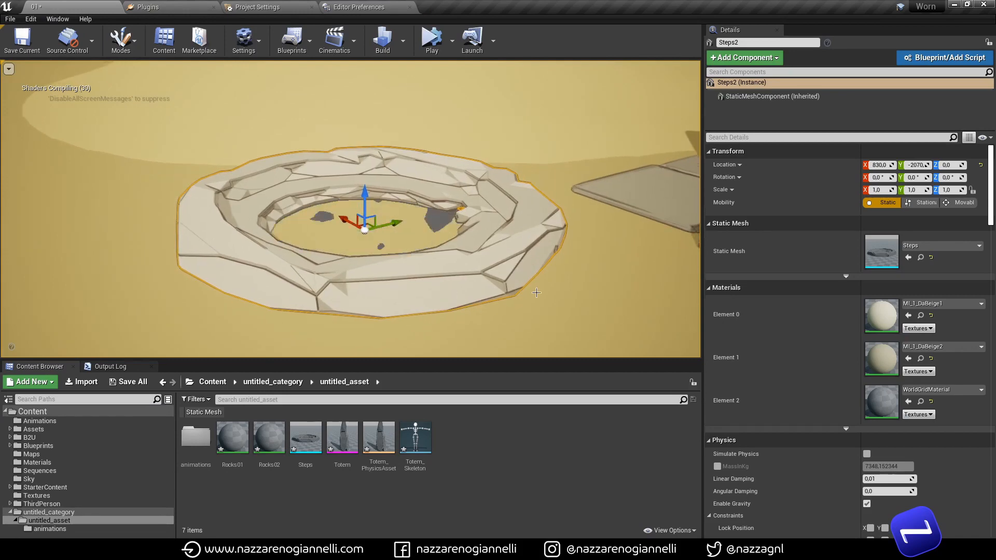
left_click(565, 284)
left_click(357, 237)
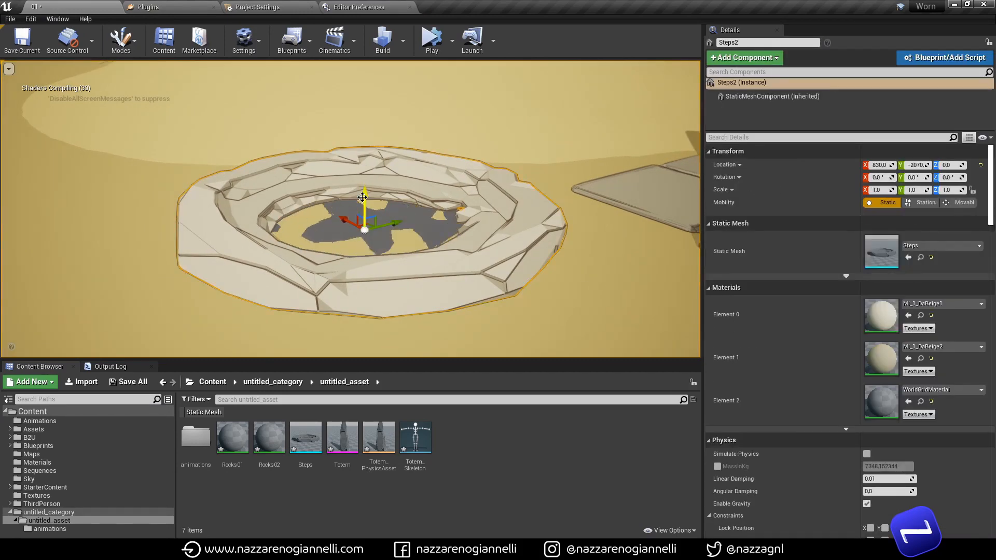
left_click_drag(362, 197, 363, 193)
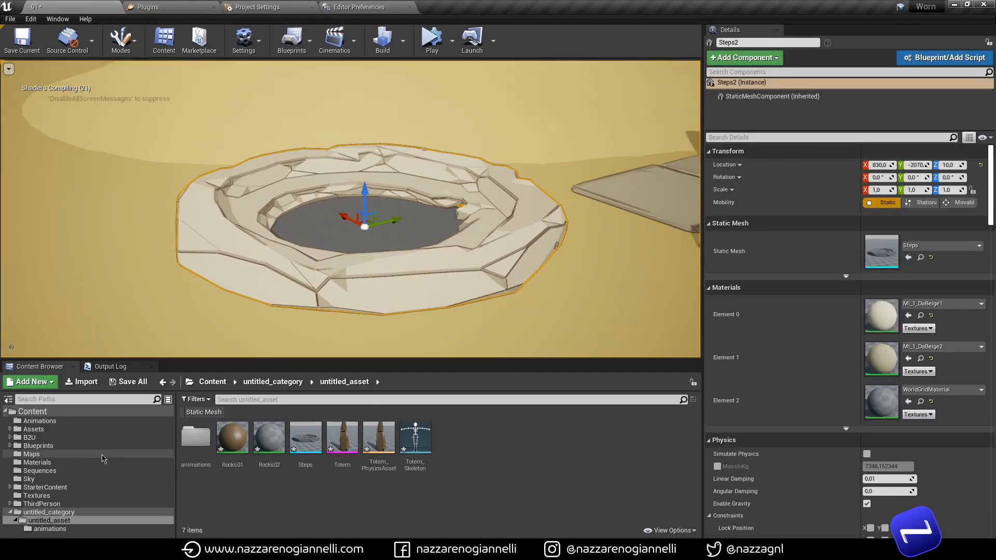
- Open the Totem_Action sequence in the imported animations folder to preview the totem's rotation, and close its editor
double_click(196, 438)
left_click(199, 446)
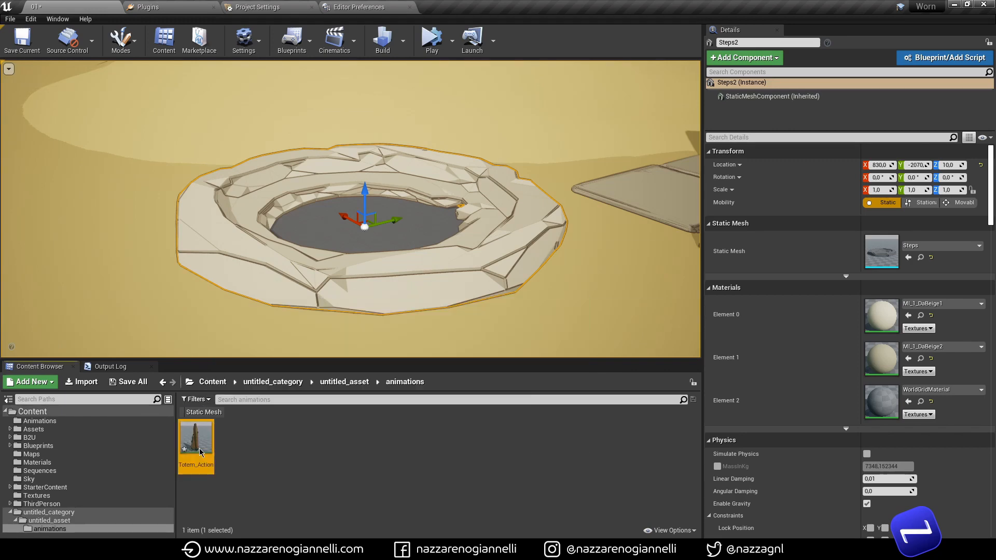
double_click(199, 447)
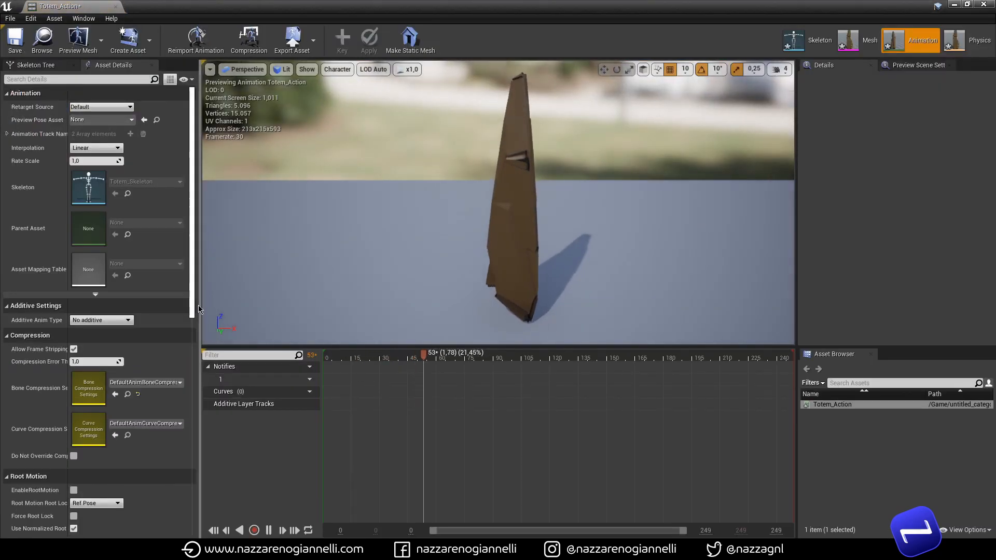
left_click(116, 7)
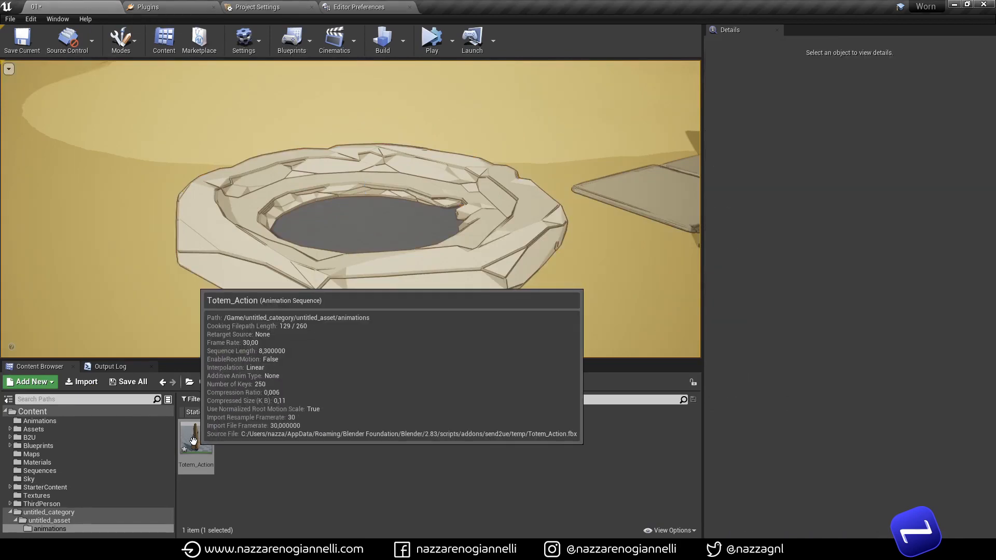
- Place the Totem_Action animation inside the Steps ring and assign MI_1_DaRed to its material Element 0 and MI_1_DaGold to Element 1
left_click_drag(193, 439, 354, 234)
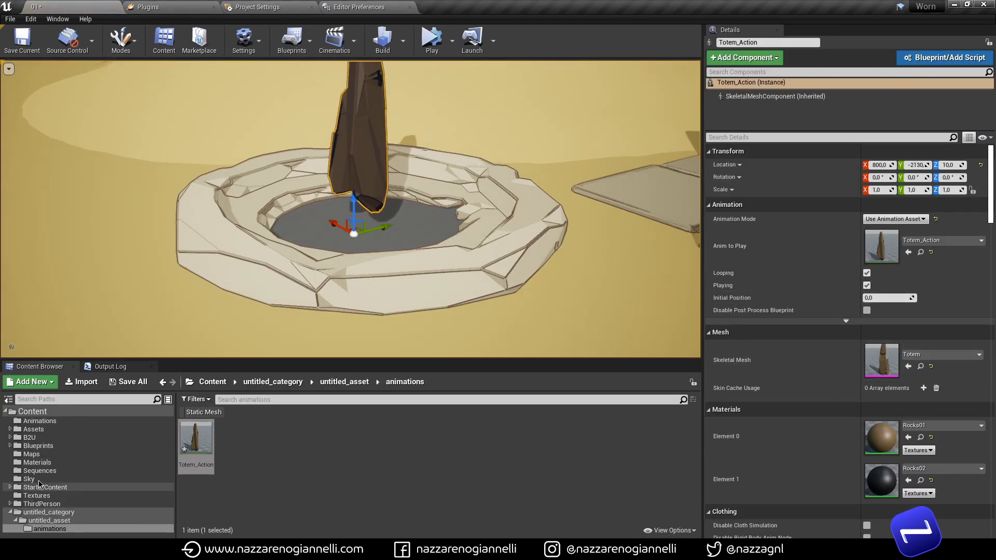
left_click(37, 463)
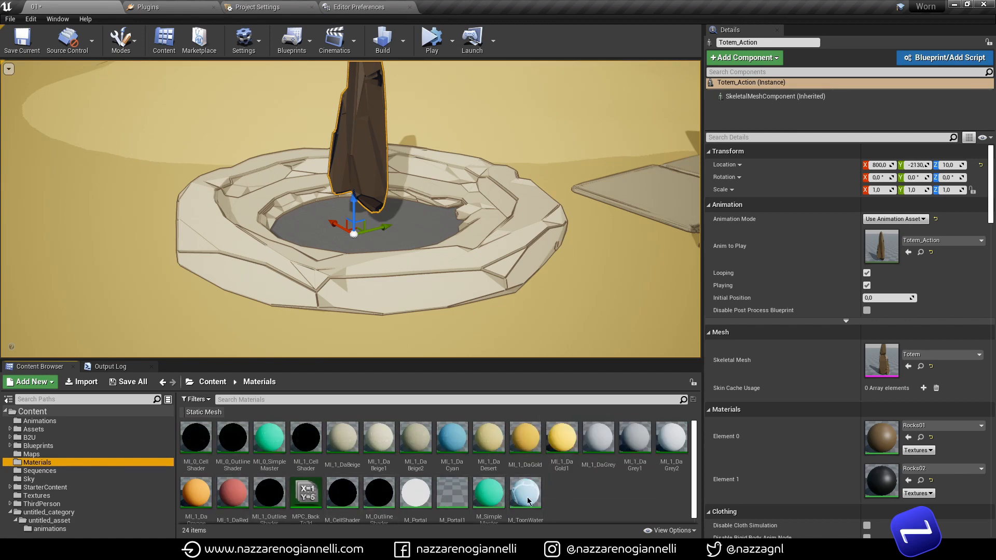
left_click_drag(232, 500, 365, 210)
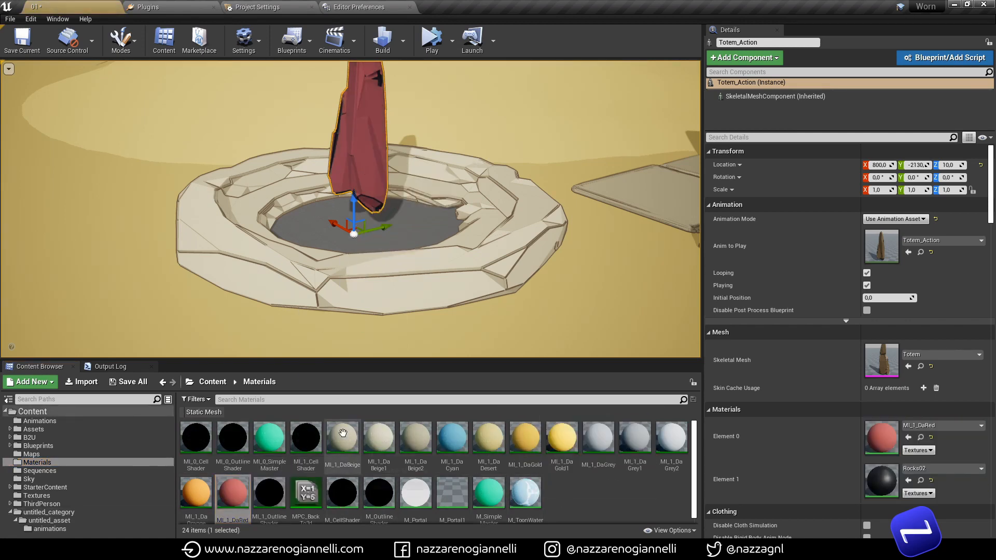
left_click_drag(525, 439, 882, 480)
right_click_drag(506, 289, 500, 269)
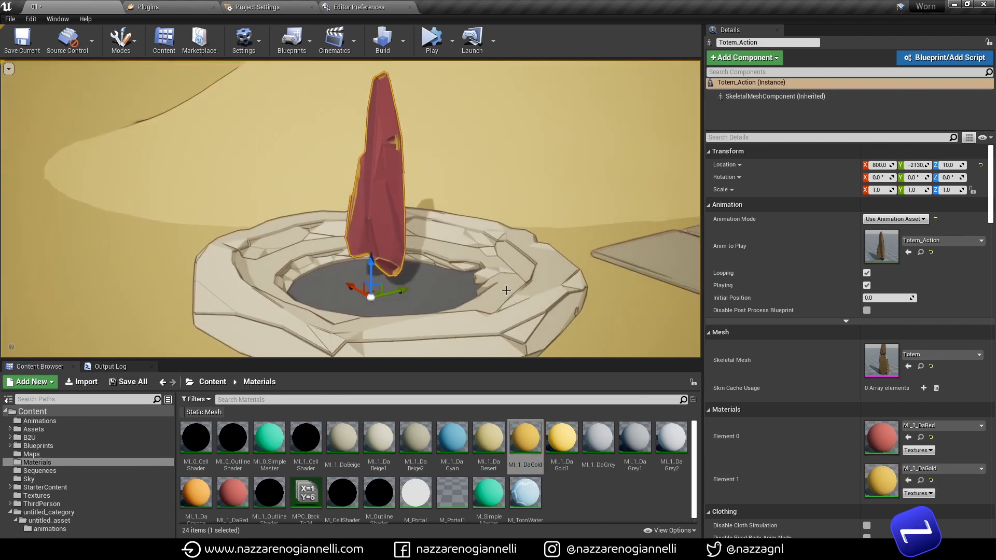
- Filter the totem's properties by "cust" and enable its Render CustomDepth Pass
left_click(803, 137)
type("cust")
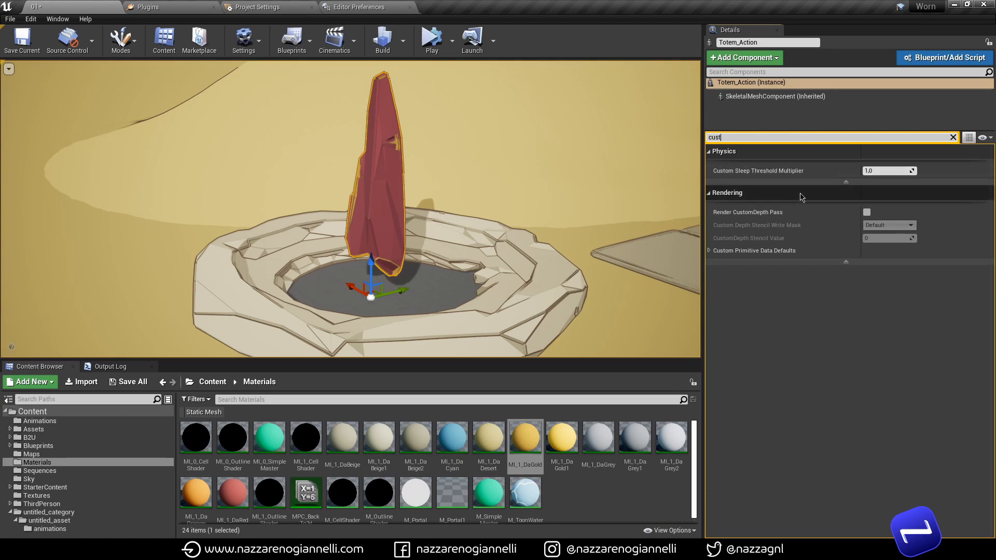
left_click(867, 212)
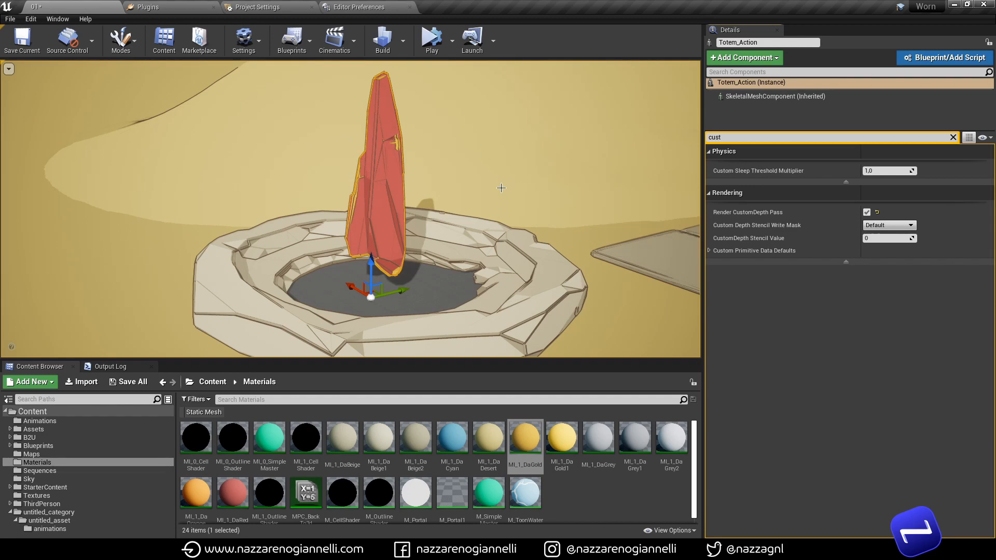
- Deselect the totem and apply the M_ToonWater material to the water surface in the middle of the Steps ring
left_click(509, 190)
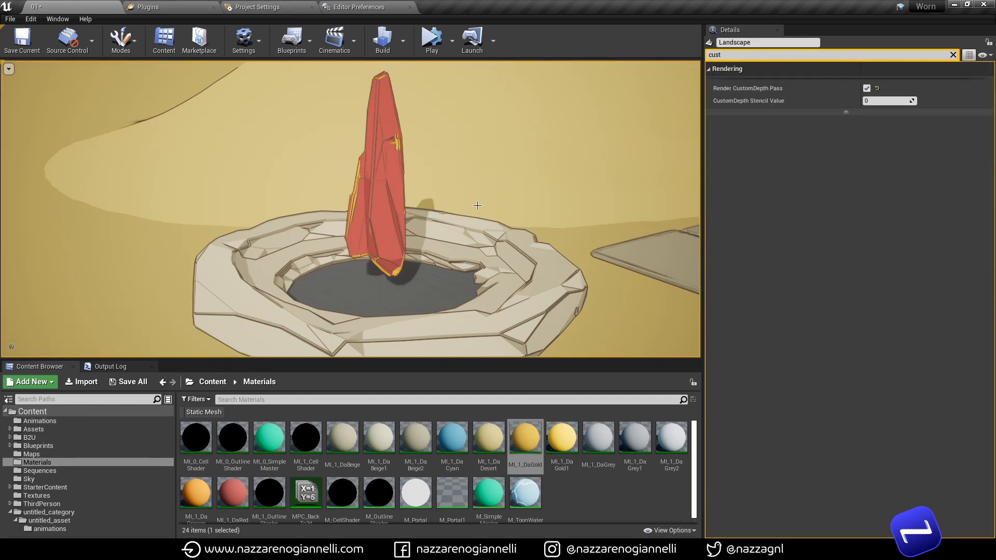
left_click_drag(525, 493, 410, 283)
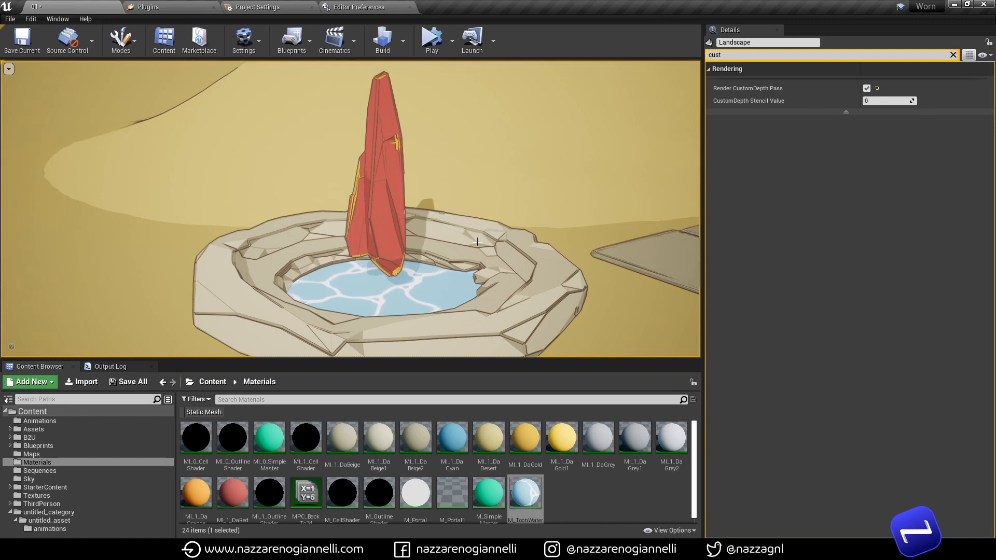
right_click_drag(478, 242, 457, 245)
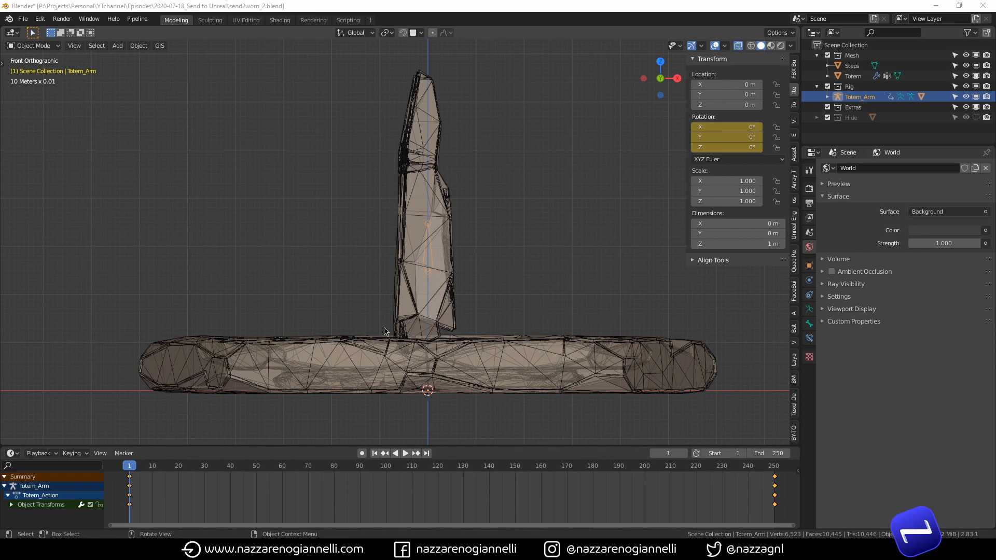
- Switch to Blender and keyframe Totem_Arm's location at frames 1 and 250 of the Totem_Action
left_click(723, 86)
key("BackSpace")
key("Return")
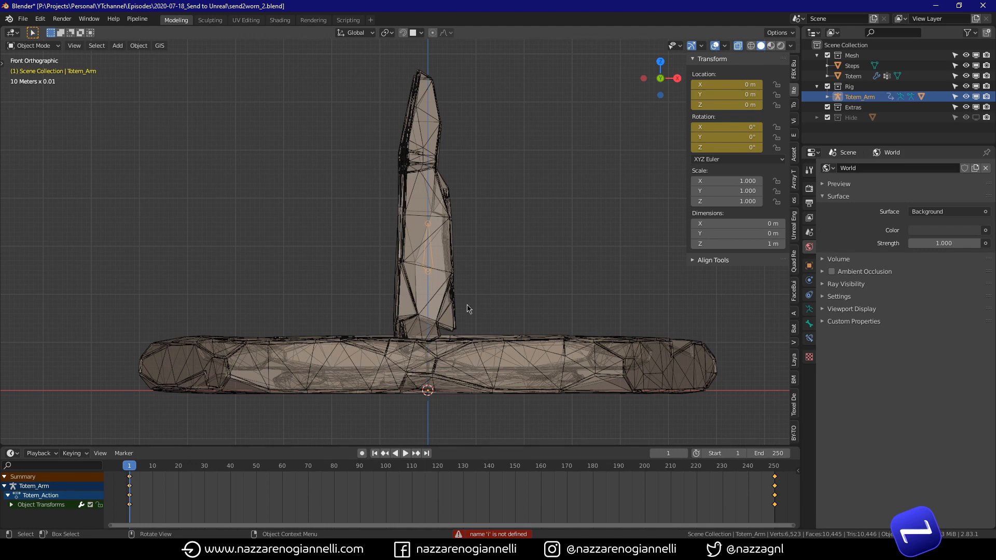
left_click(426, 454)
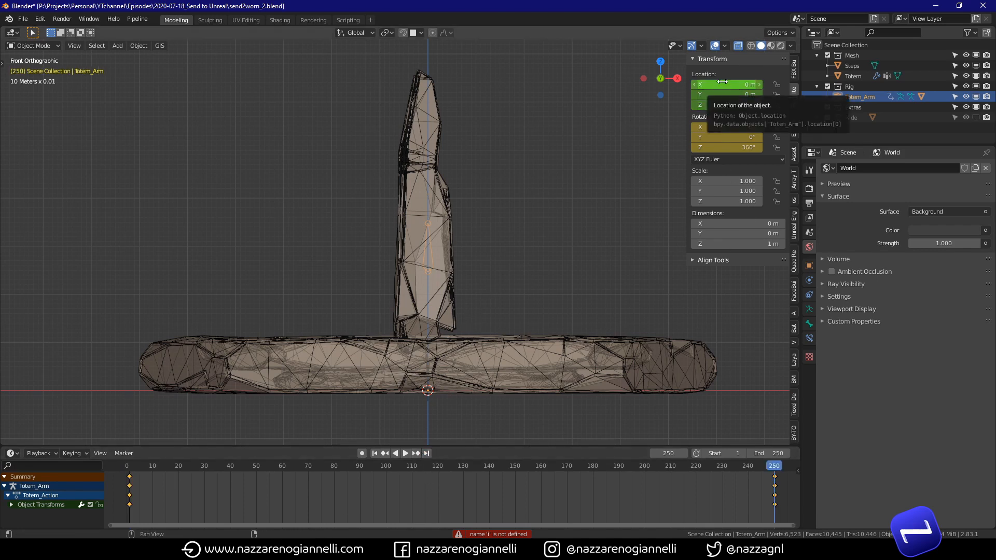
key("i")
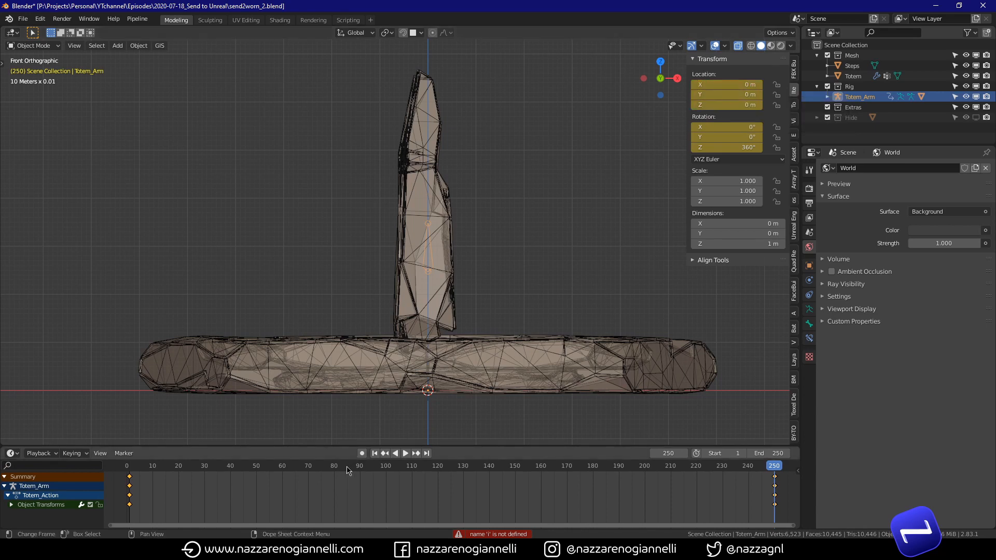
- At frame 85, raise Totem_Arm about 0.99 m along Z and keyframe its location
mouse_move(344, 468)
left_mouse_down()
mouse_move(335, 469)
mouse_move(347, 475)
left_mouse_up()
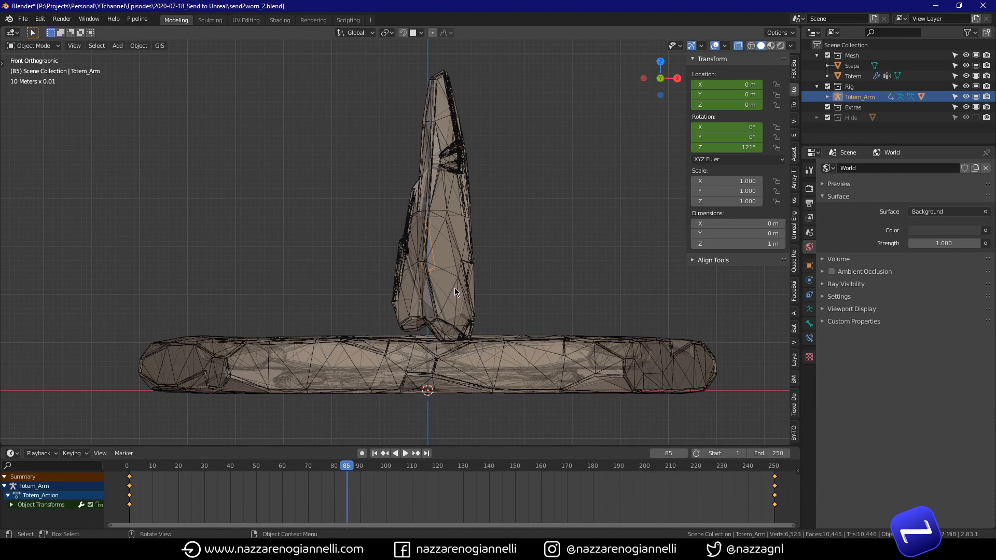
key("g")
key("z")
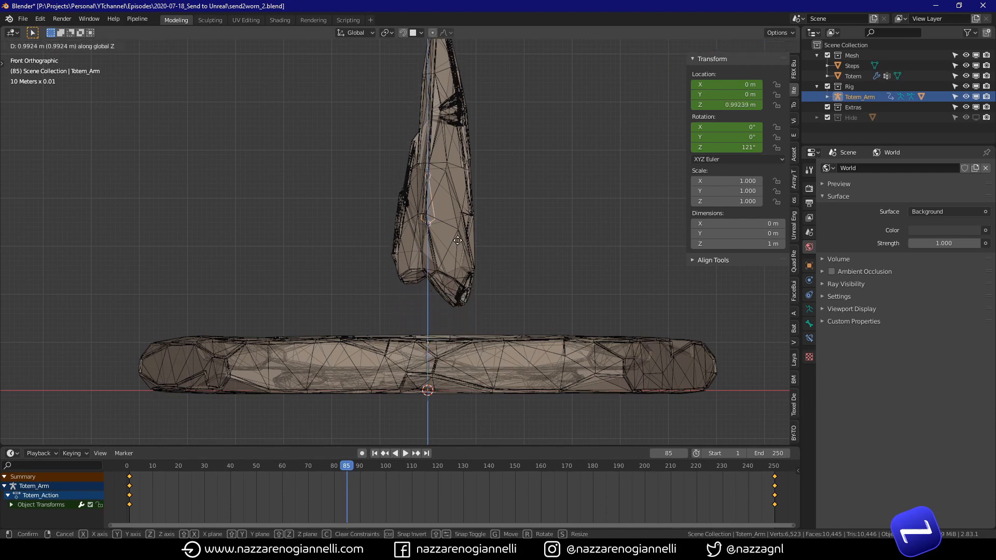
left_click(458, 244)
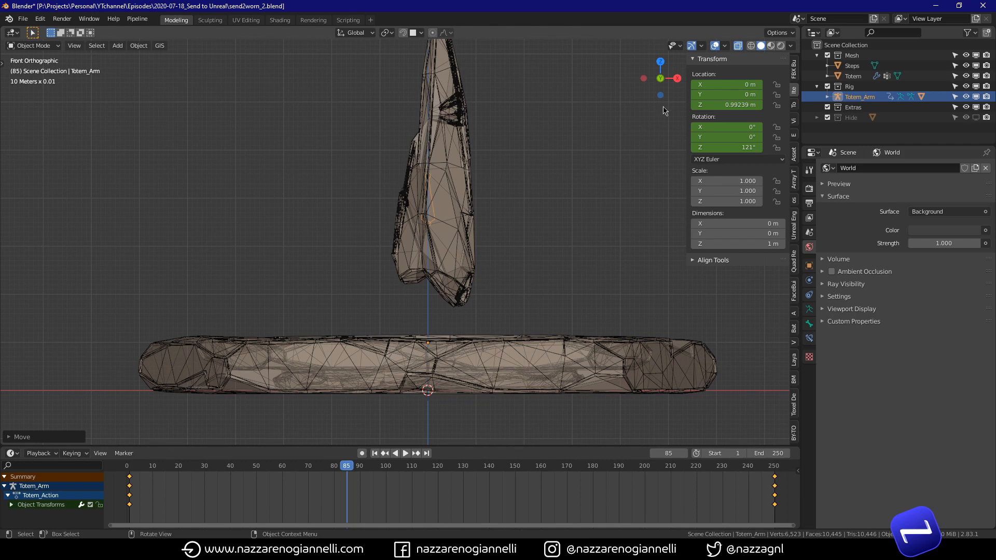
key("i")
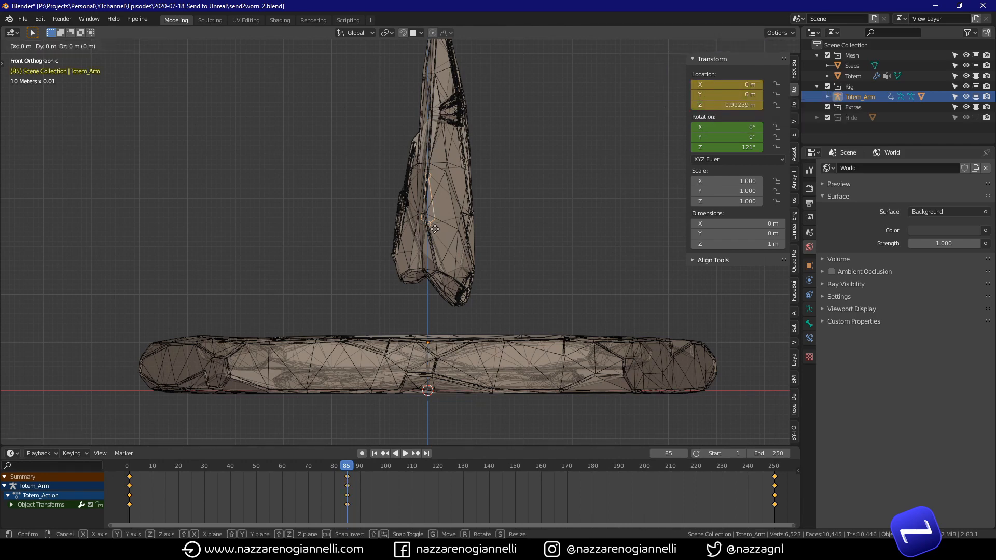
- At frame 170, lower Totem_Arm along Z to about -0.24 m and keyframe its location
left_click_drag(347, 472, 568, 478)
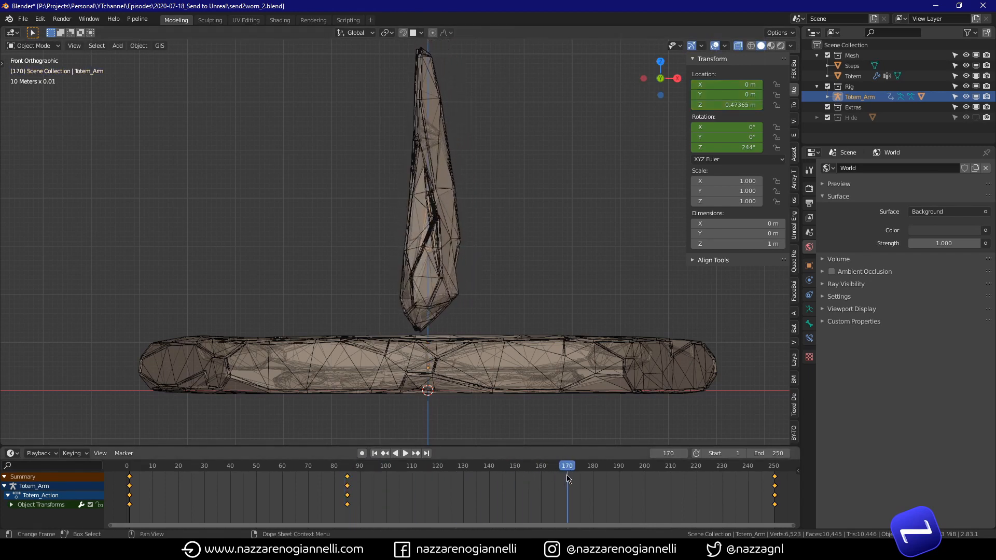
key("g")
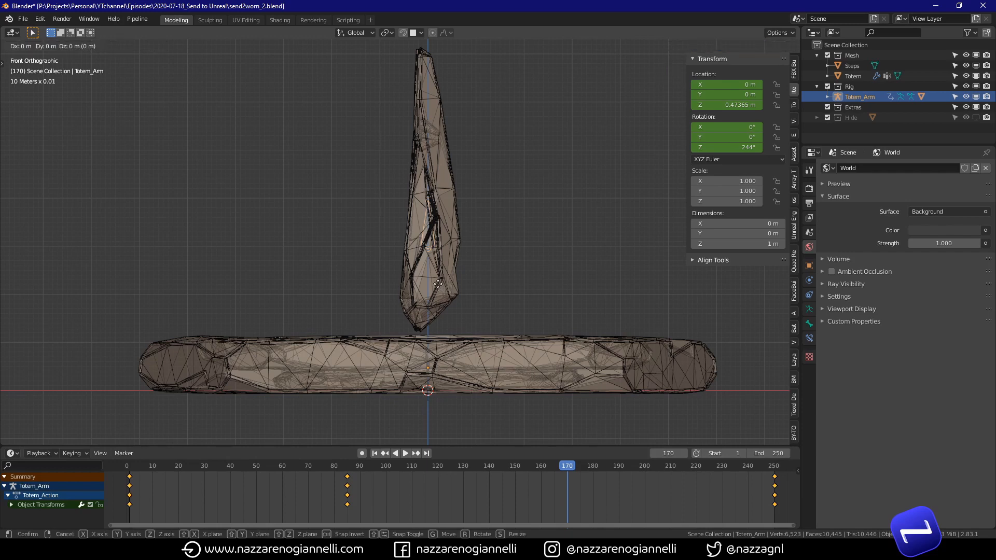
key("z")
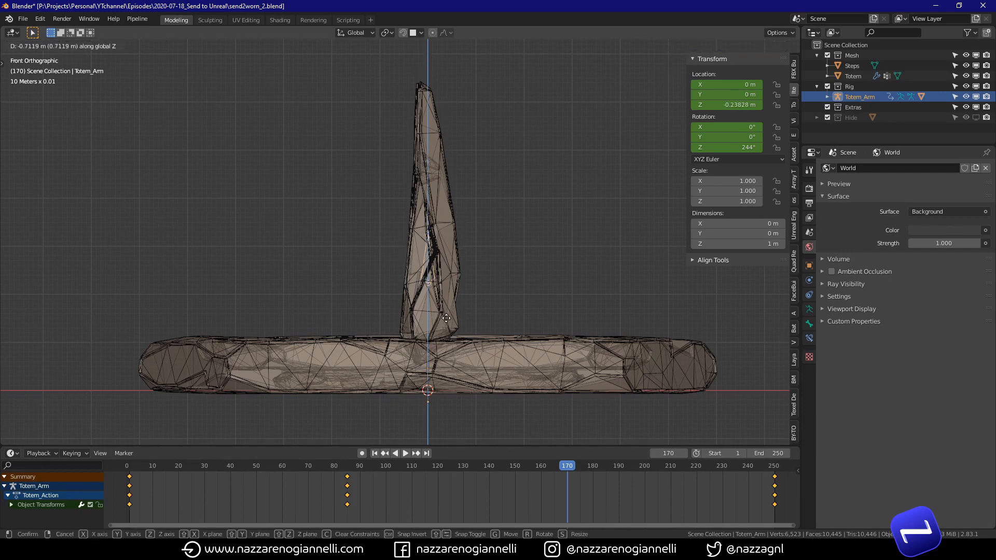
left_click(446, 318)
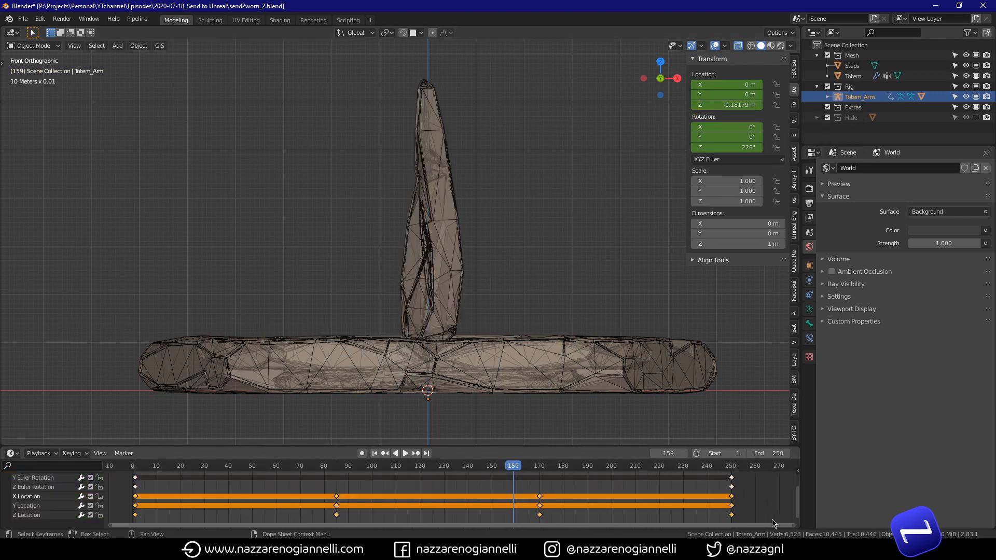
- Set the interpolation mode of Totem_Arm's location keyframes to Bezier
right_click(586, 499)
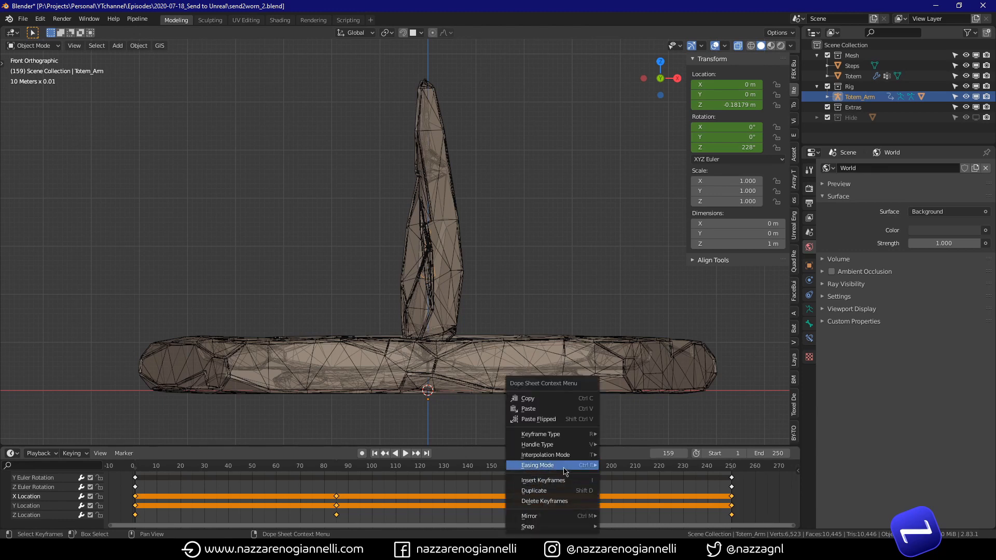
mouse_move(566, 459)
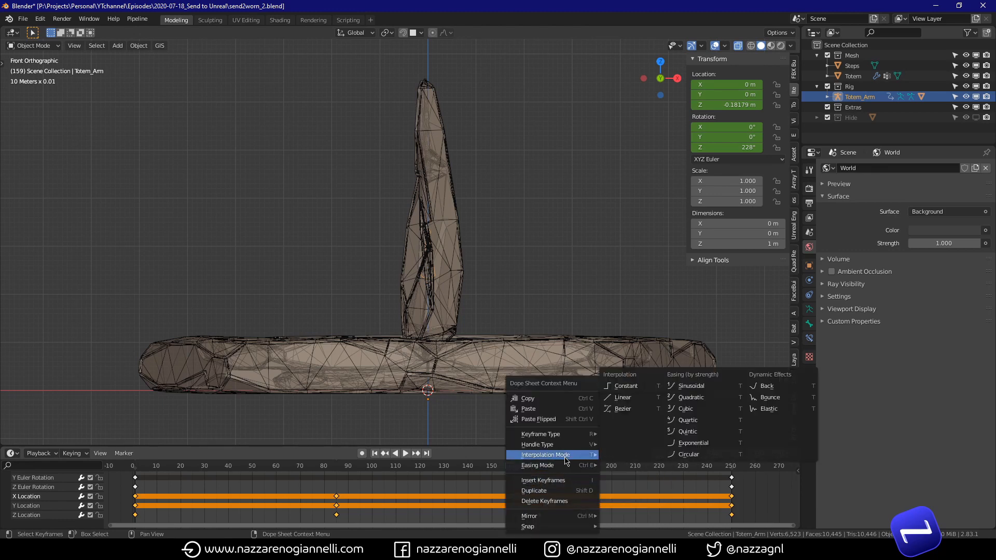
left_click(617, 410)
- Hide the overlays and X-ray display, and play the animation to check the totem's floating and rotating motion from several angles
middle_click_drag(523, 411, 461, 375)
key("shift+alt+z")
middle_click_drag(523, 383, 514, 339, "shift")
key("alt+z")
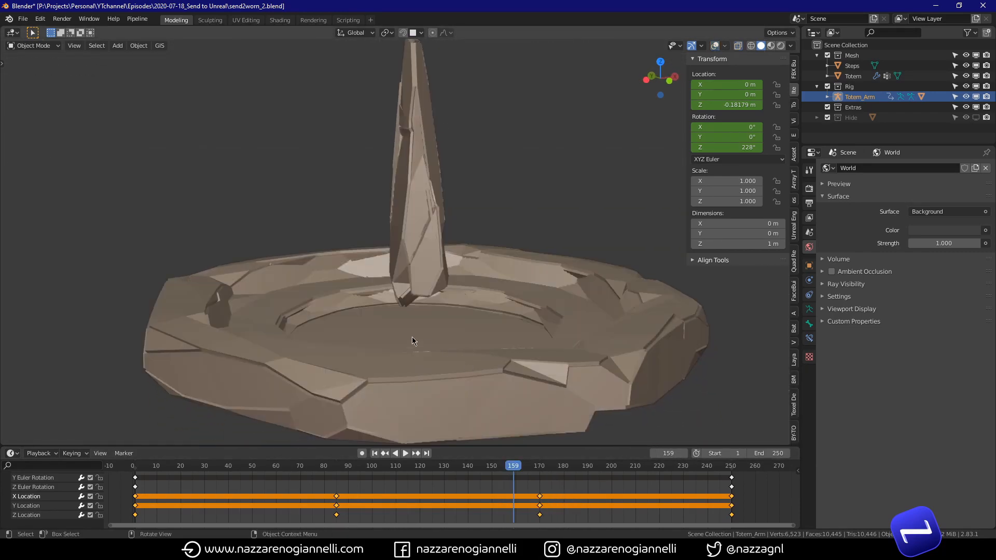
left_click(406, 455)
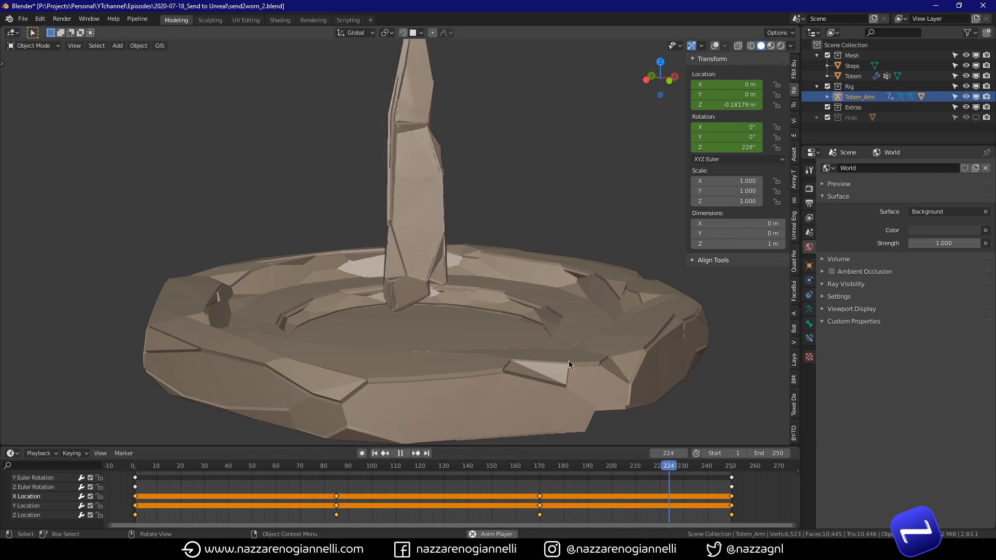
scroll(572, 356, "down", 5)
middle_click_drag(559, 350, 524, 331)
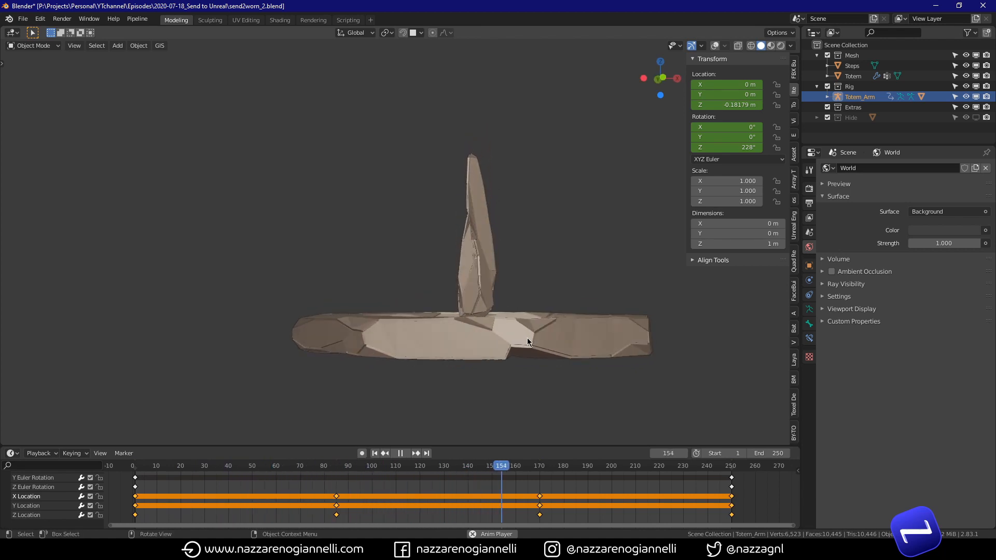
middle_click_drag(527, 338, 549, 351)
scroll(537, 347, "up", 3)
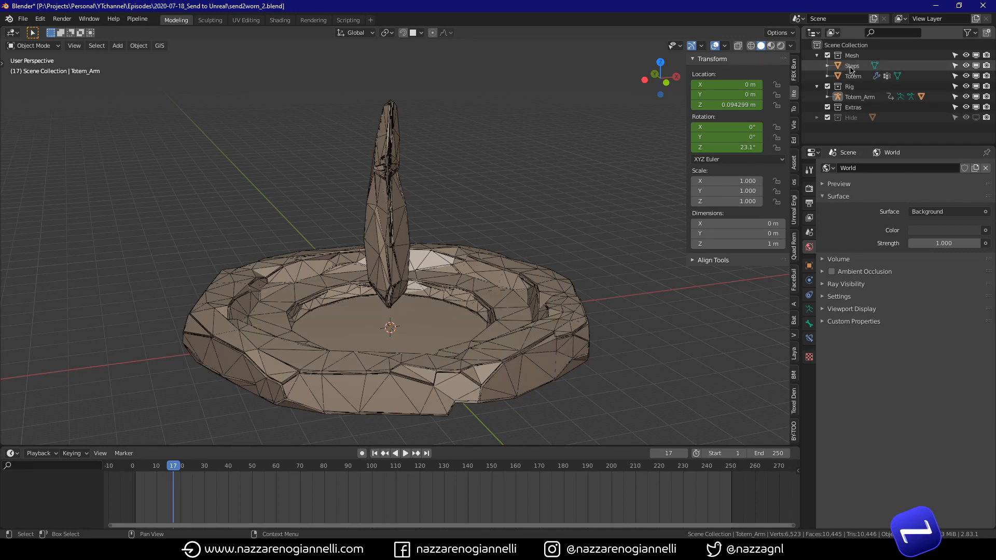
- Move Steps out of the Mesh collection into the Scene Collection, and send only the updated Totem with its rig and animation to Unreal
left_click_drag(852, 67, 855, 46)
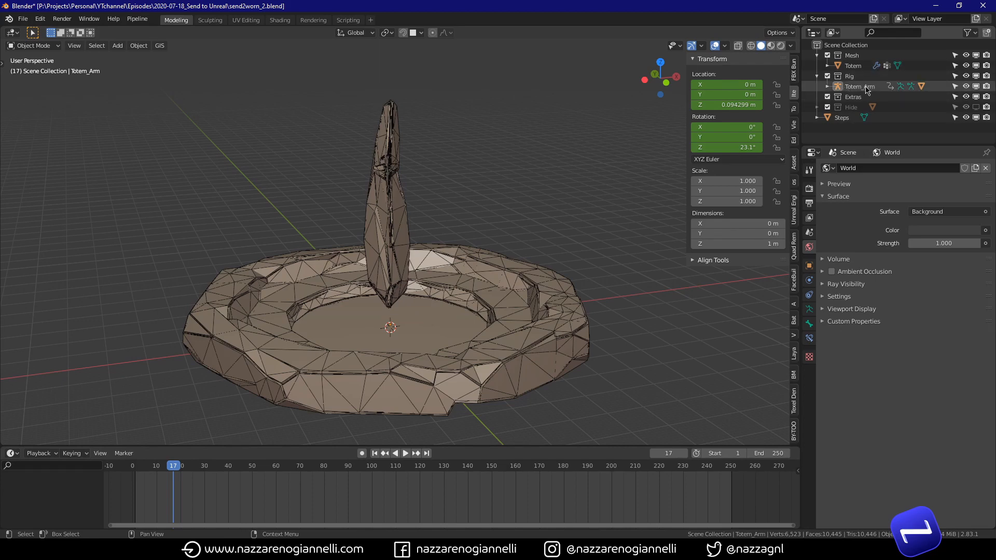
middle_click_drag(503, 253, 477, 247)
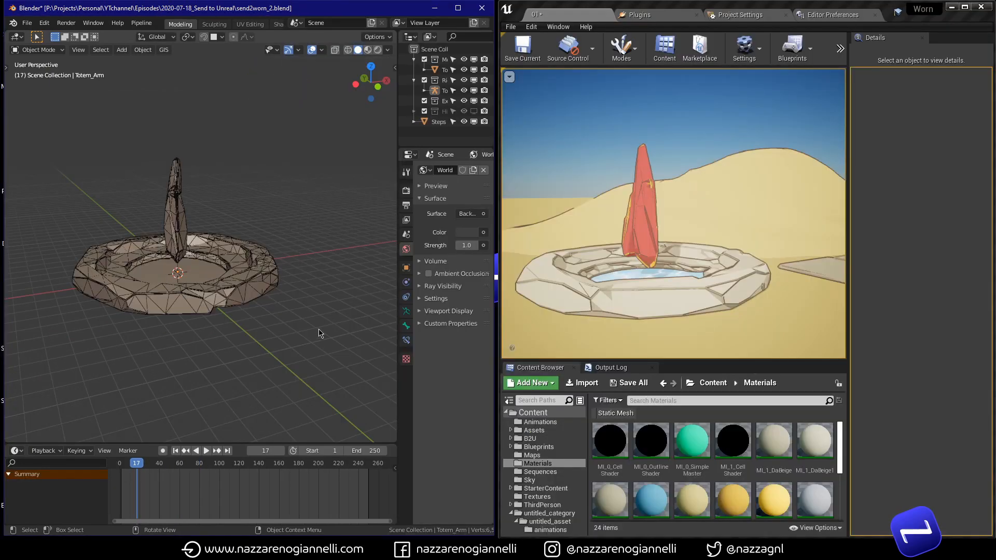
key("q")
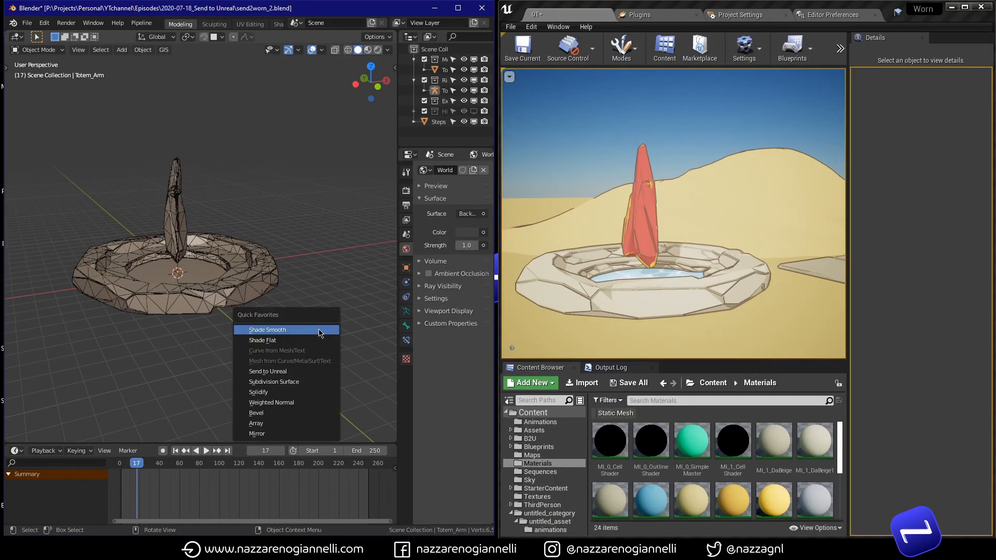
left_click(294, 371)
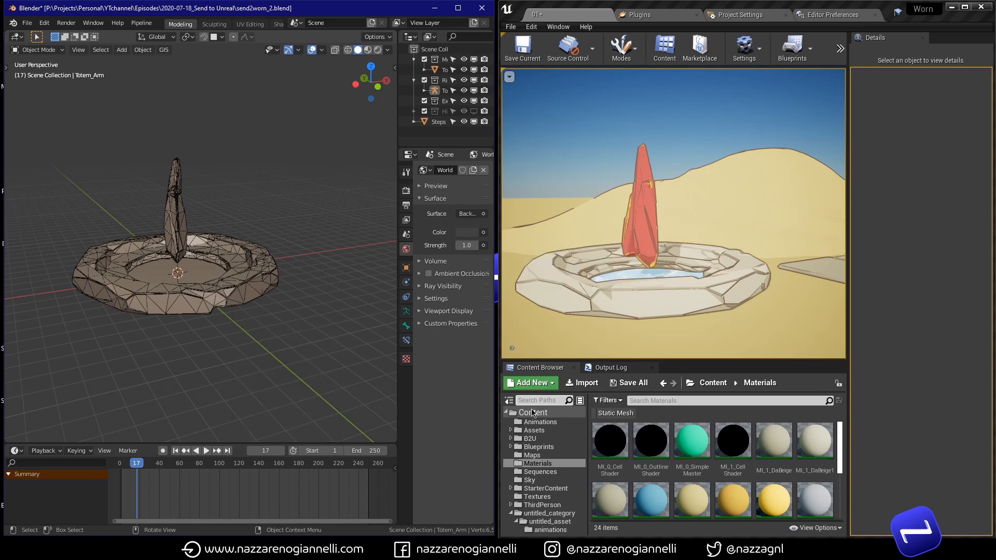
- Open the reimported Totem_Action sequence from Unreal's animations folder to preview the totem's new motion, and close its editor
left_click(542, 529)
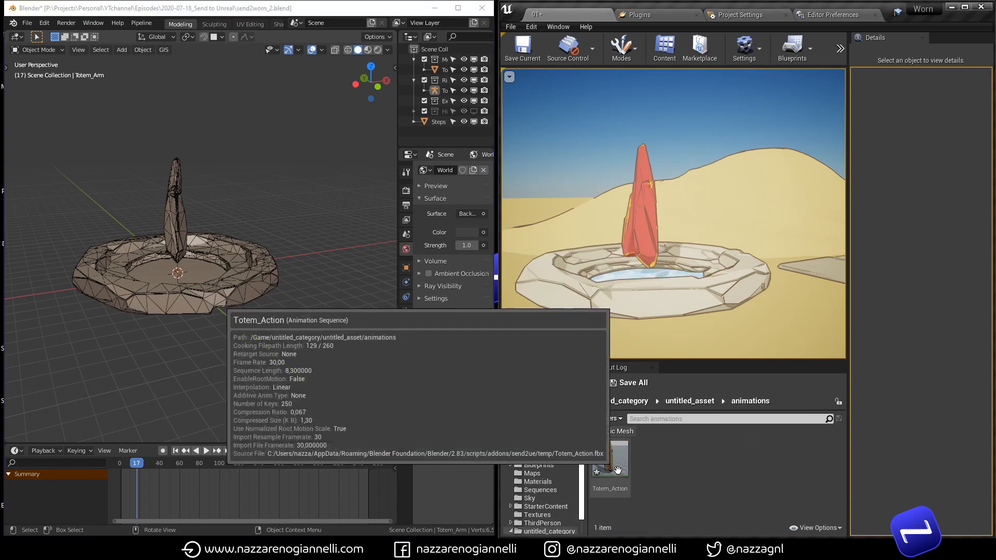
double_click(607, 467)
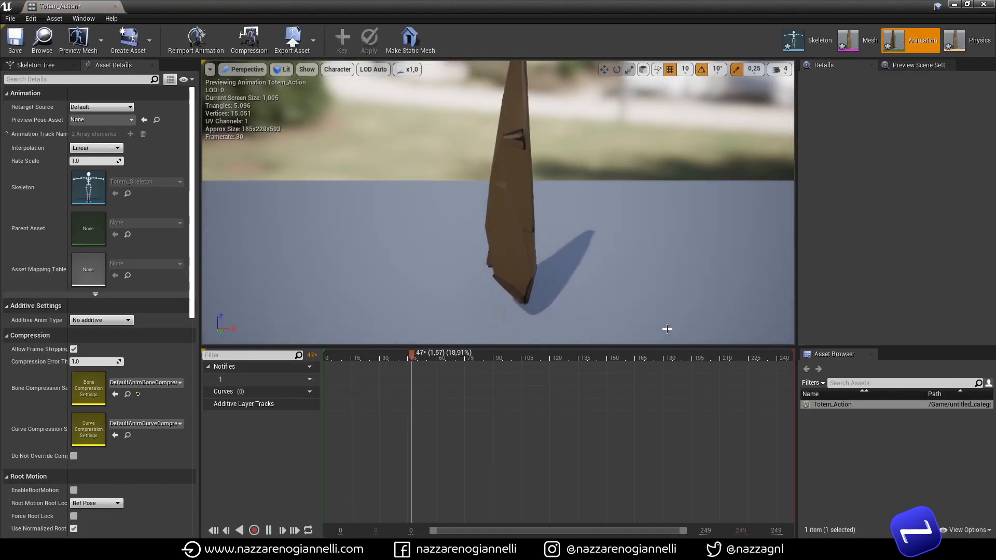
right_click_drag(633, 295, 506, 260)
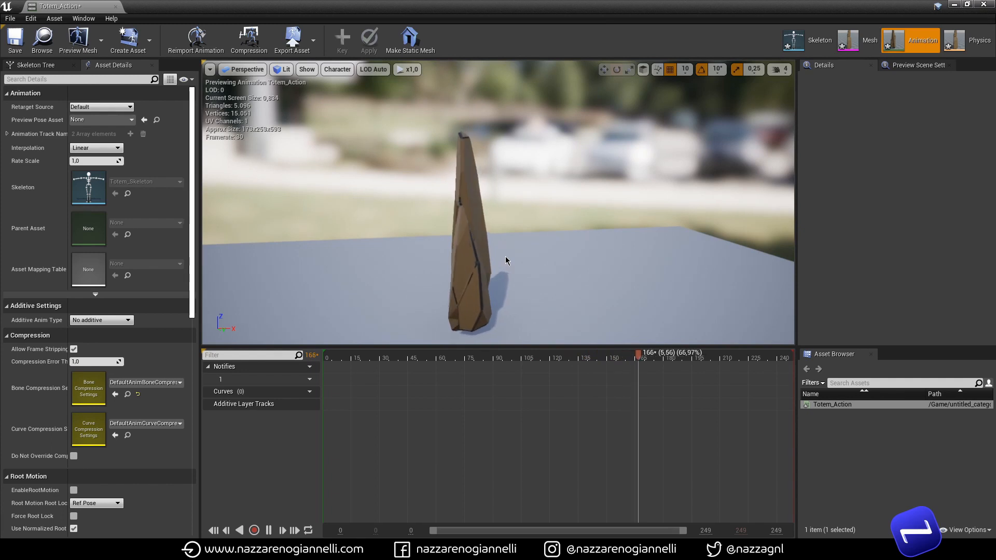
left_click(116, 7)
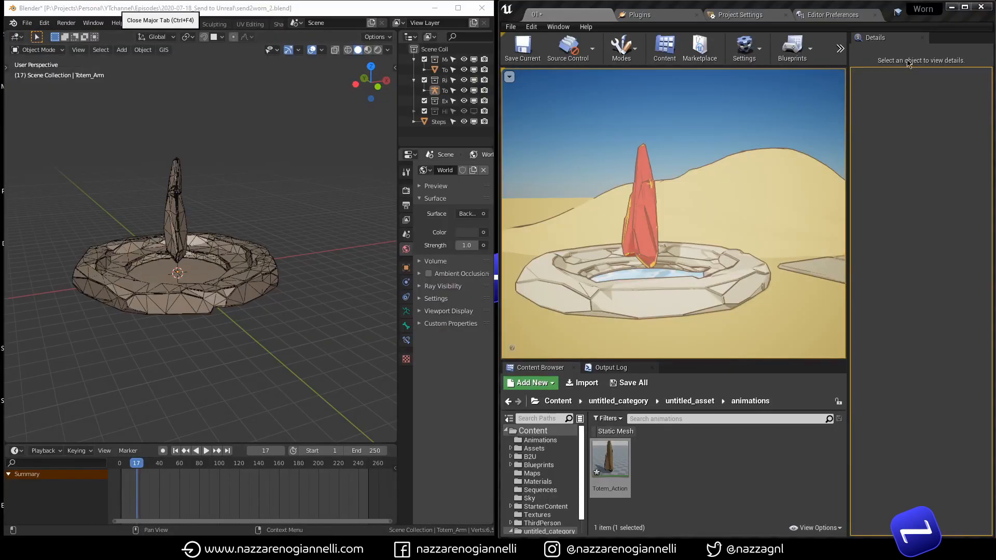
- Maximize Unreal Editor and simulate the desert level full screen to view the animated totem above the ring
left_click(773, 163)
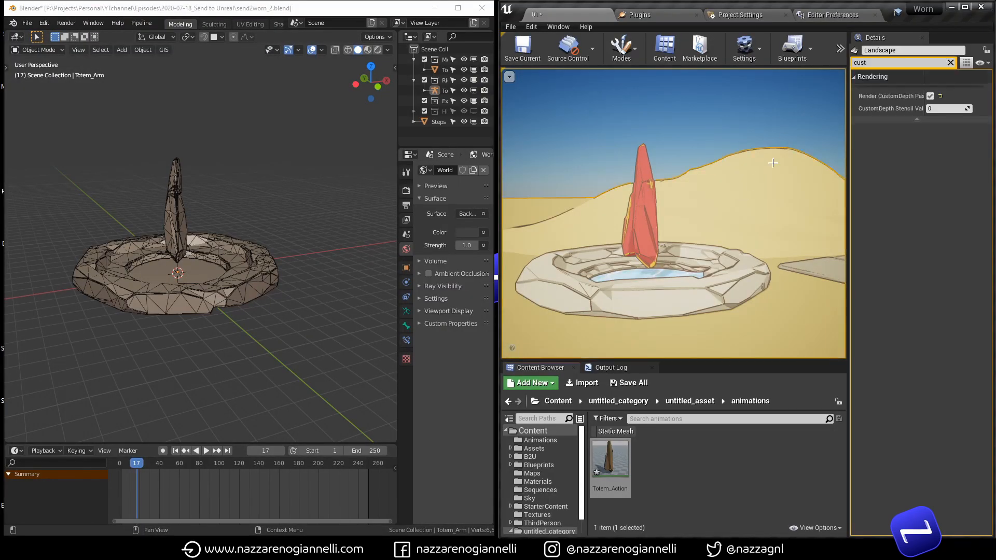
left_click(965, 8)
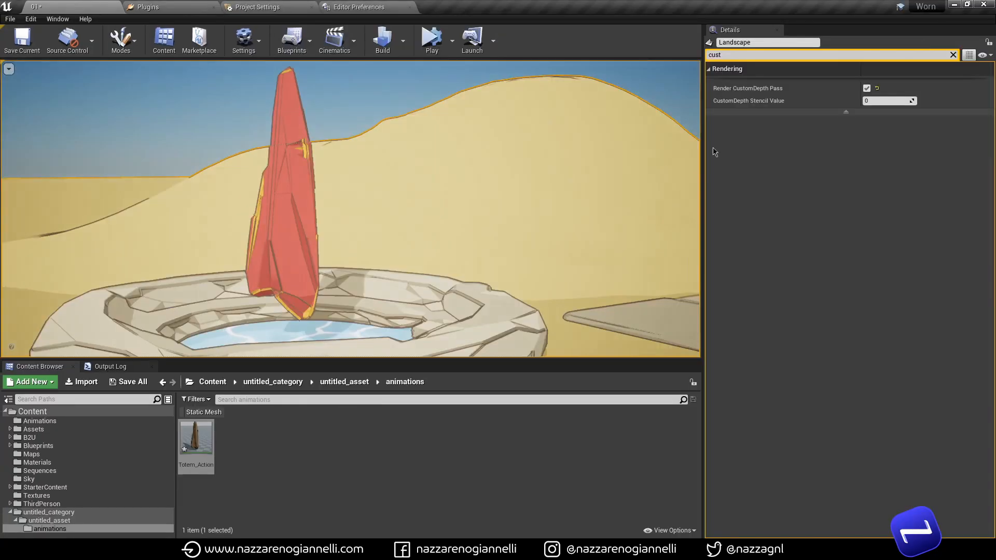
left_click(432, 41)
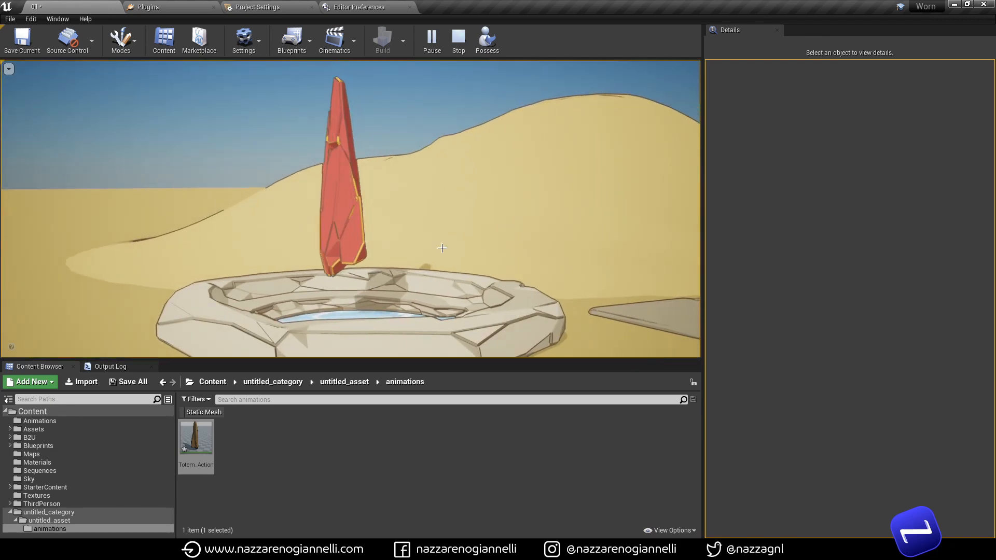
key("F11")
left_click(427, 234)
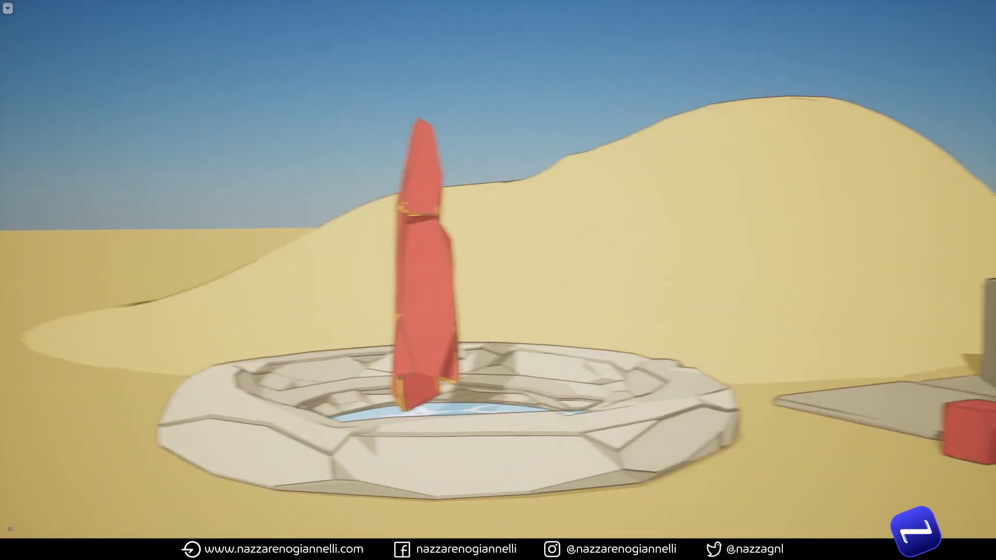